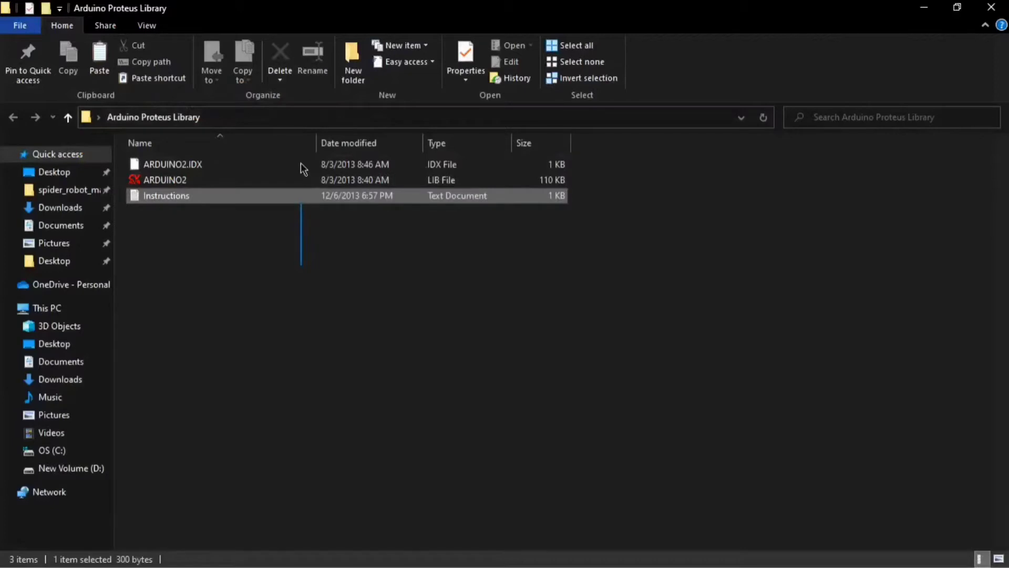
Copy all three files in the Arduino Proteus Library folder: ARDUINO2.IDX, ARDUINO2 and Instructions
shift+click(301, 164)
right_click(301, 164)
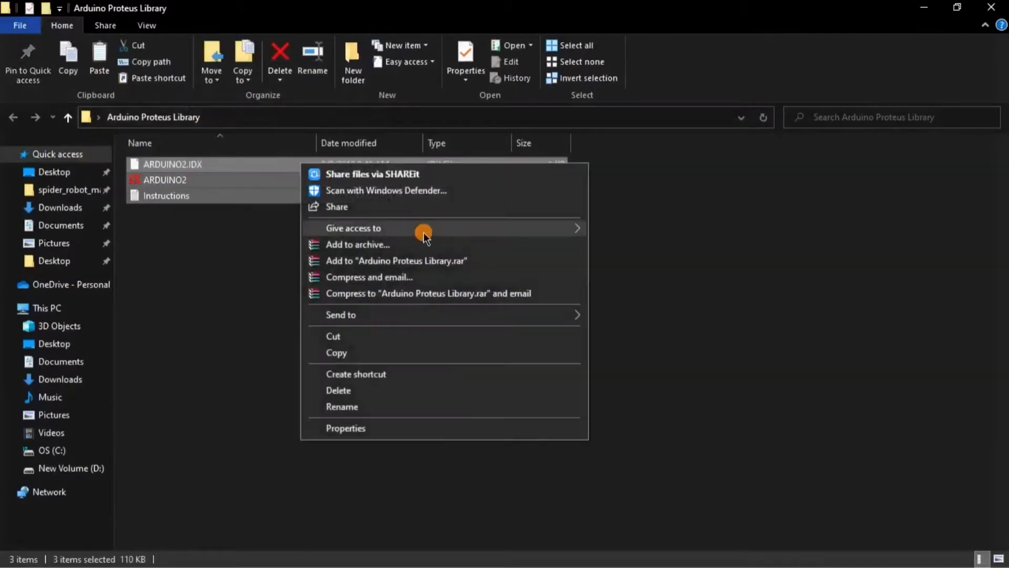
click(437, 351)
Open the Labcenter Electronics folder inside Program Files (x86) on the OS (C:) drive
click(90, 453)
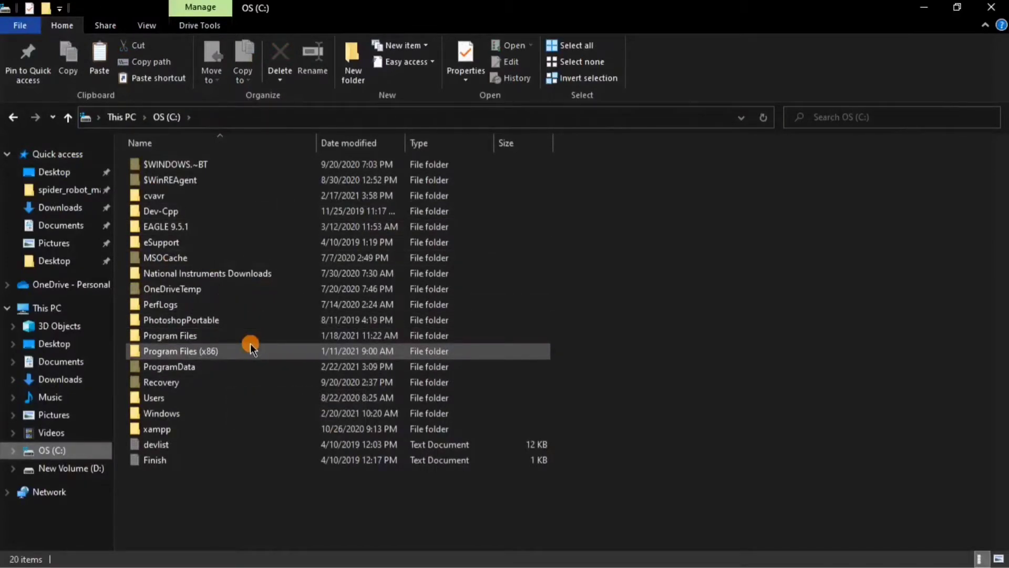
click(250, 343)
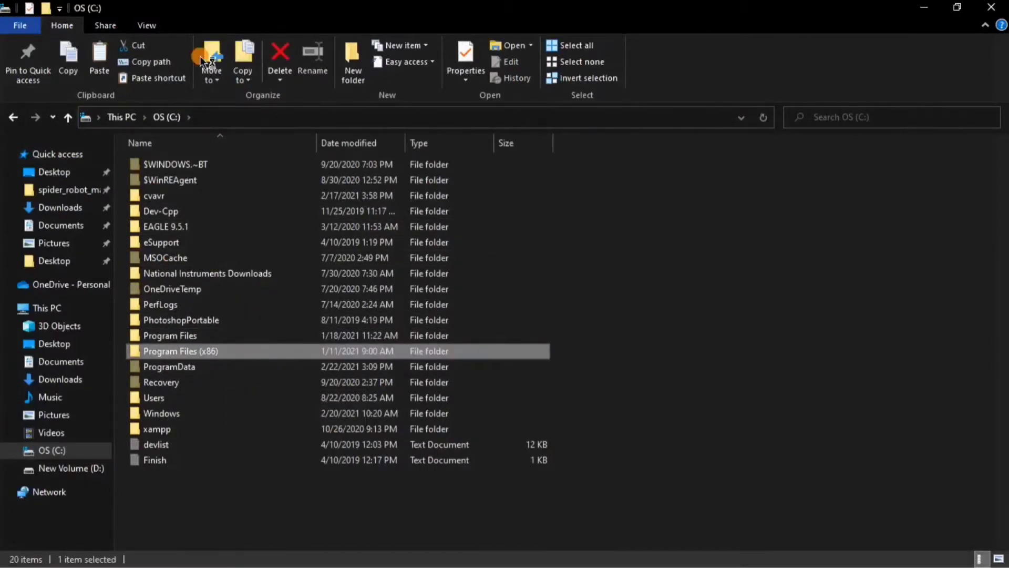
key(Return)
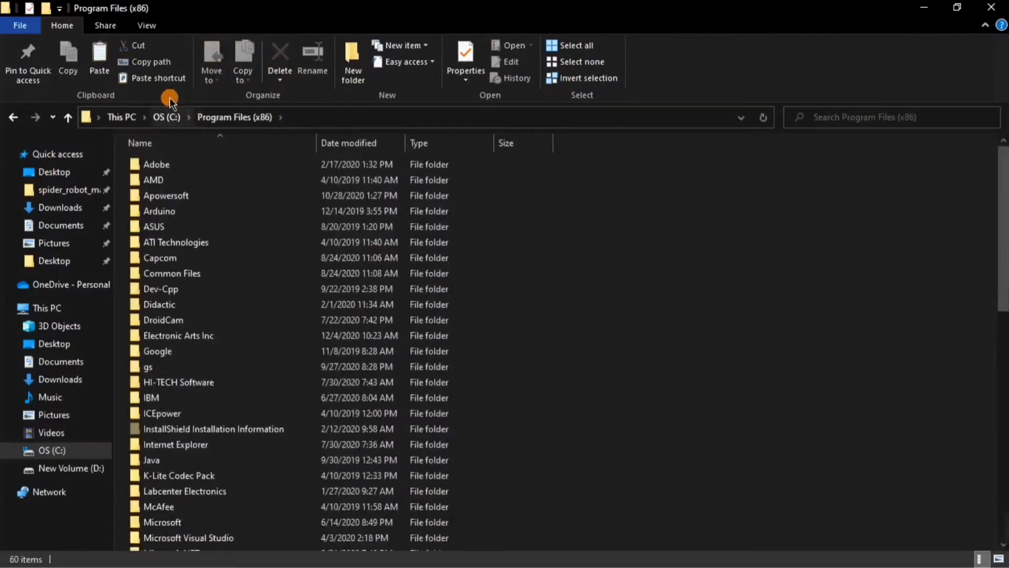
scroll(259, 336, down, 4)
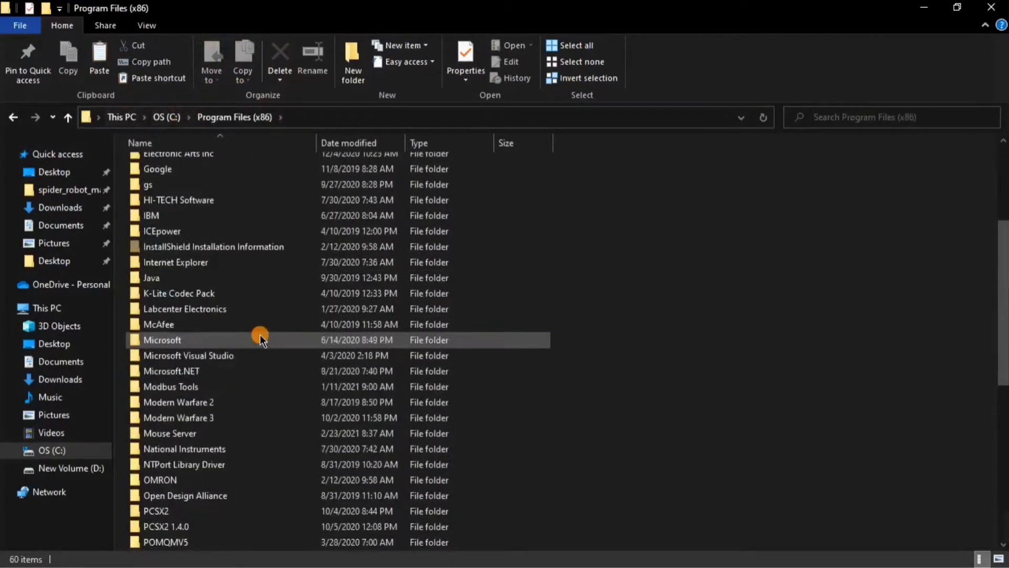
double_click(259, 308)
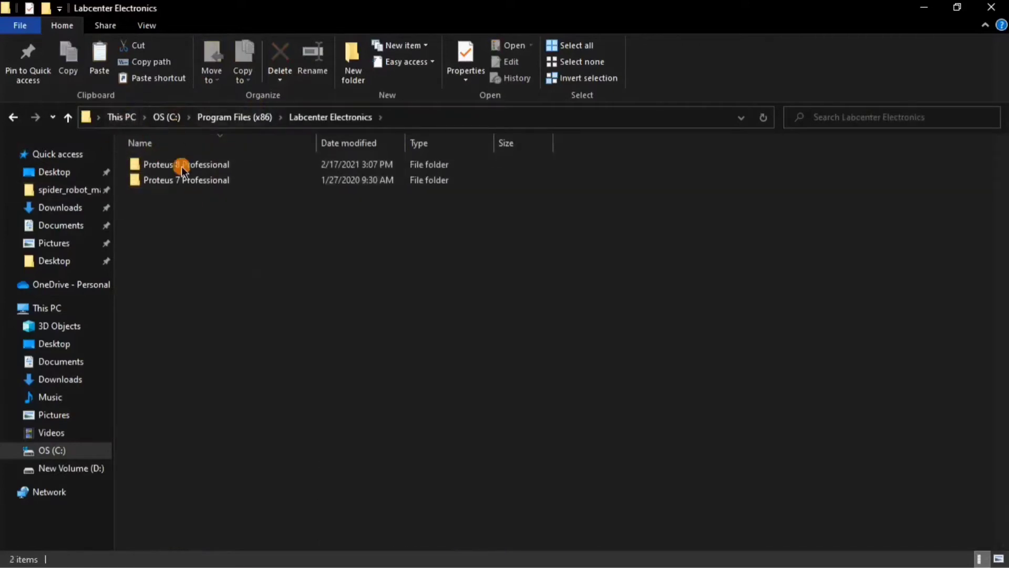
Open the LIBRARY folder of Proteus 8 Professional in the maximized window
drag(375, 4, 1008, 190)
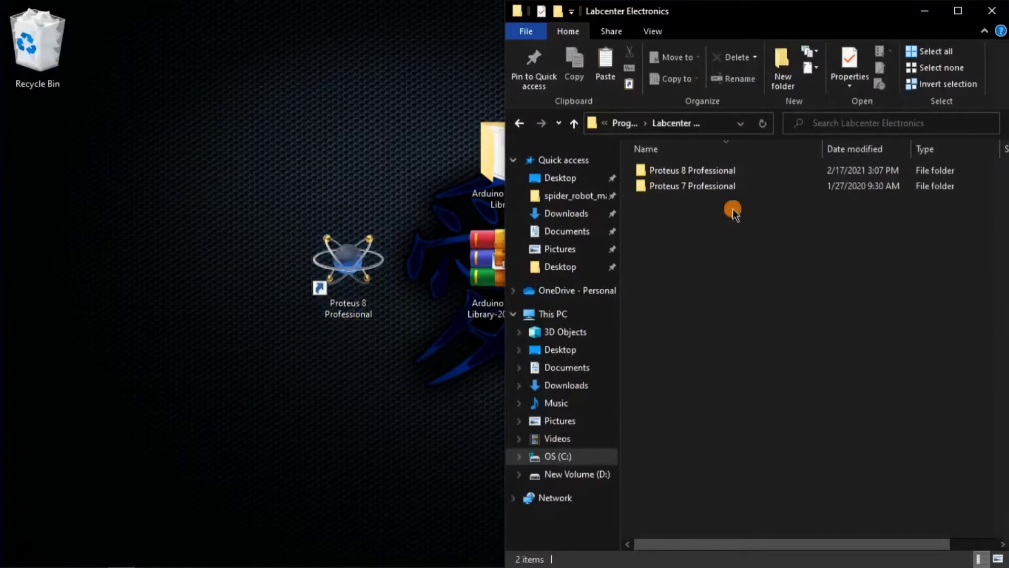
click(959, 13)
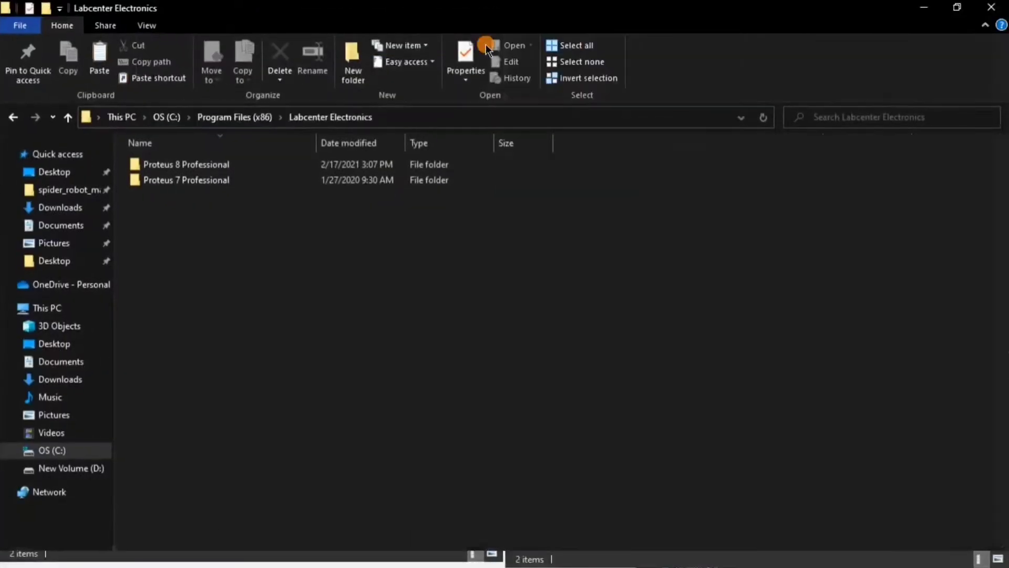
double_click(270, 162)
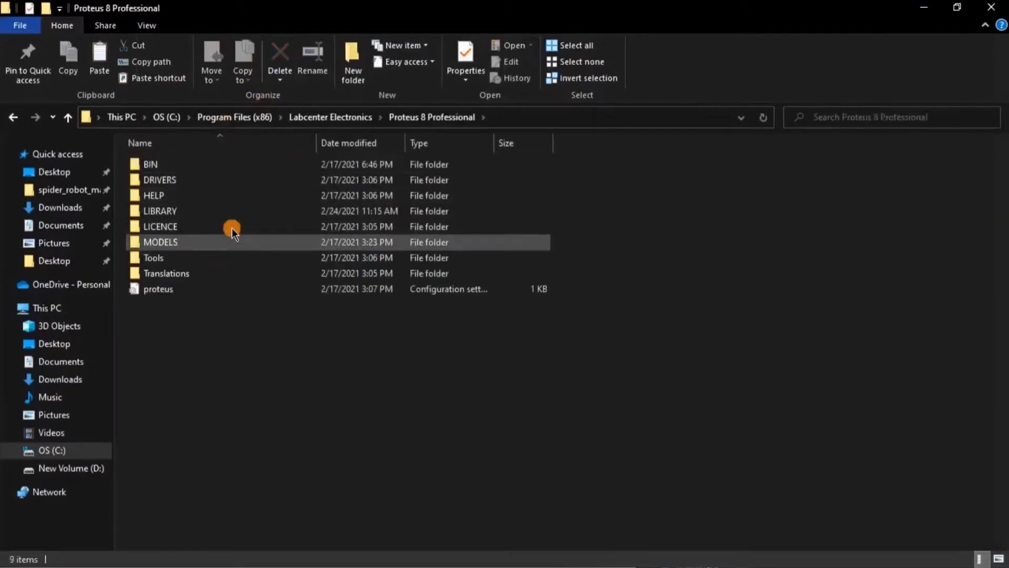
click(234, 213)
double_click(234, 213)
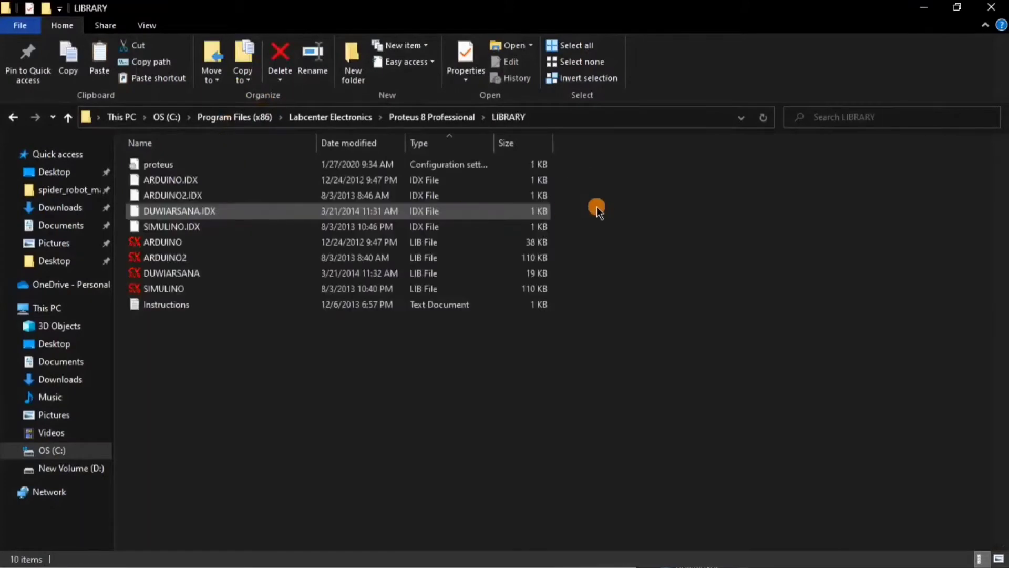
Paste the copied library files into the LIBRARY folder, replacing the files with the same names, and close the window
right_click(661, 192)
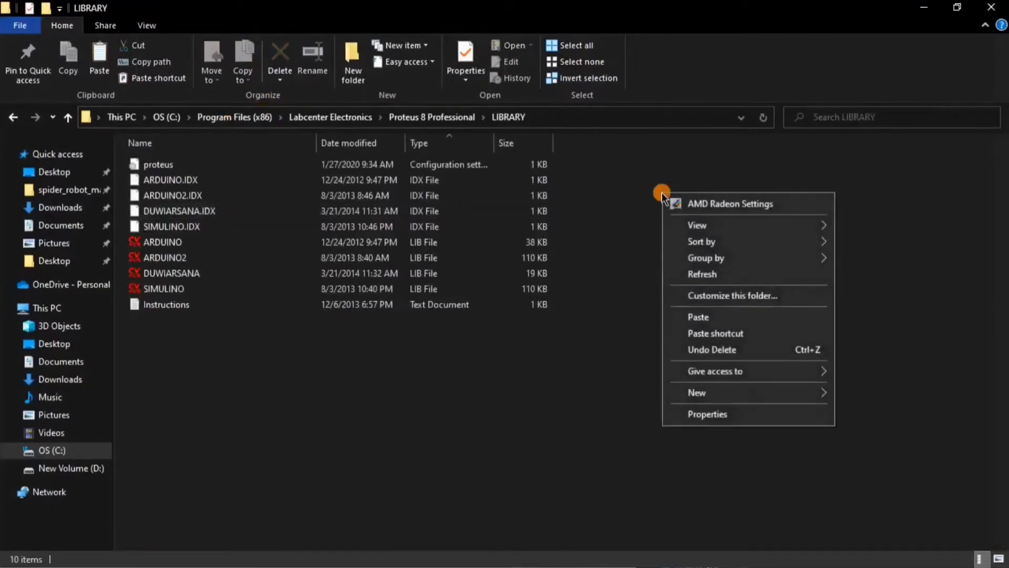
click(742, 317)
click(515, 162)
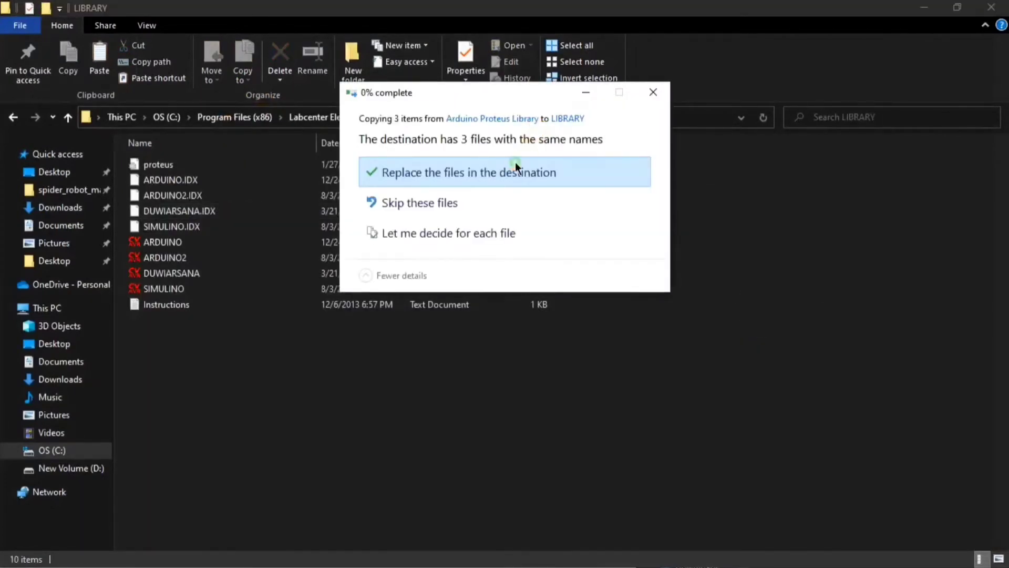
click(487, 217)
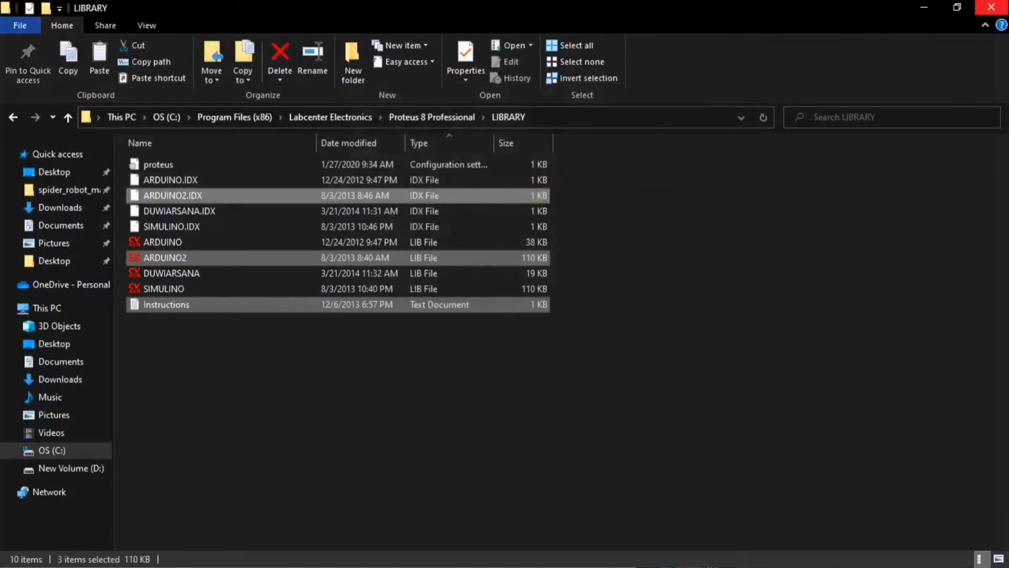
click(1001, 10)
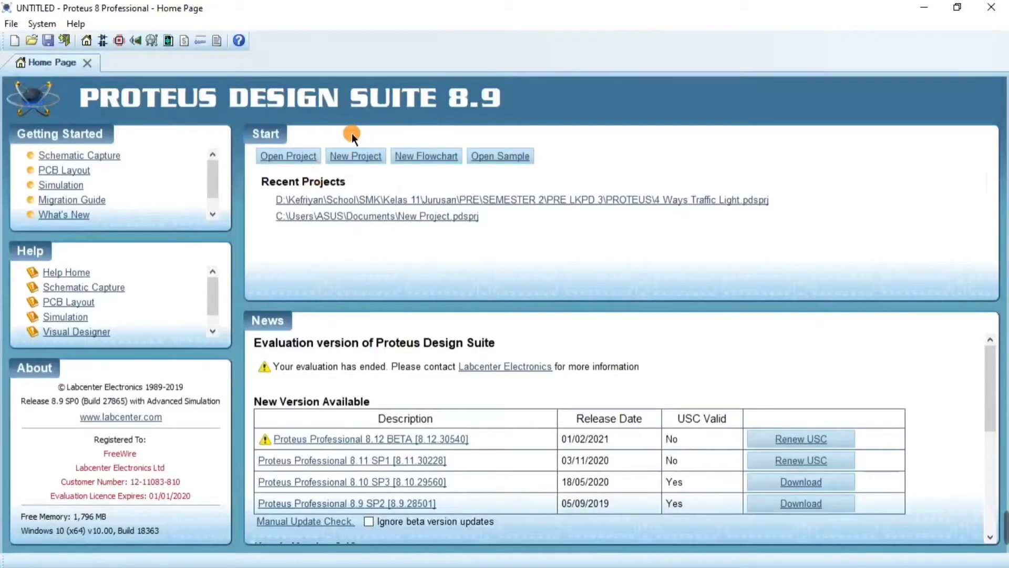
Start a new Proteus project named "4 Ways Traffic Light Simulation", keeping the .pdsprj extension
click(357, 156)
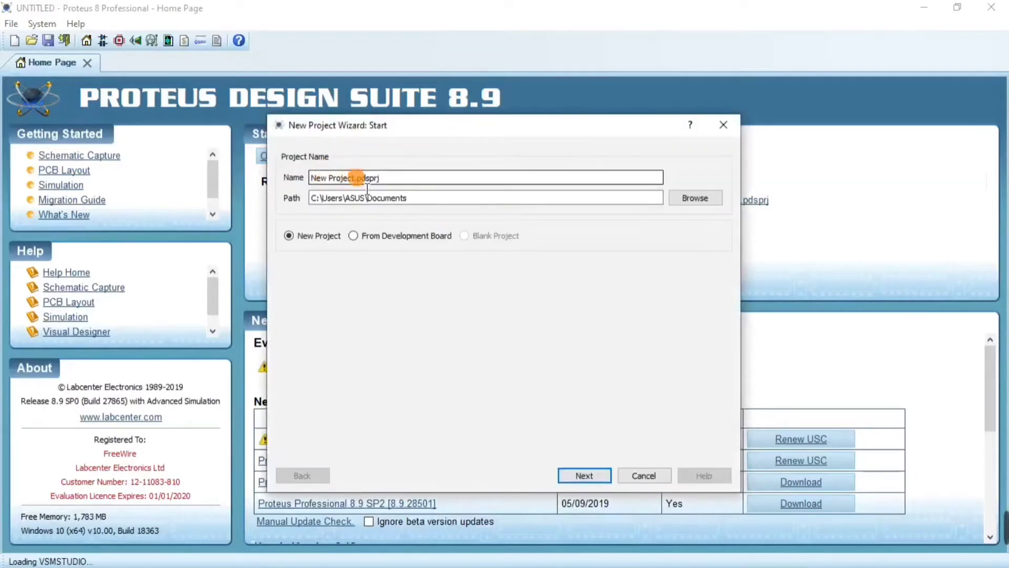
drag(358, 187, 272, 201)
text(4)
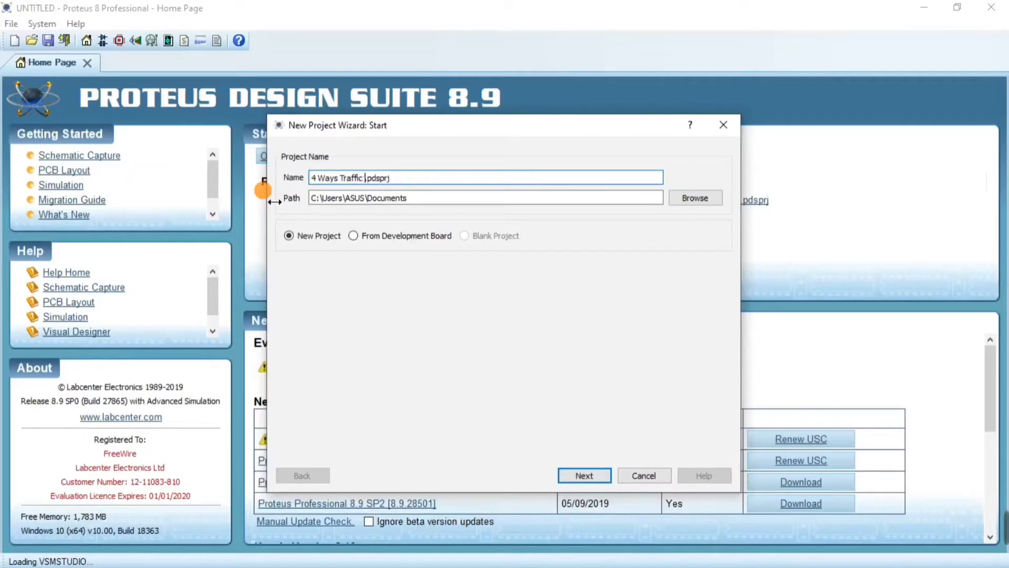
text(mulation)
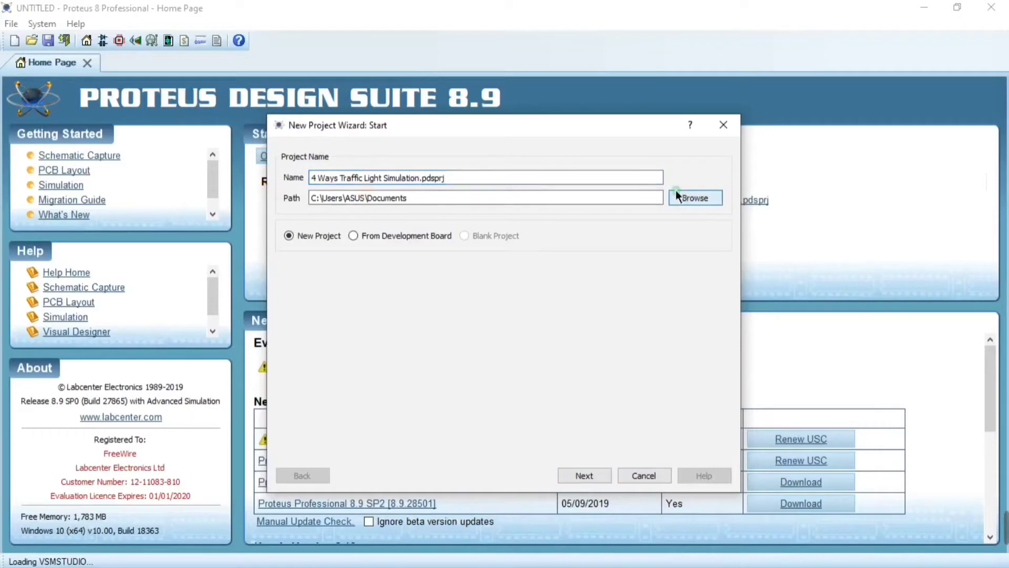
Create a Desktop folder named "4 Ways Traffic Light Simulation" and select it as the project's save location
click(687, 198)
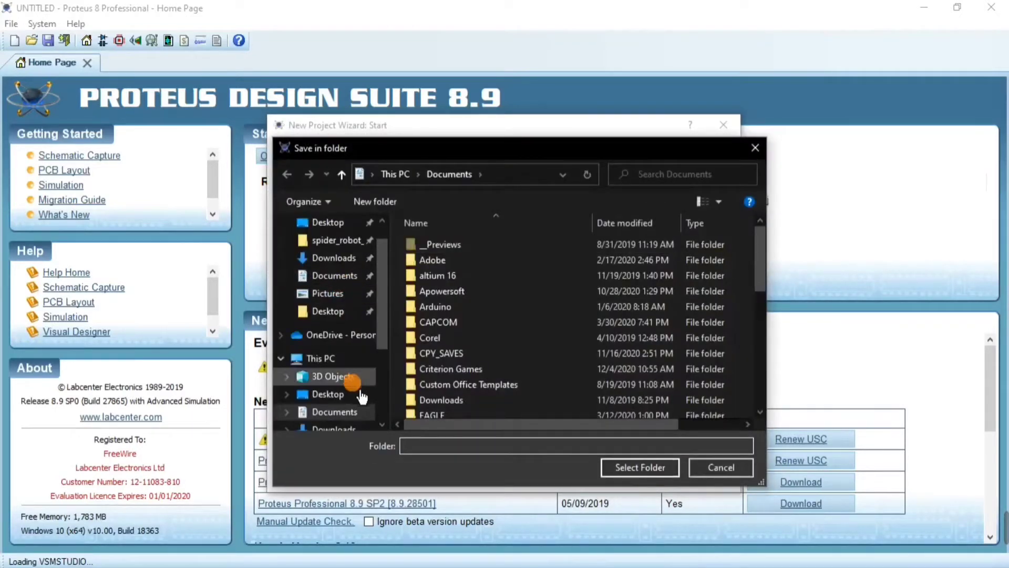
click(336, 394)
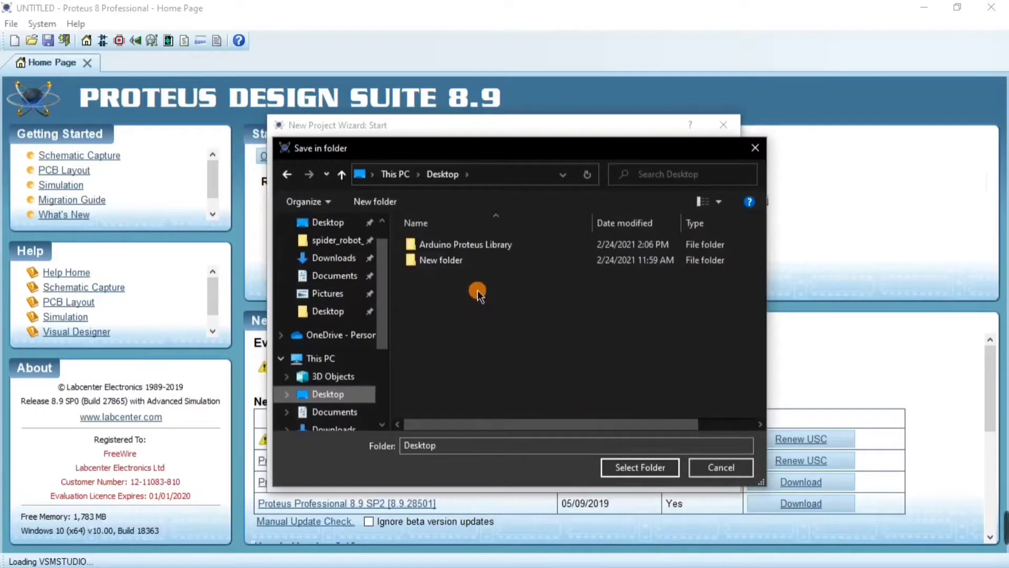
right_click(477, 289)
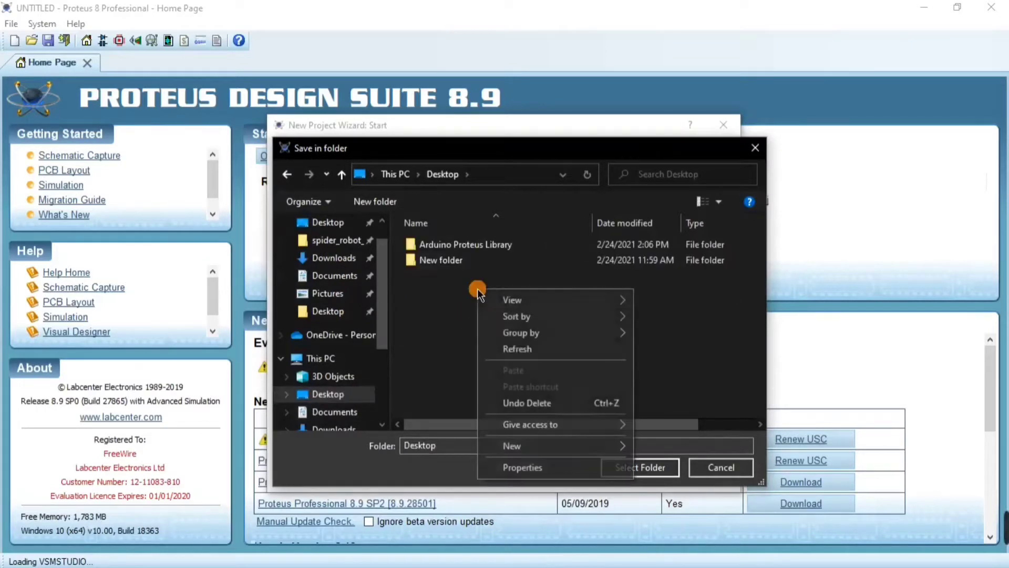
click(583, 445)
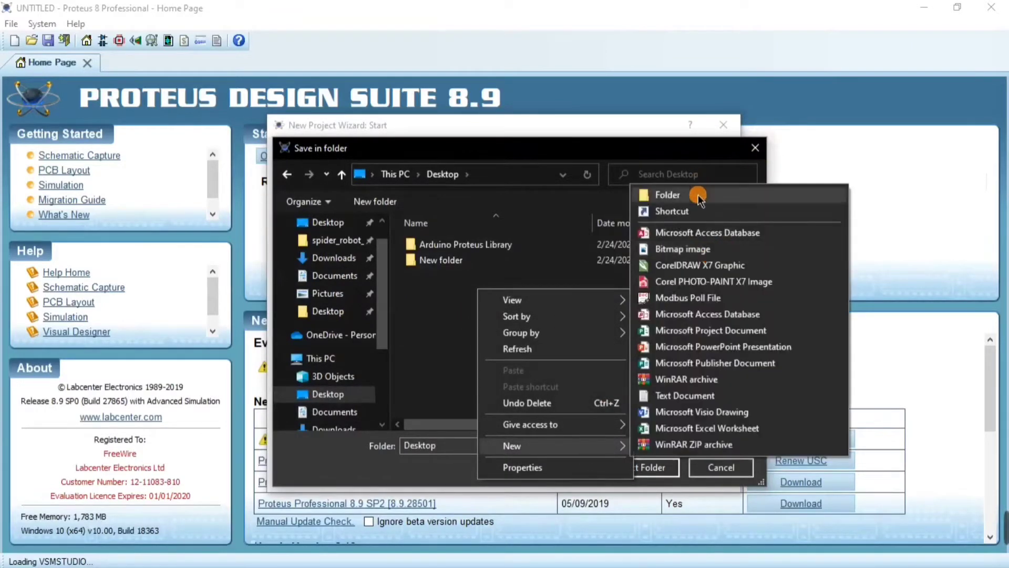
click(699, 196)
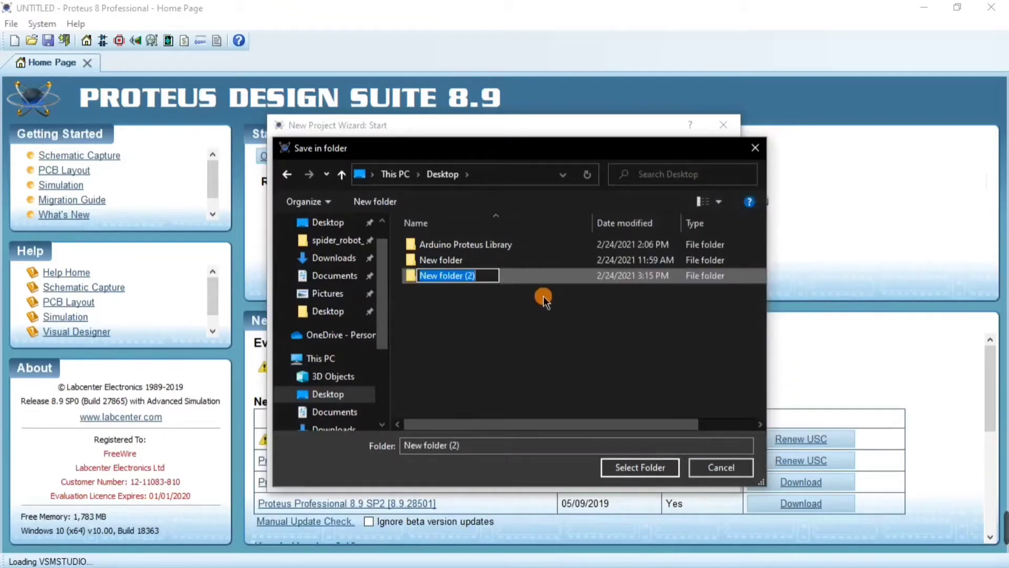
text(4 W)
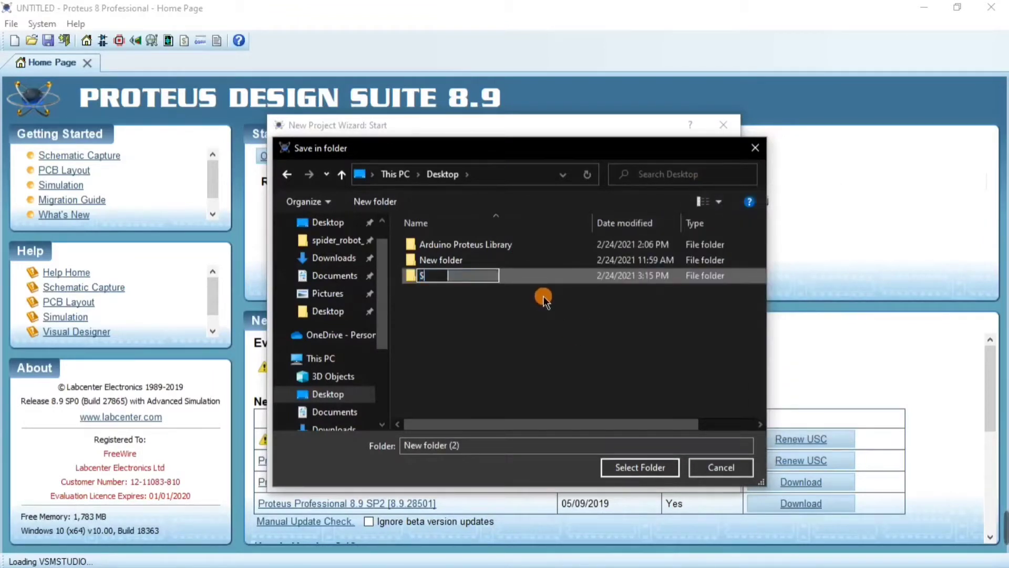
text(ays )
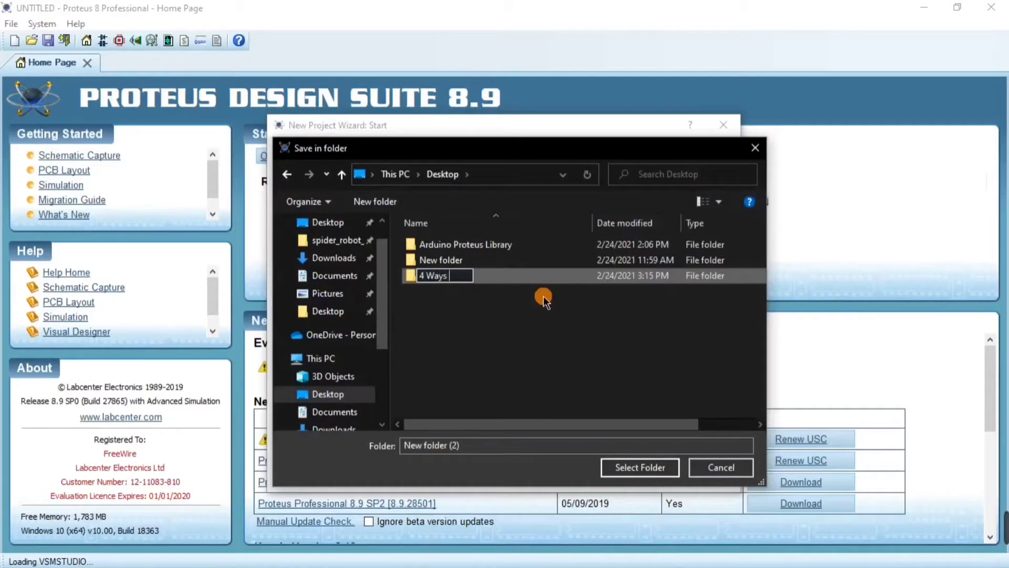
text(Traffic Light Simulation)
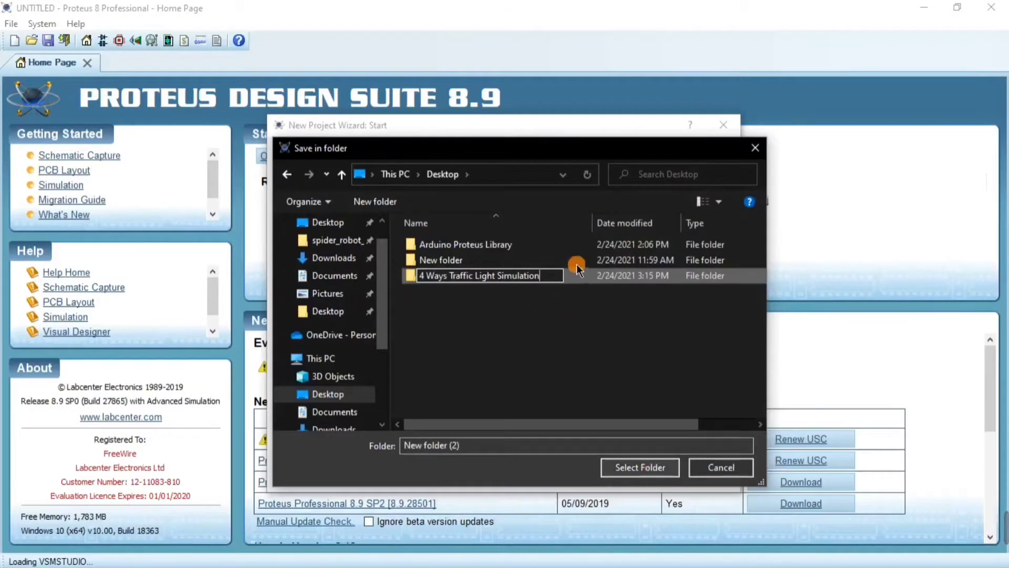
click(637, 470)
click(636, 470)
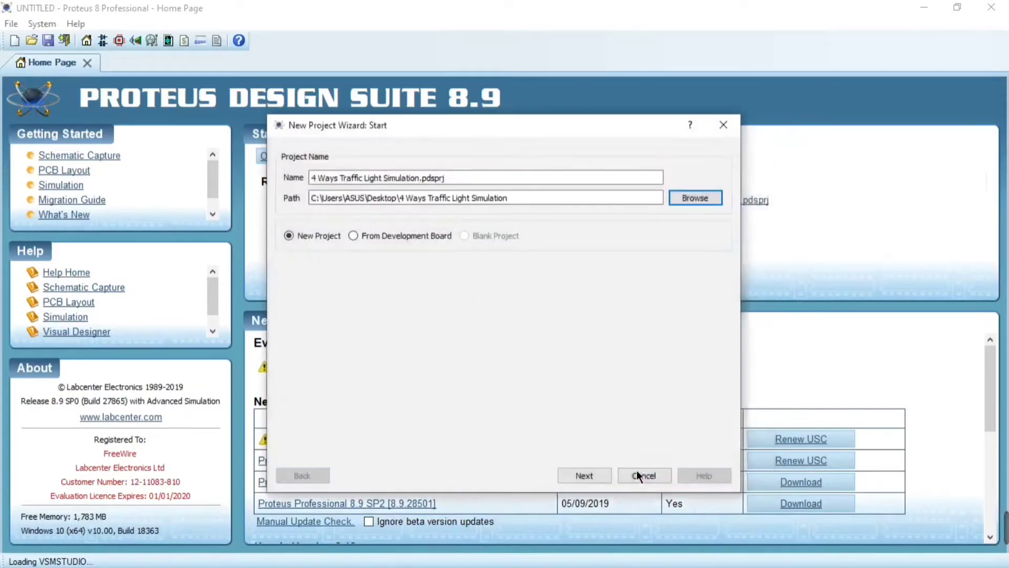
Create the project with a schematic from the DEFAULT template, without a PCB layout or firmware project
click(575, 477)
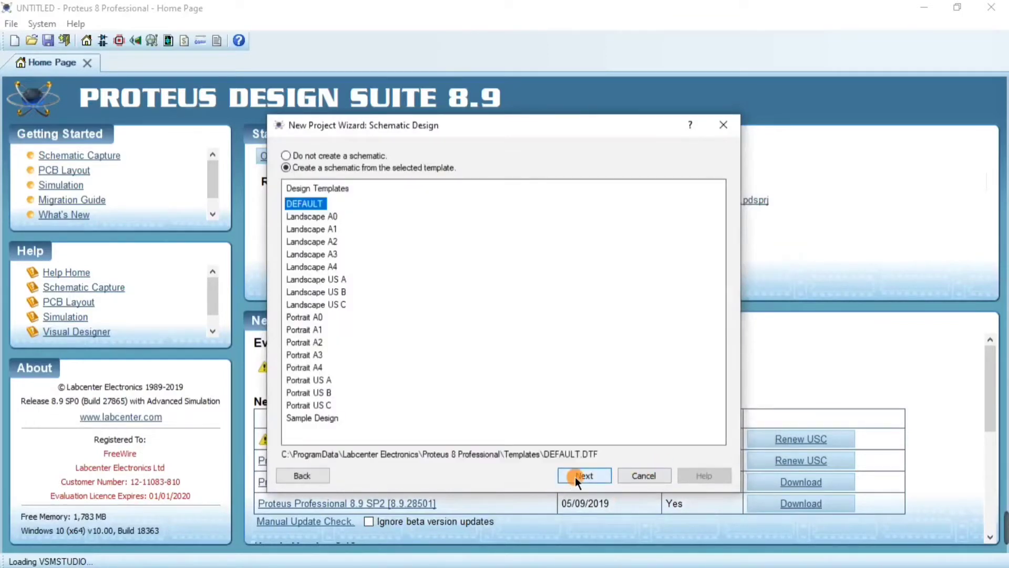
click(575, 476)
click(574, 477)
click(575, 476)
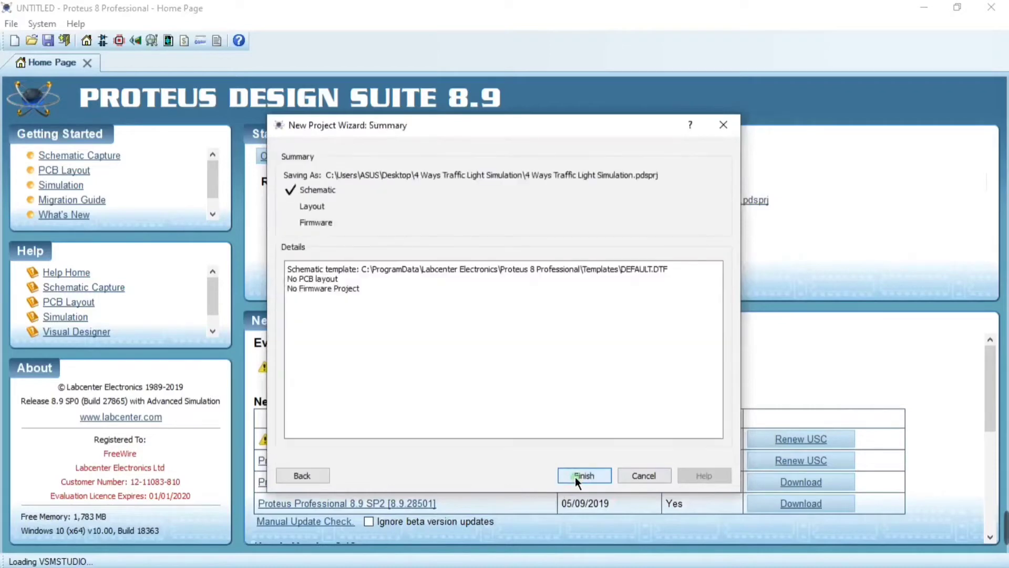
click(575, 476)
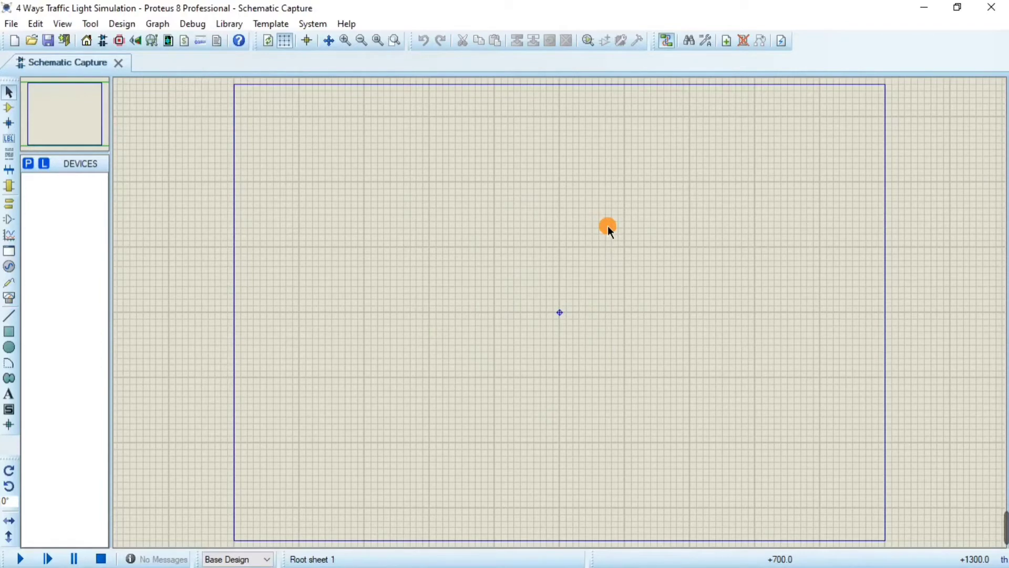
Search the device library for "arduino uno r3" and add the ARDUINO UNO R3 to the schematic's device list
key(p)
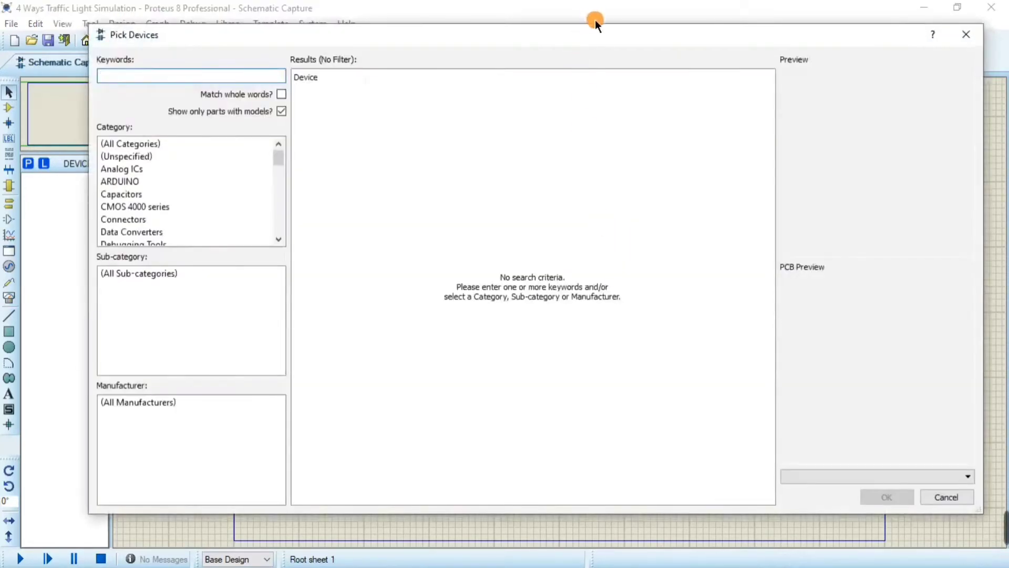
drag(591, 36, 588, 52)
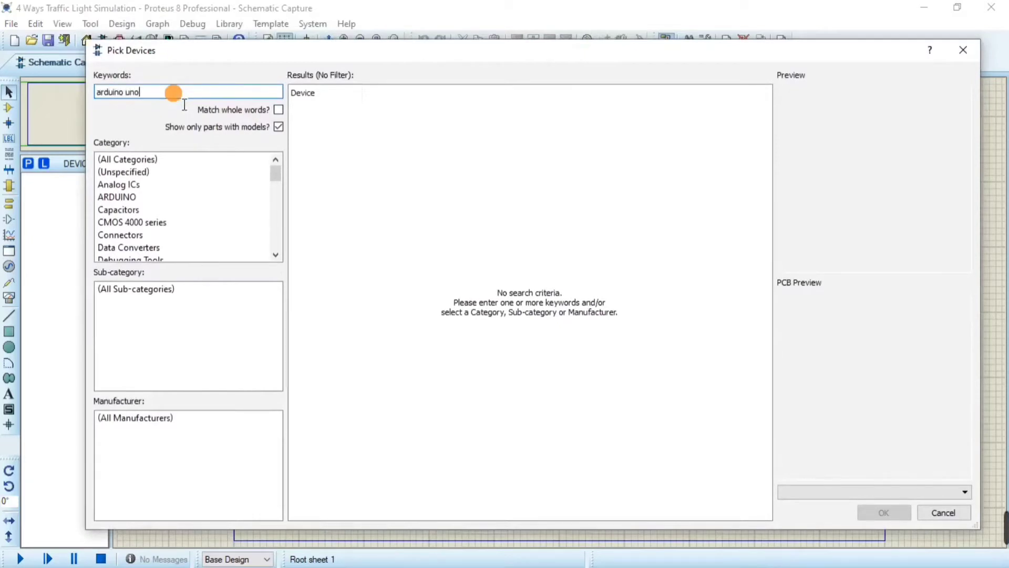
text(r3)
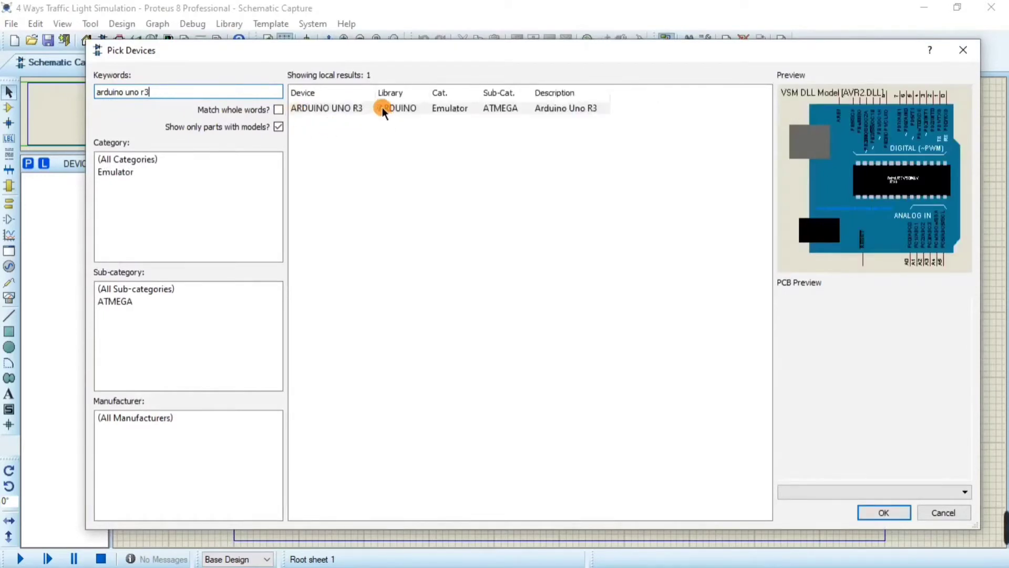
double_click(383, 107)
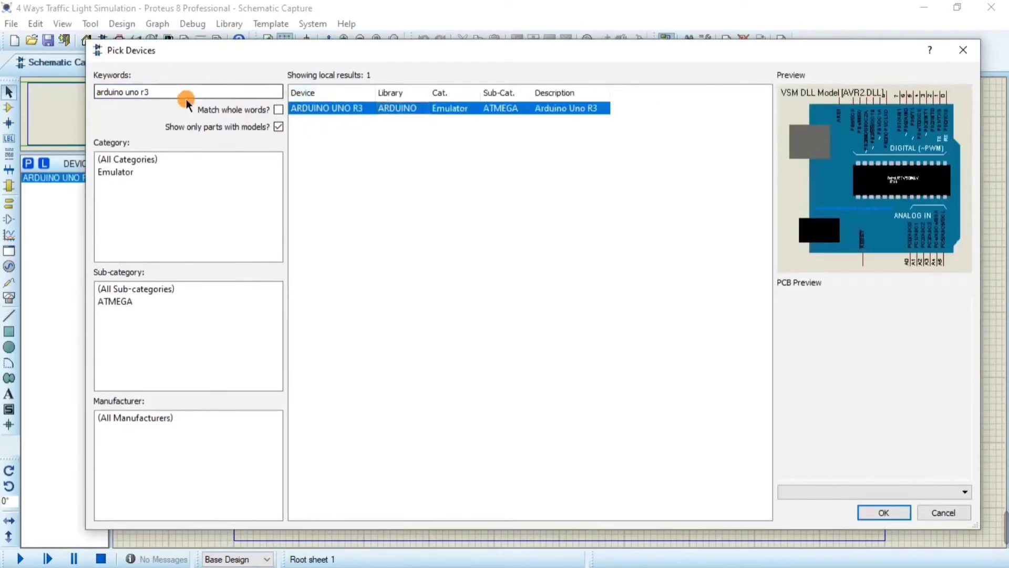
Search the device library for "traffic lights", add the TRAFFIC LIGHTS module to the device list, and close the device picker
drag(186, 93, 66, 105)
text(and)
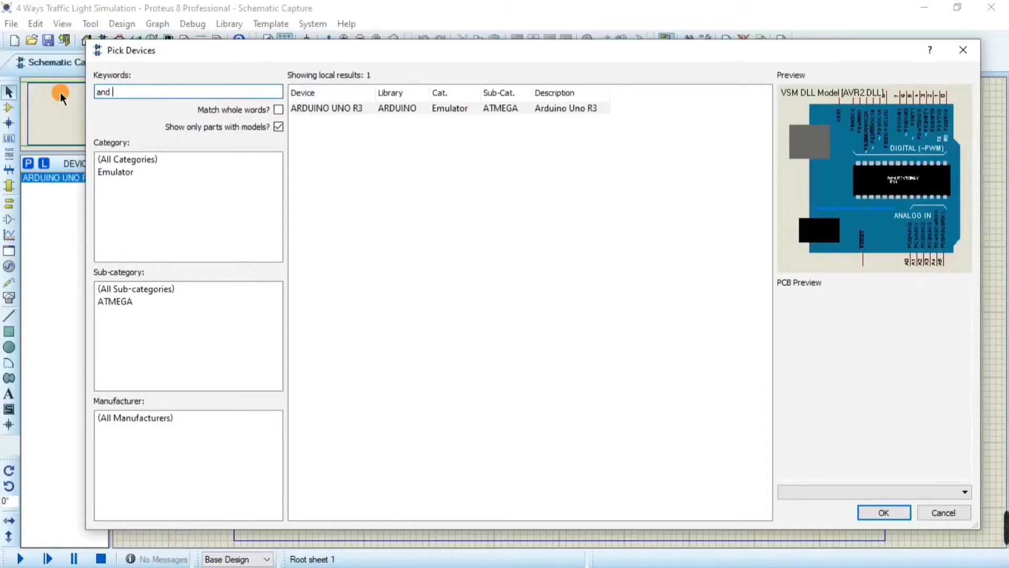
key(BackSpace)
key(BackSpace)
key(BackSpace)
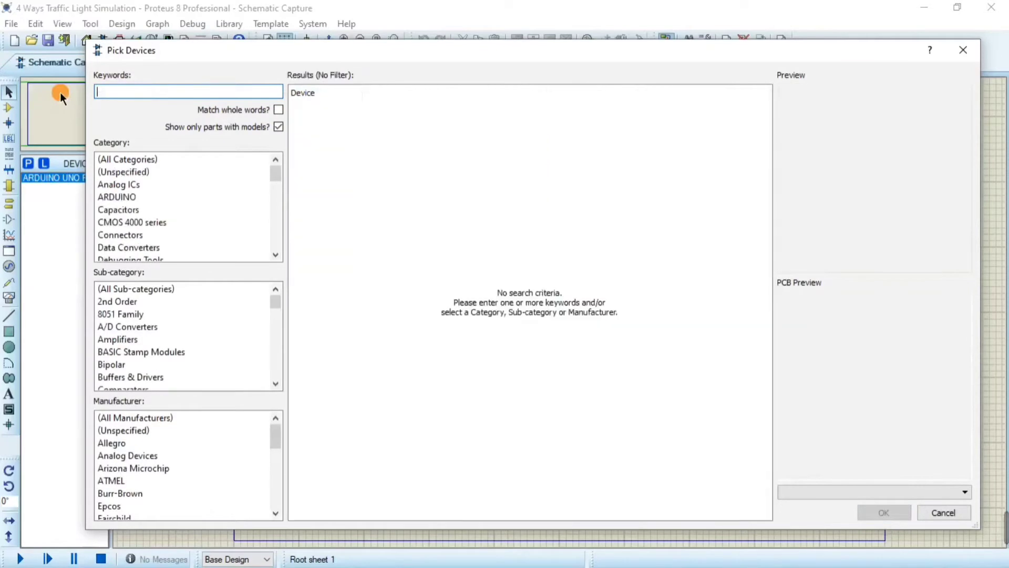
text(traffic lights)
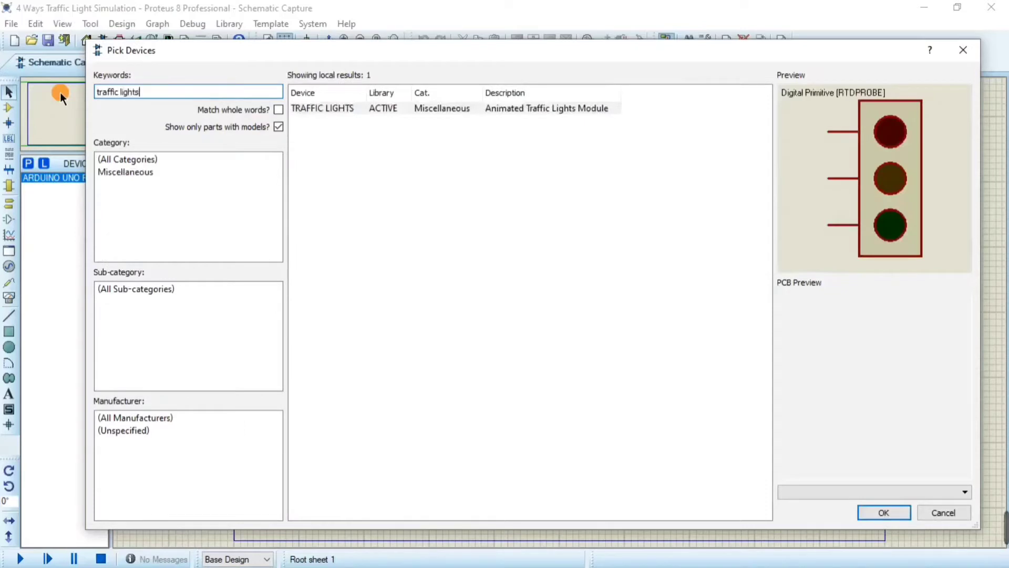
double_click(444, 105)
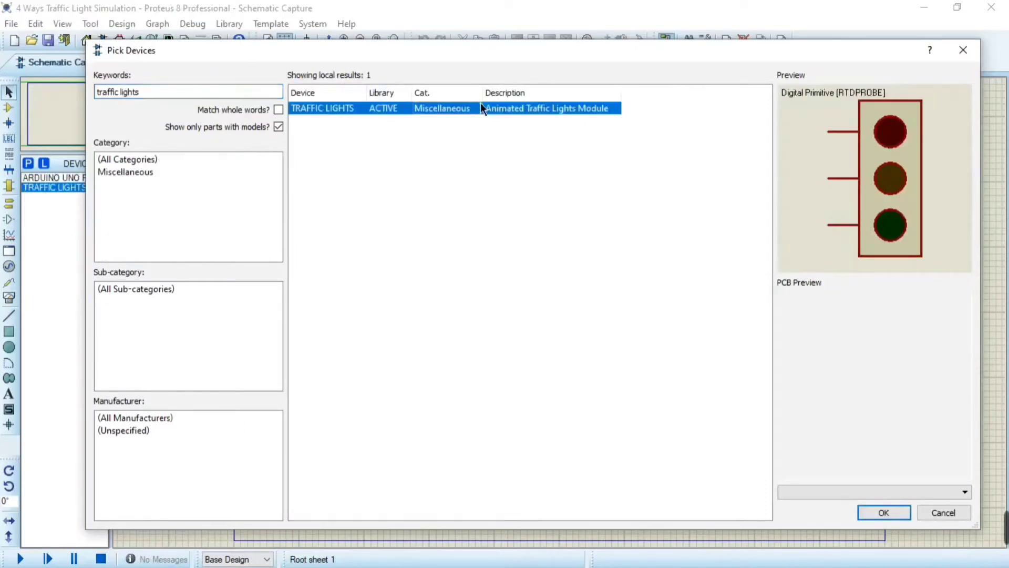
click(963, 49)
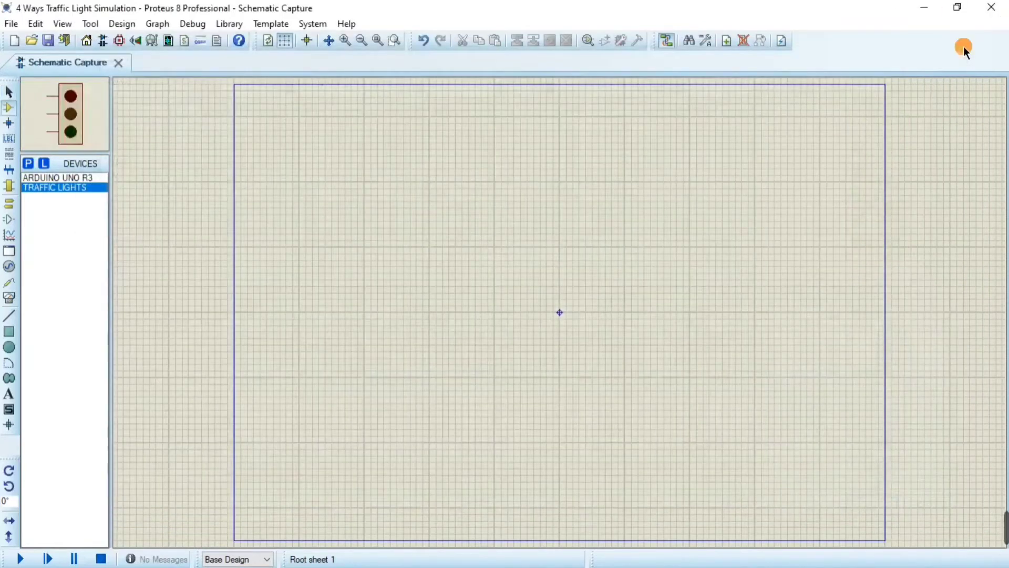
Place the ARDUINO UNO R3 in the left half of the sheet and rotate it clockwise
click(84, 178)
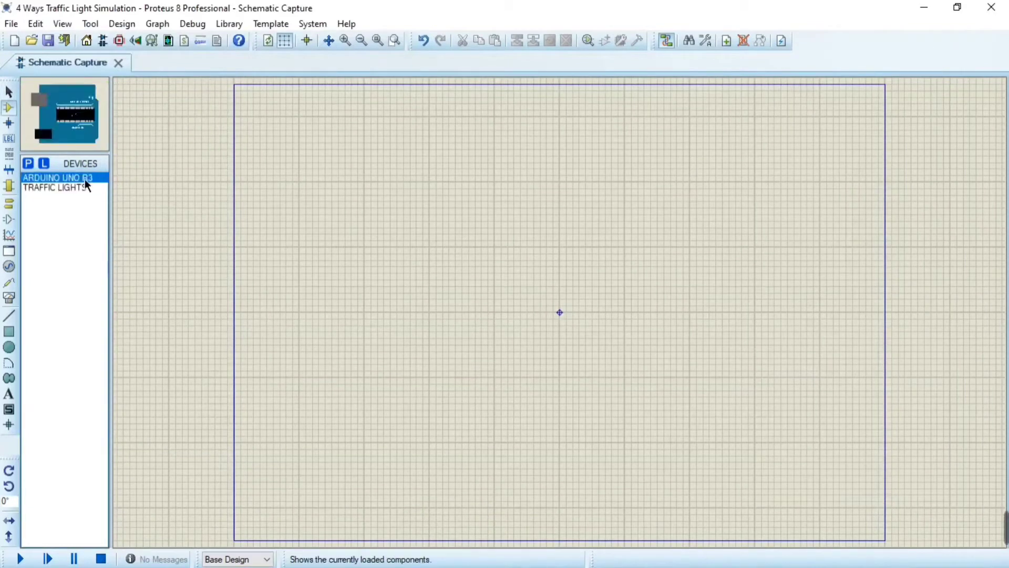
click(565, 224)
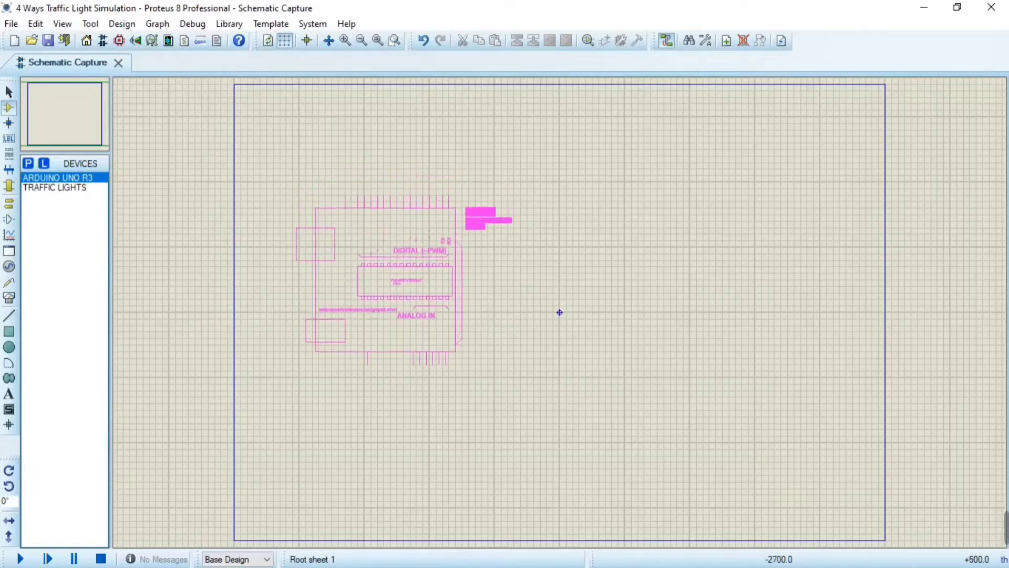
click(383, 328)
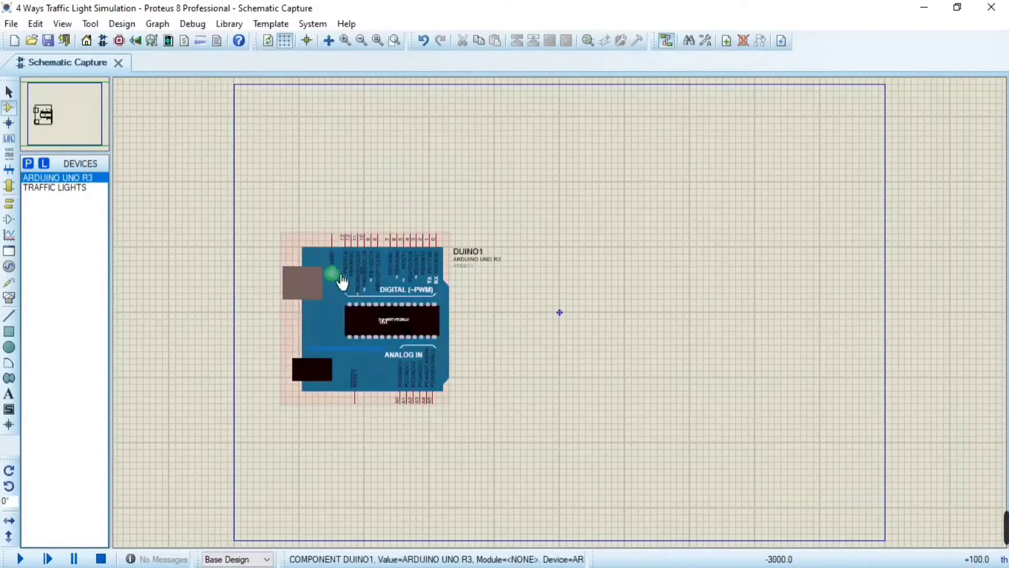
right_click(344, 276)
click(460, 205)
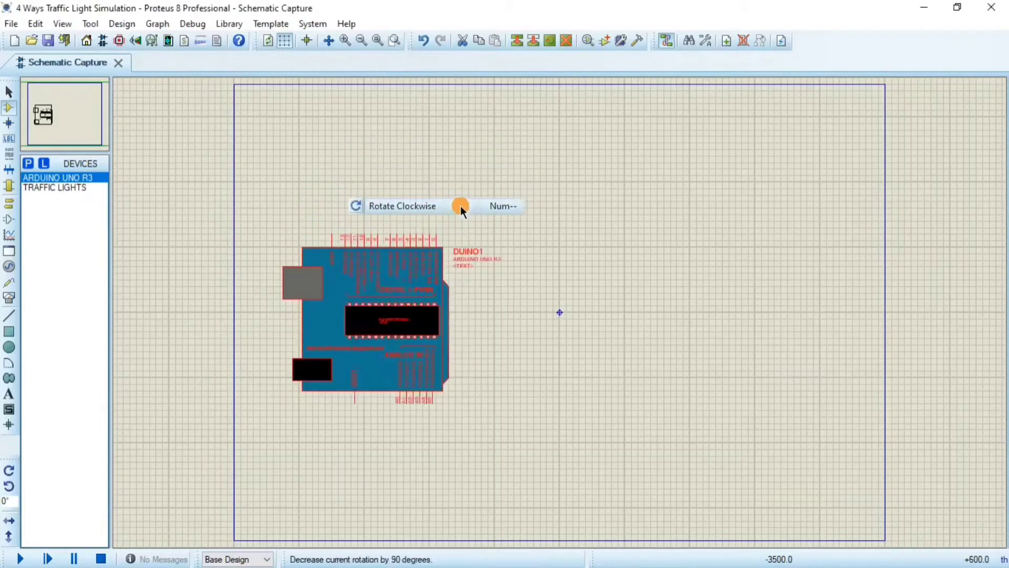
Place four TRAFFIC LIGHTS modules in a vertical column to the right of the Arduino
click(66, 189)
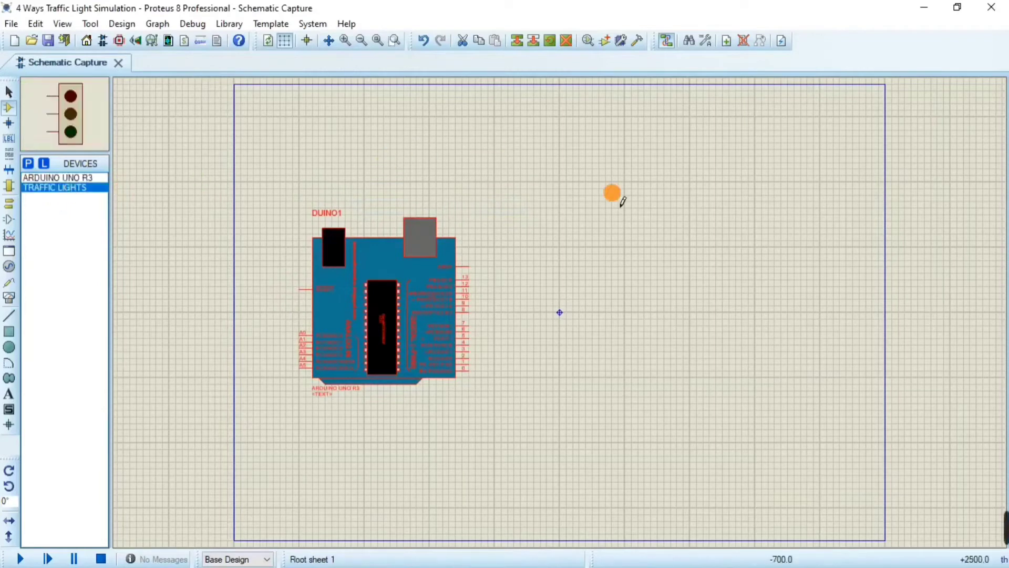
click(621, 140)
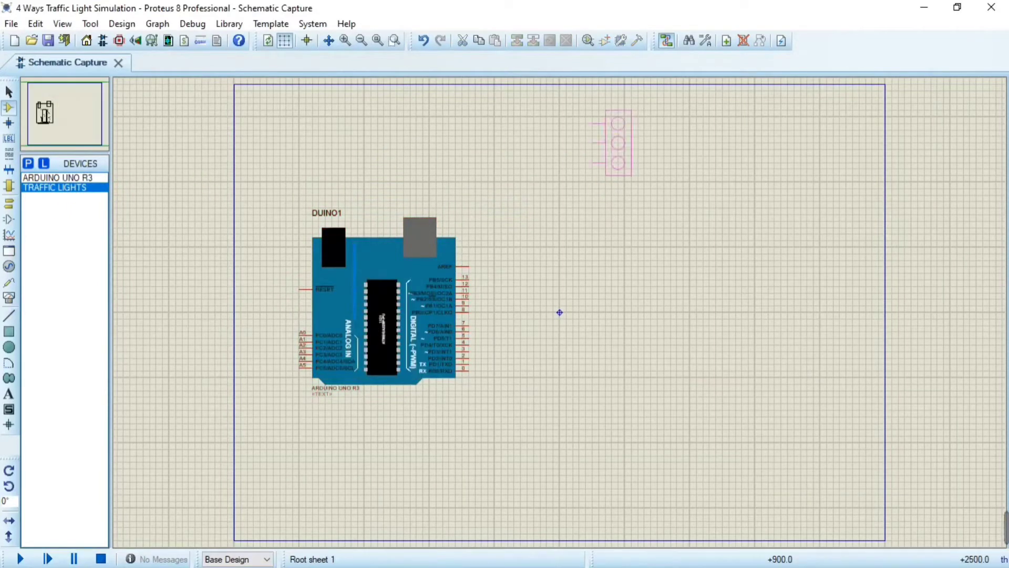
click(625, 154)
click(624, 158)
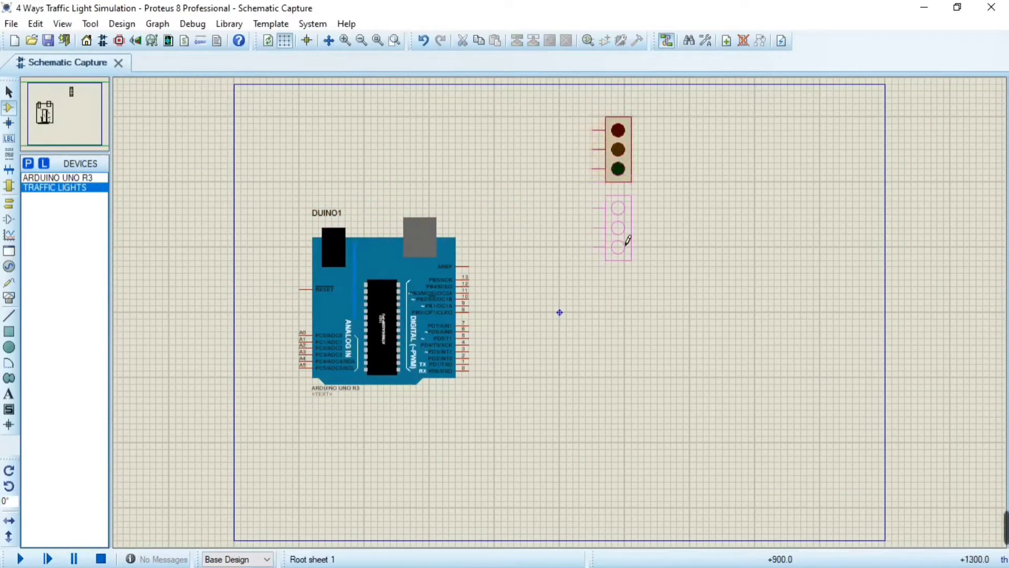
click(626, 237)
click(626, 315)
click(619, 312)
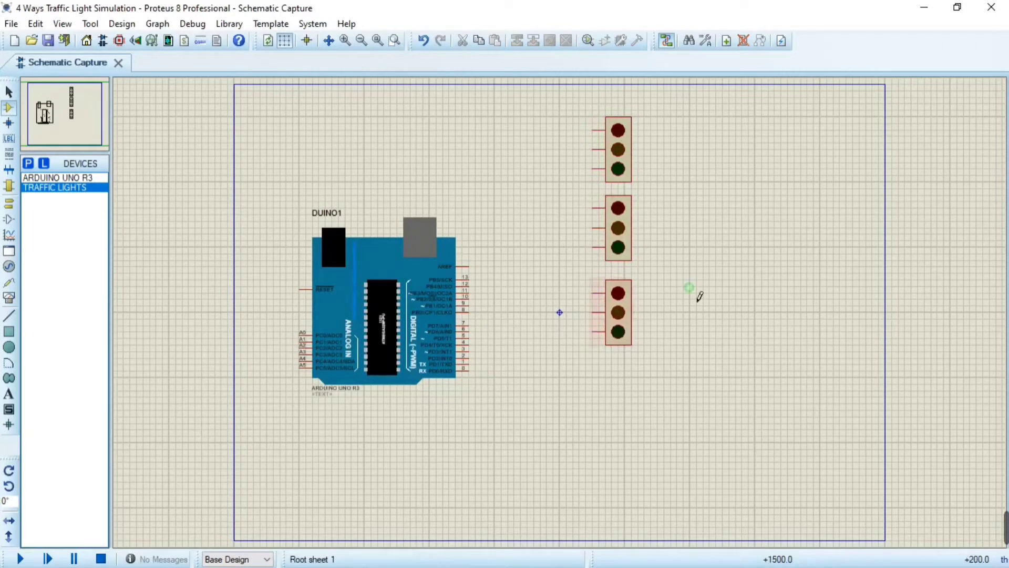
click(703, 279)
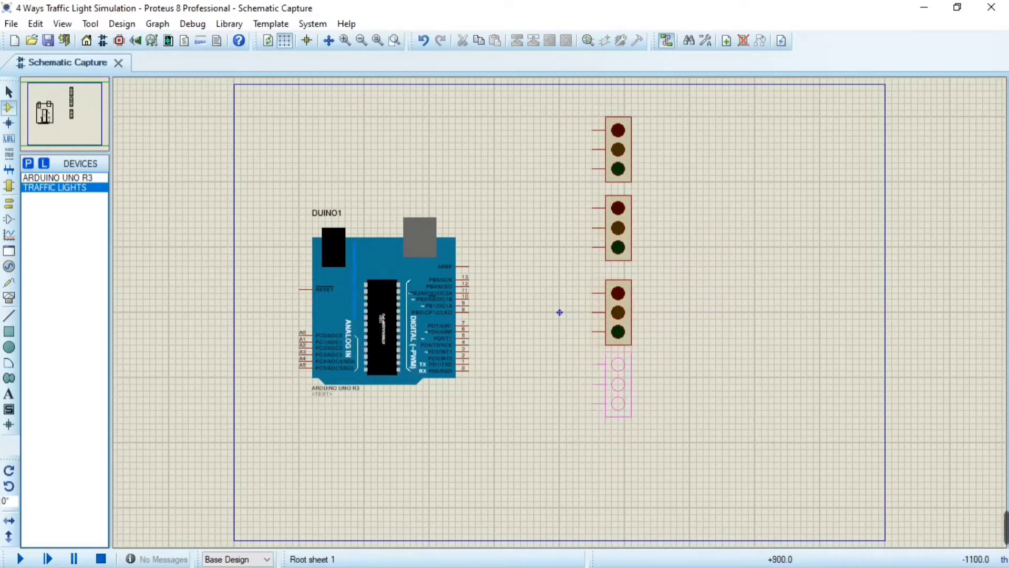
click(619, 390)
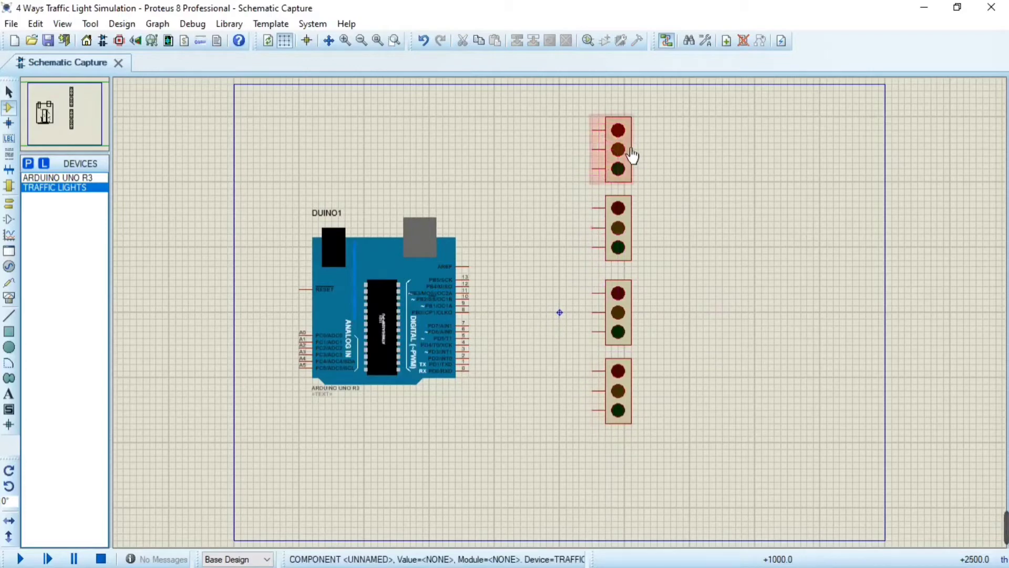
Move the topmost traffic light between the Arduino and the column, rotated anti-clockwise so that it lies horizontally
click(599, 176)
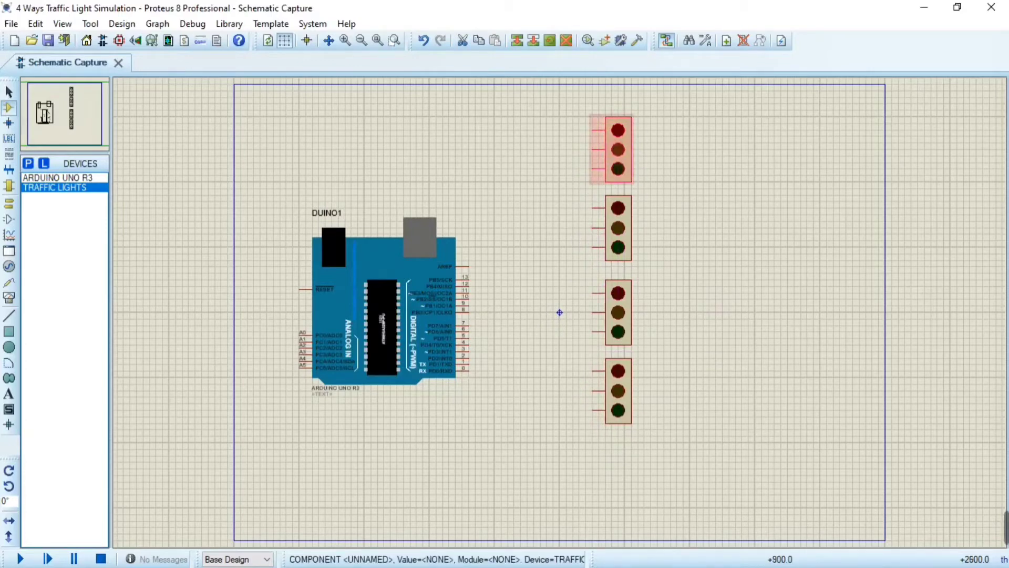
click(560, 312)
right_click(544, 307)
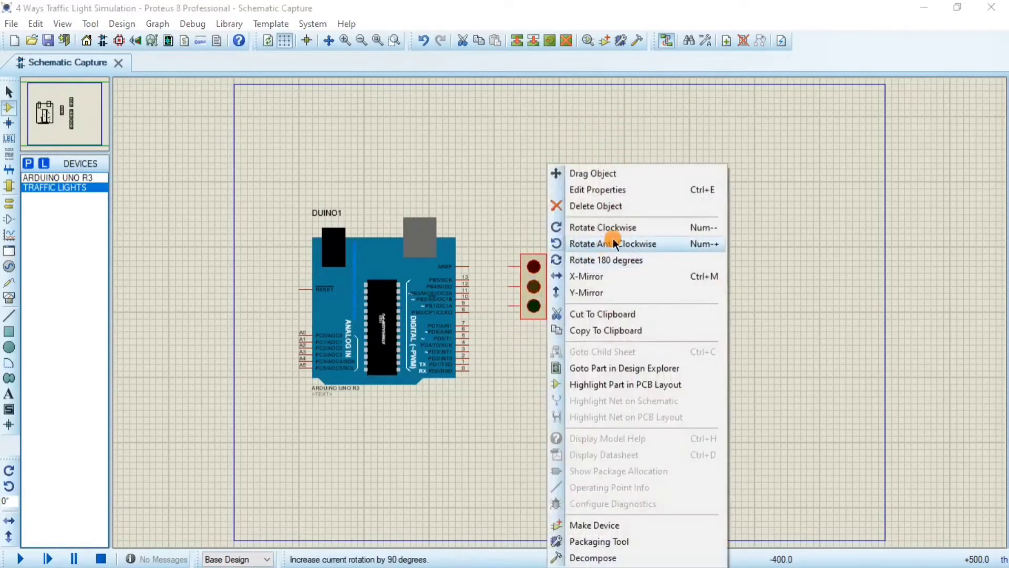
click(613, 247)
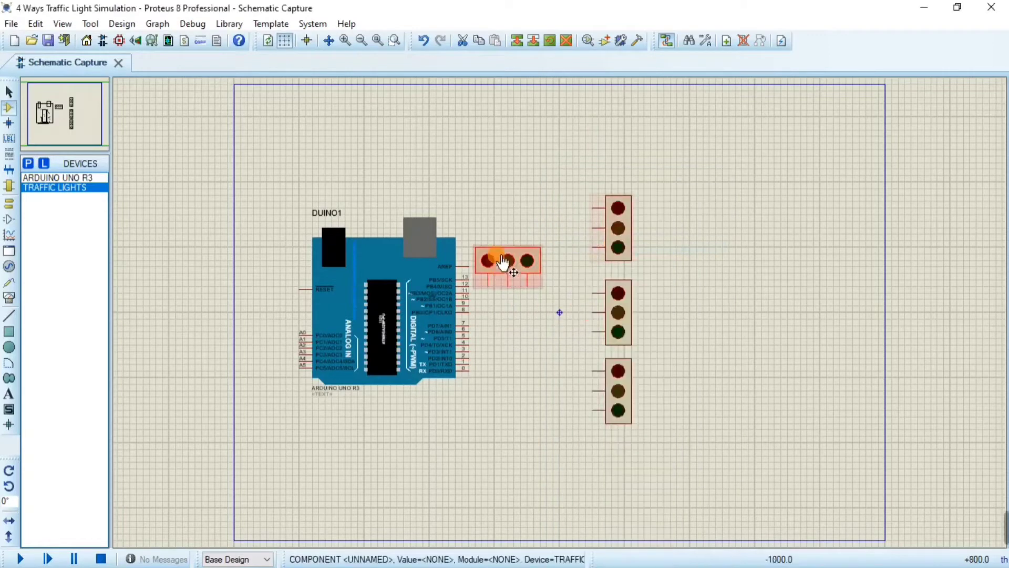
drag(470, 227, 539, 289)
mouse_move(552, 293)
mouse_down()
mouse_move(554, 320)
mouse_move(561, 303)
mouse_up()
click(678, 135)
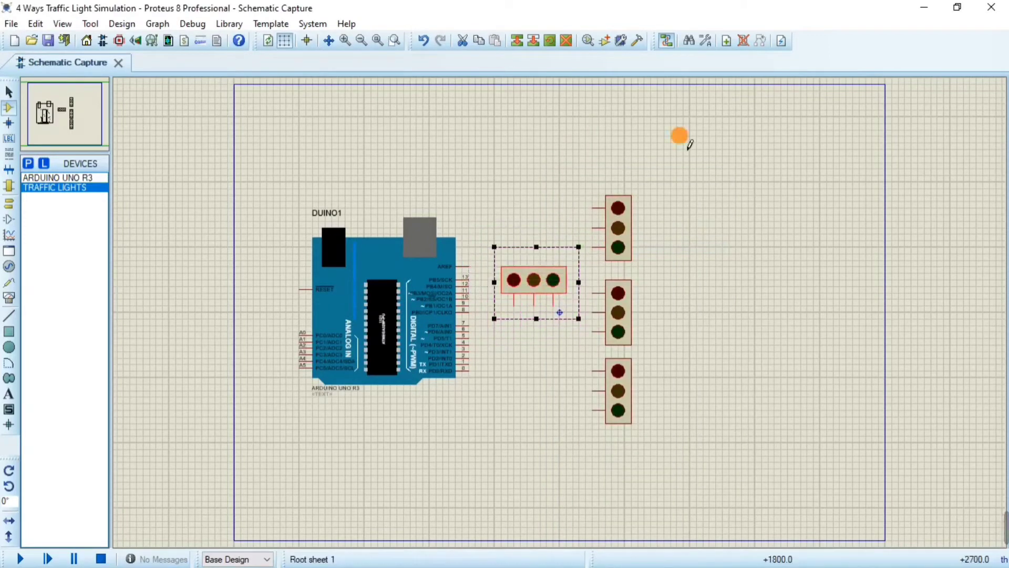
Move the upper vertical traffic light slightly up and left to form the north arm of the intersection
drag(579, 182, 676, 274)
click(710, 184)
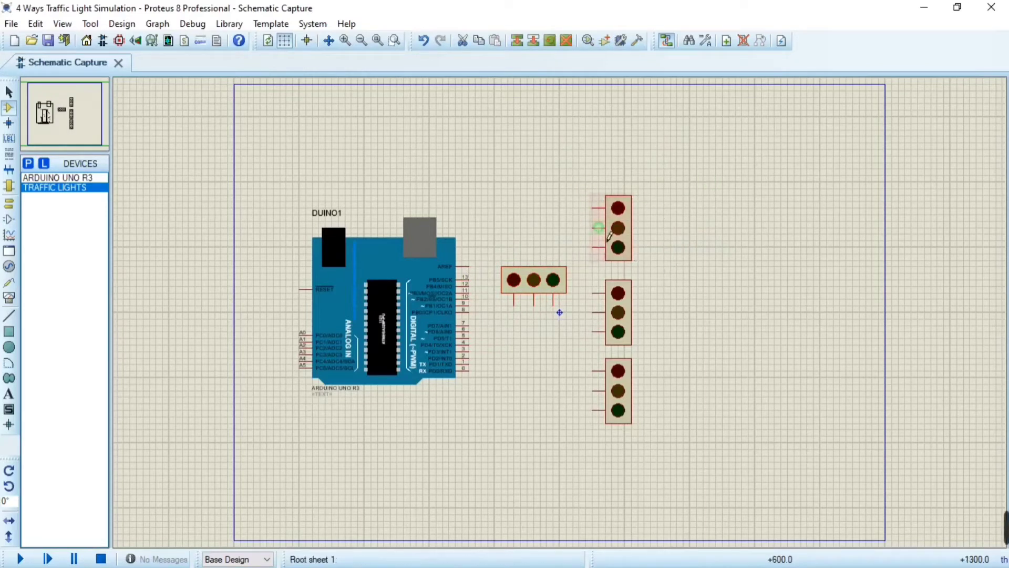
click(601, 231)
click(586, 174)
drag(567, 175, 675, 273)
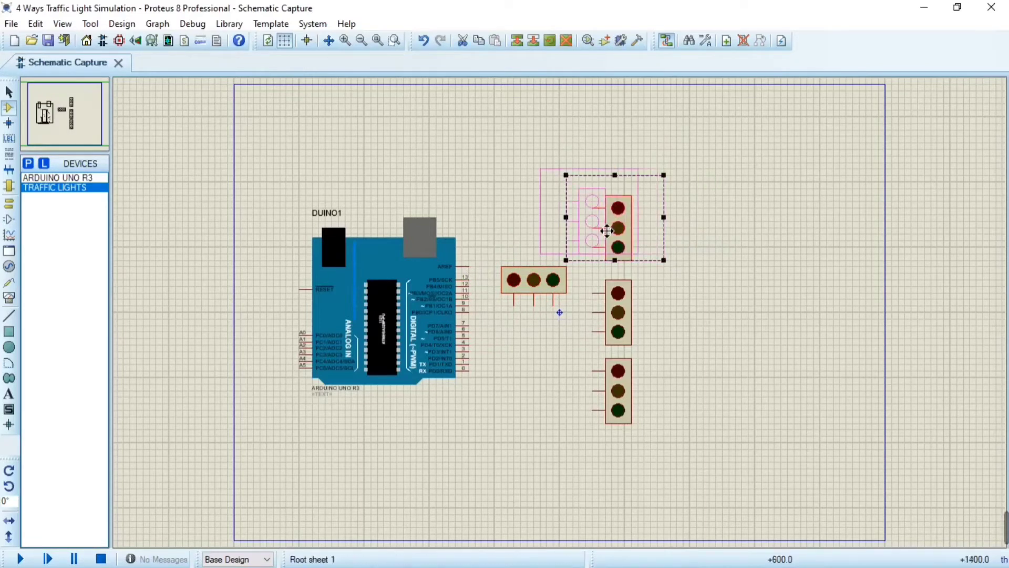
drag(626, 227, 606, 208)
click(723, 215)
mouse_move(559, 162)
mouse_down()
mouse_move(653, 239)
mouse_move(626, 241)
mouse_up()
click(649, 293)
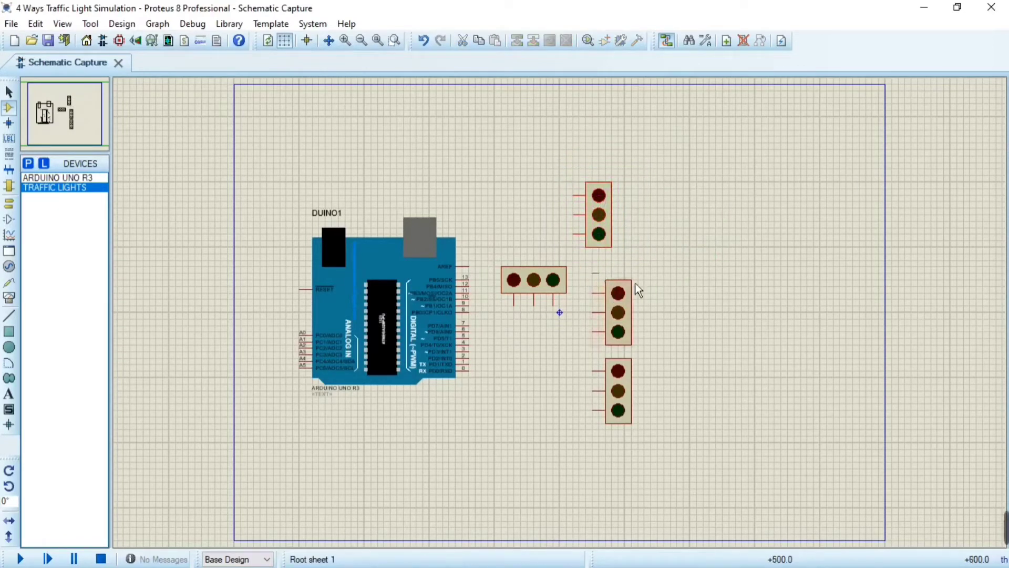
Move the middle vertical traffic light to the east side, rotate it clockwise, and line it up with the horizontal western light
drag(620, 314, 686, 282)
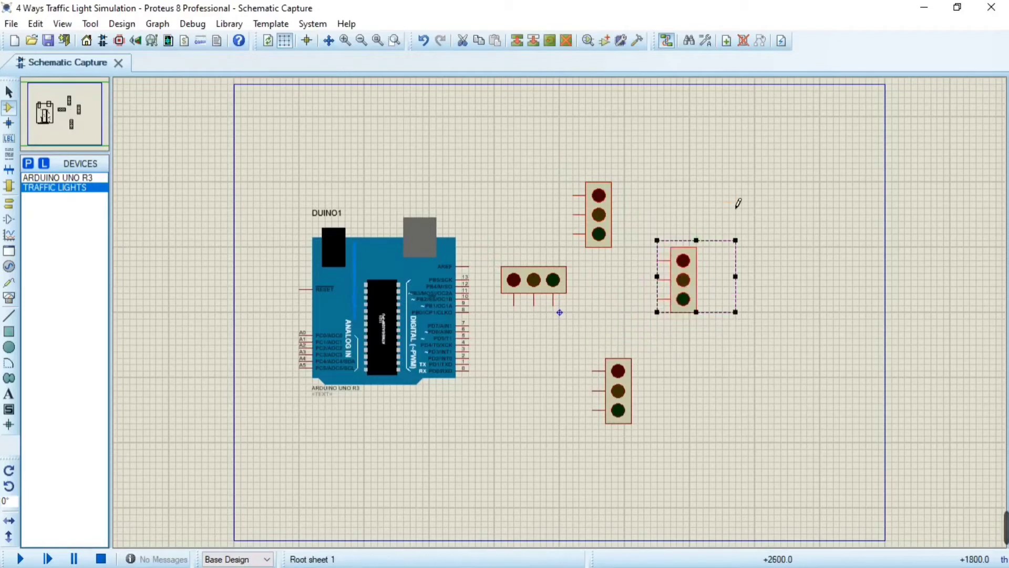
right_click(741, 187)
click(680, 198)
right_click(685, 295)
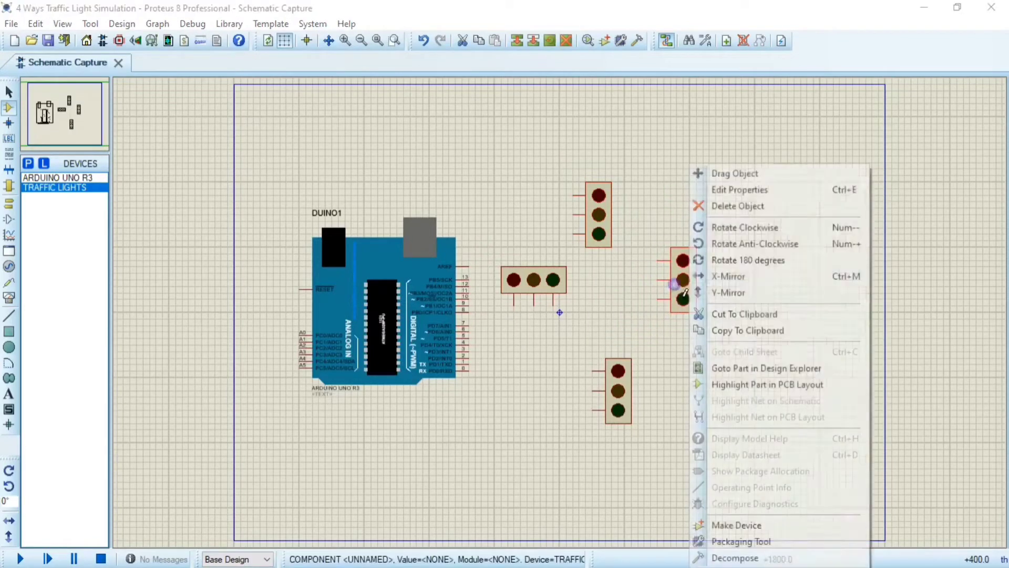
click(745, 230)
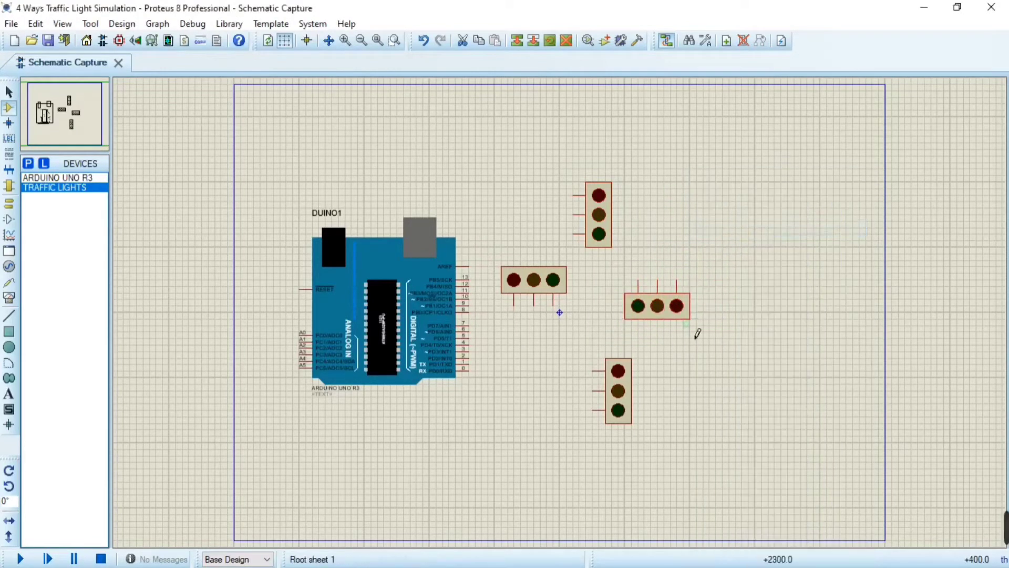
drag(626, 282, 688, 317)
click(709, 218)
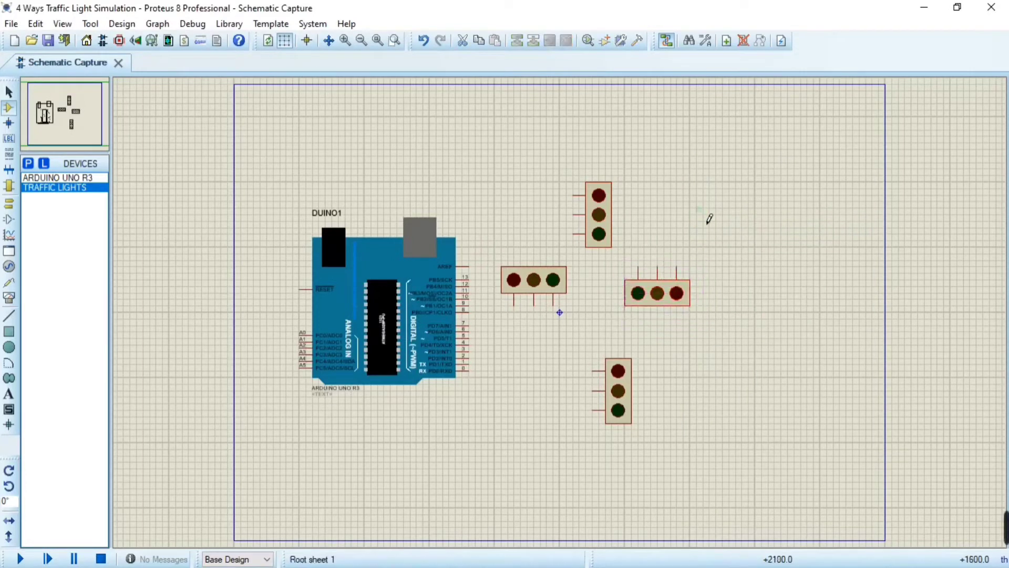
drag(619, 267, 690, 310)
drag(611, 253, 697, 294)
click(678, 397)
Move the lowest traffic light up and left to sit directly beneath the northern one as the south arm
drag(578, 351, 670, 456)
drag(626, 414, 614, 370)
click(651, 348)
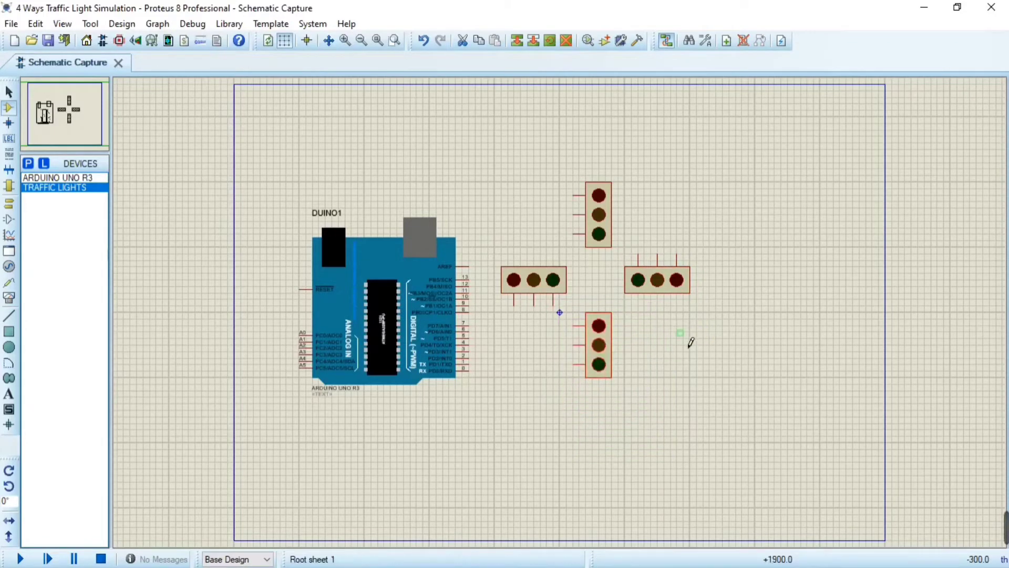
Apply X-Mirror and Y-Mirror to the southern traffic light and move it back directly beneath the northern one
right_click(610, 363)
click(651, 277)
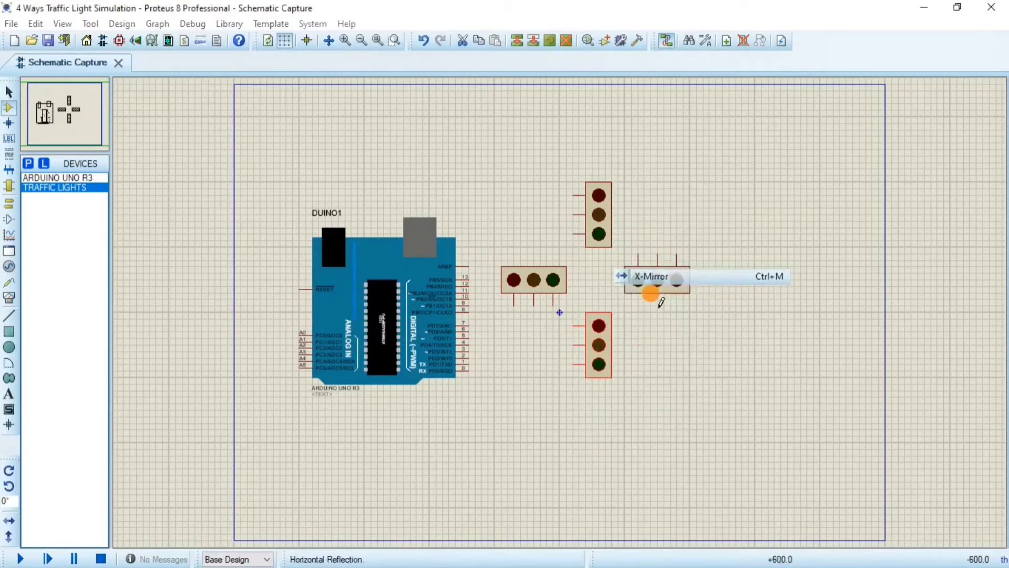
right_click(556, 362)
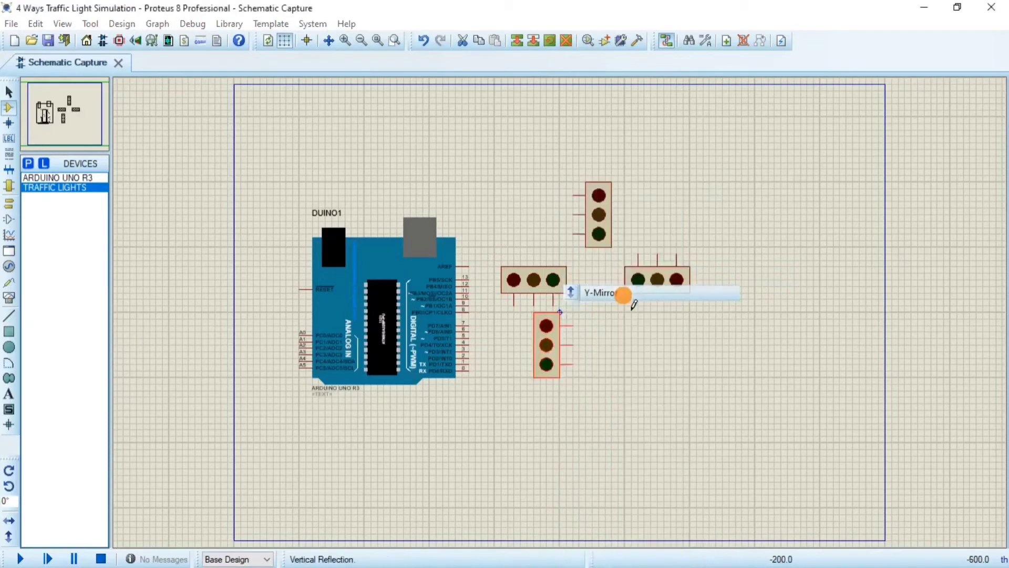
click(629, 290)
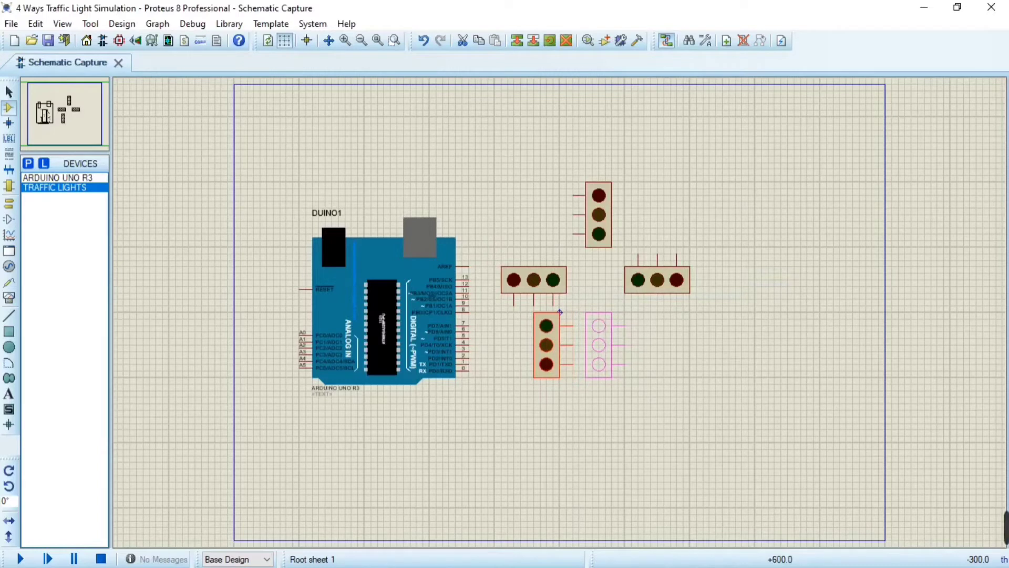
drag(599, 332, 599, 331)
click(703, 211)
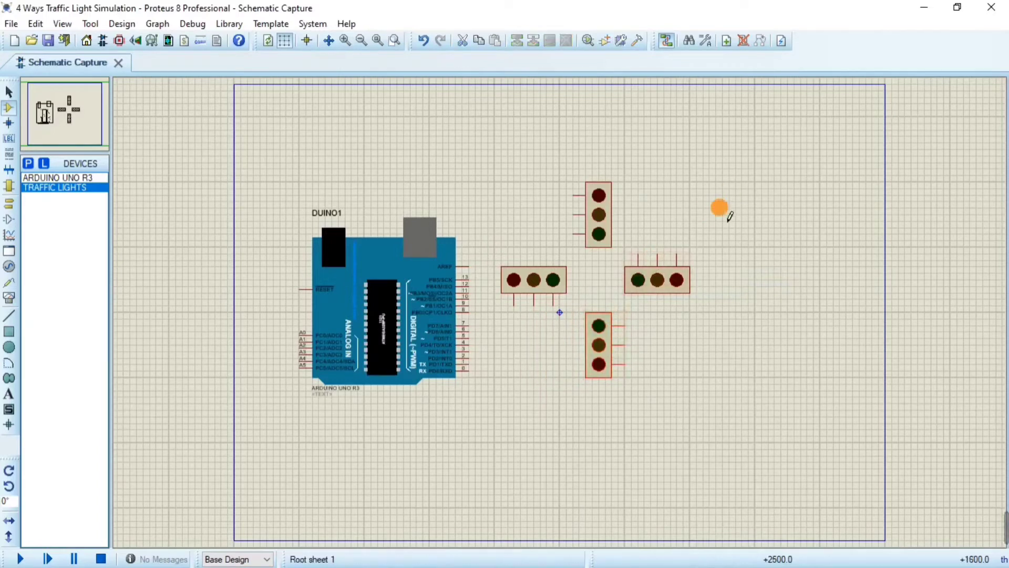
Shift the eastern traffic light slightly outward to even out the spacing around the intersection
drag(656, 263, 706, 297)
click(700, 225)
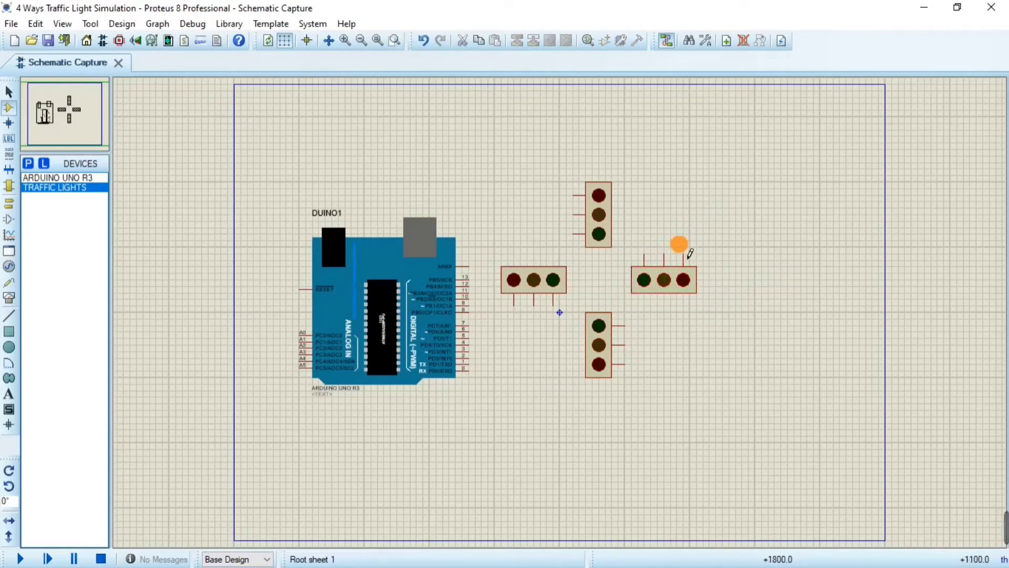
scroll(559, 311, down, 2)
scroll(540, 315, up, 2)
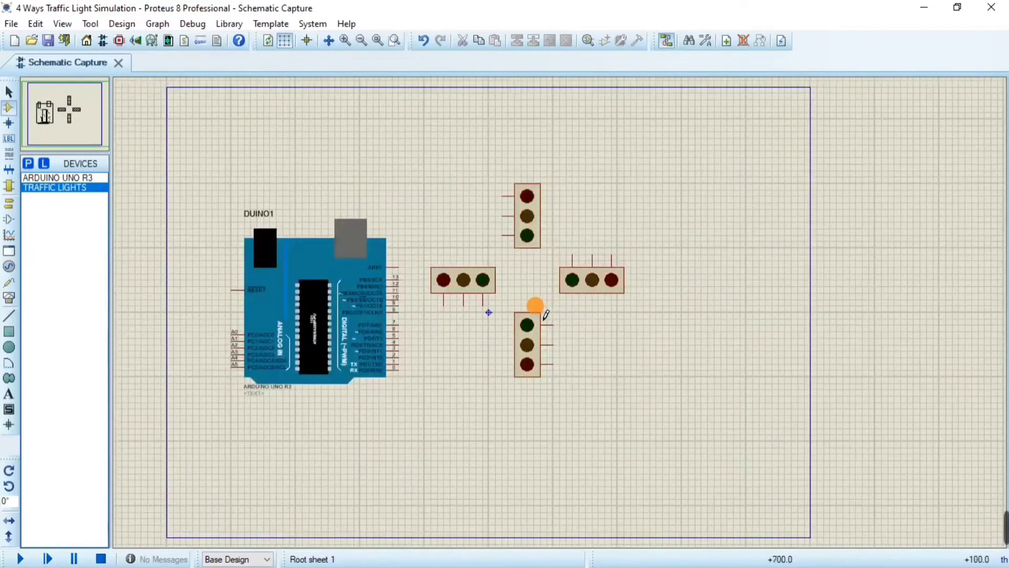
click(479, 274)
scroll(480, 275, up, 1)
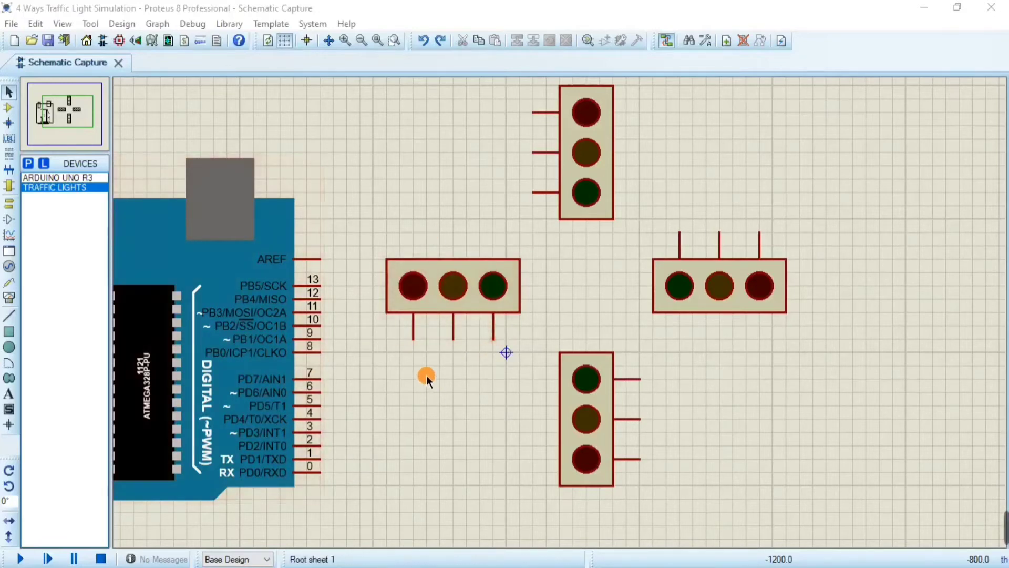
scroll(426, 374, up, 1)
scroll(558, 311, down, 2)
scroll(650, 256, up, 1)
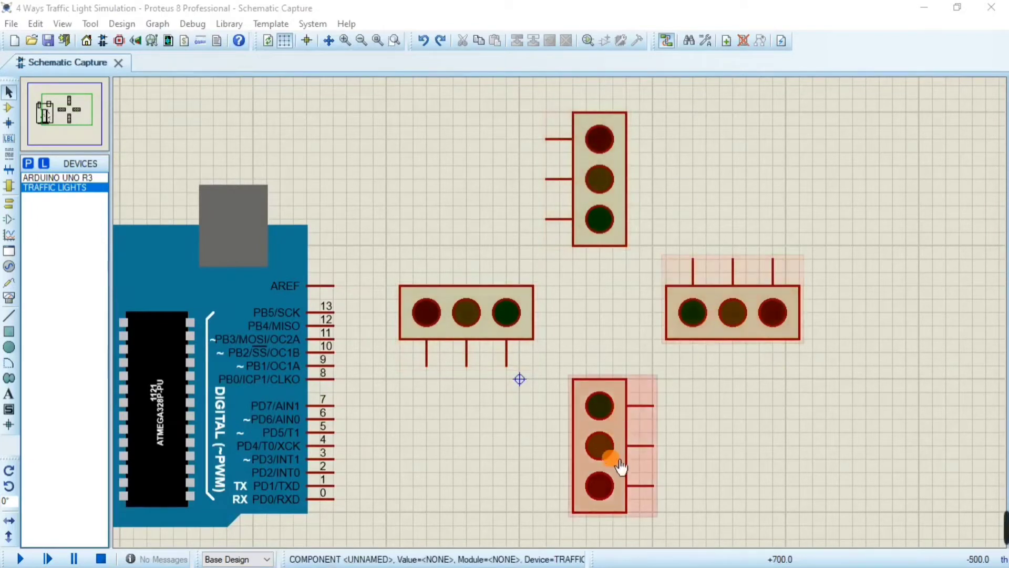
Draw short horizontal wire stubs, two grid squares long and ending in junction dots, outward from Arduino digital pins 0, 1, 2 and 3
click(572, 403)
scroll(523, 389, up, 1)
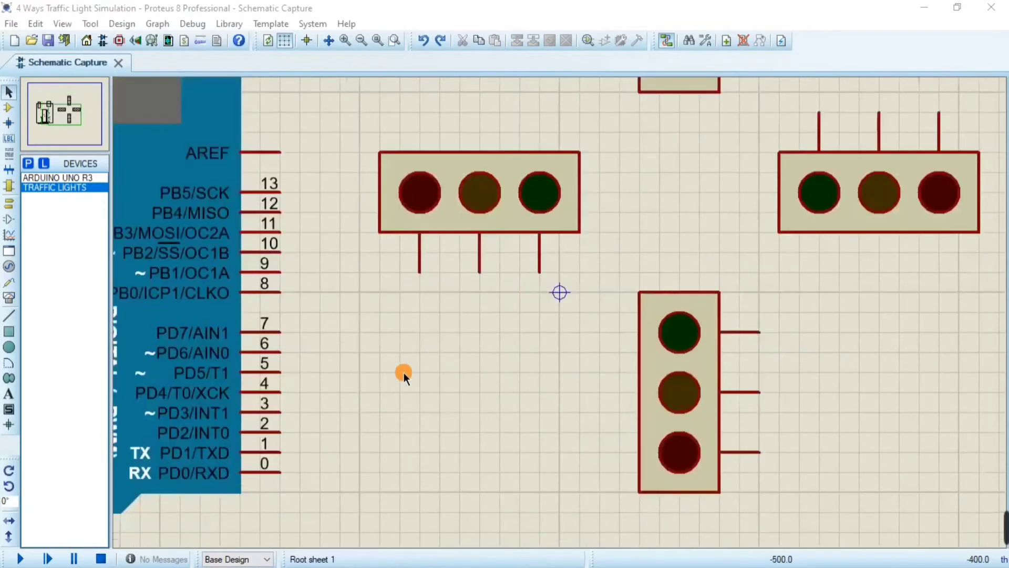
scroll(347, 403, down, 1)
scroll(346, 405, up, 1)
scroll(628, 198, down, 1)
scroll(634, 205, down, 1)
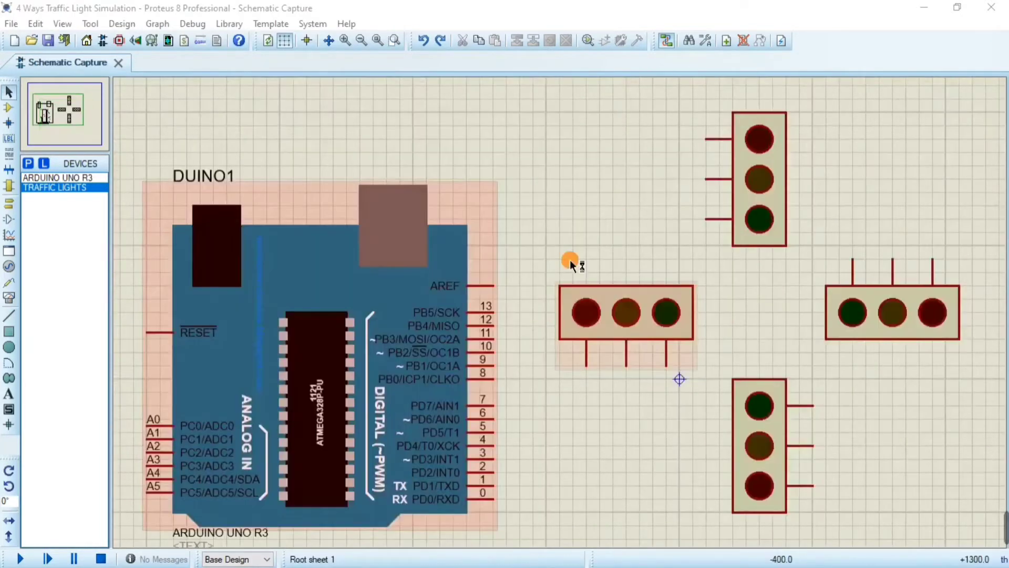
scroll(500, 428, up, 1)
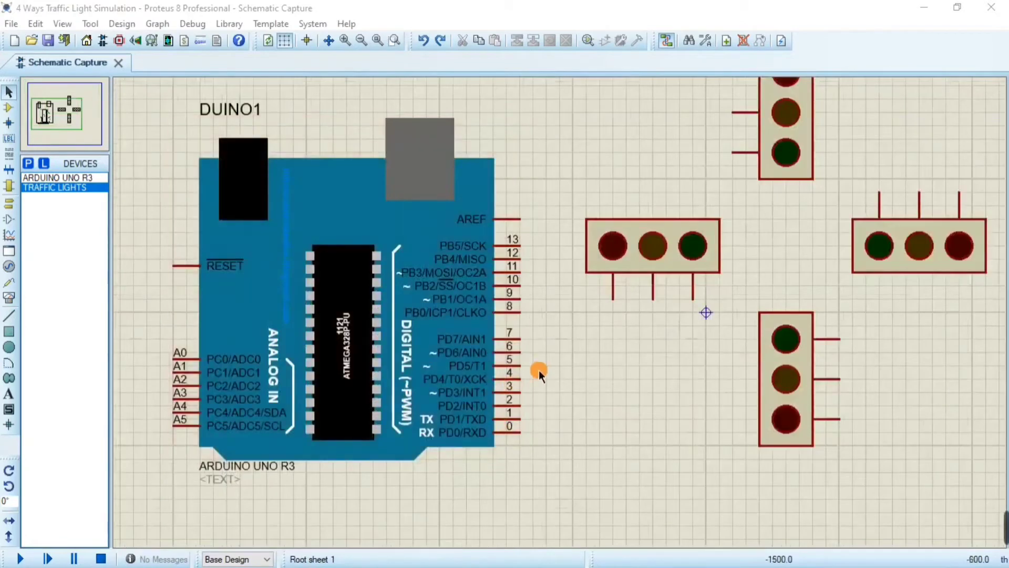
scroll(540, 372, up, 1)
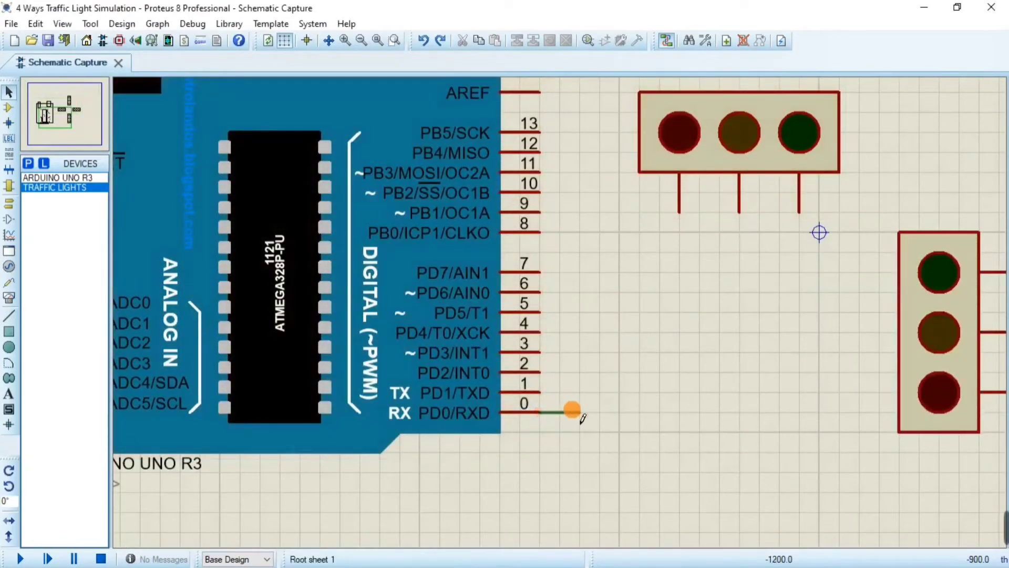
click(577, 391)
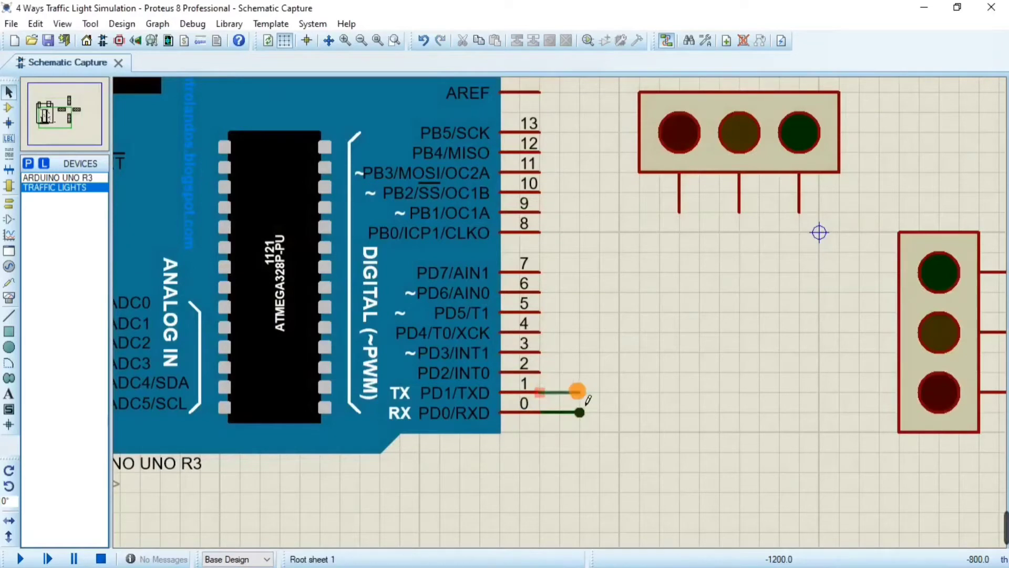
click(540, 372)
click(540, 352)
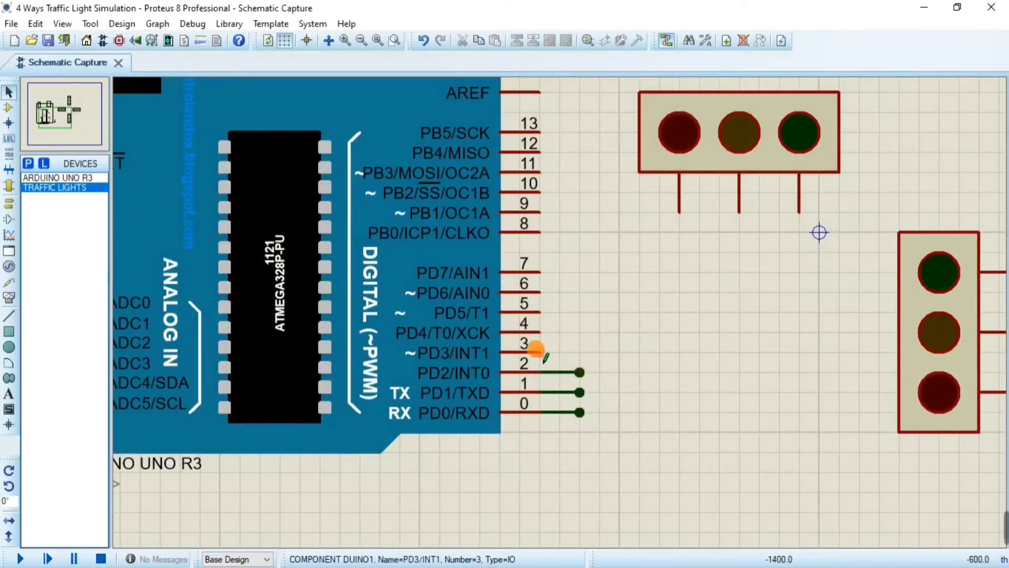
click(580, 352)
Draw matching wire stubs ending in junction dots from Arduino digital pins 4, 5, 6 and 7
click(540, 333)
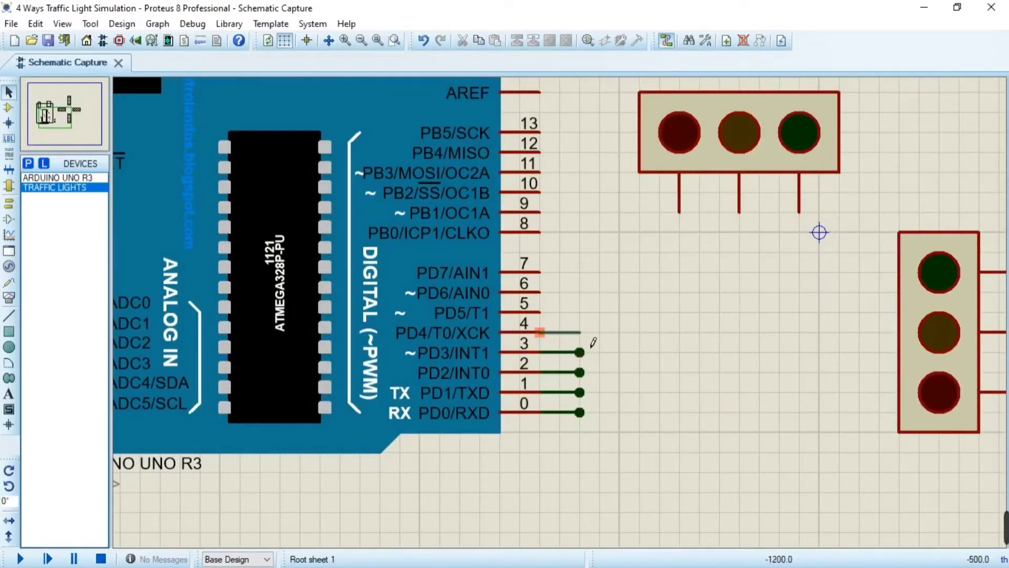
click(547, 308)
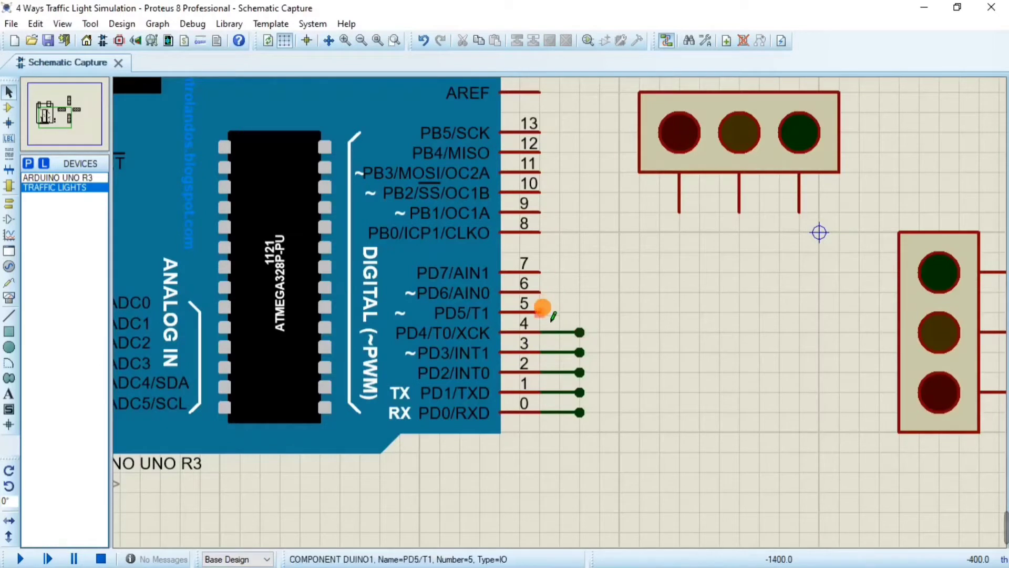
click(580, 312)
click(541, 292)
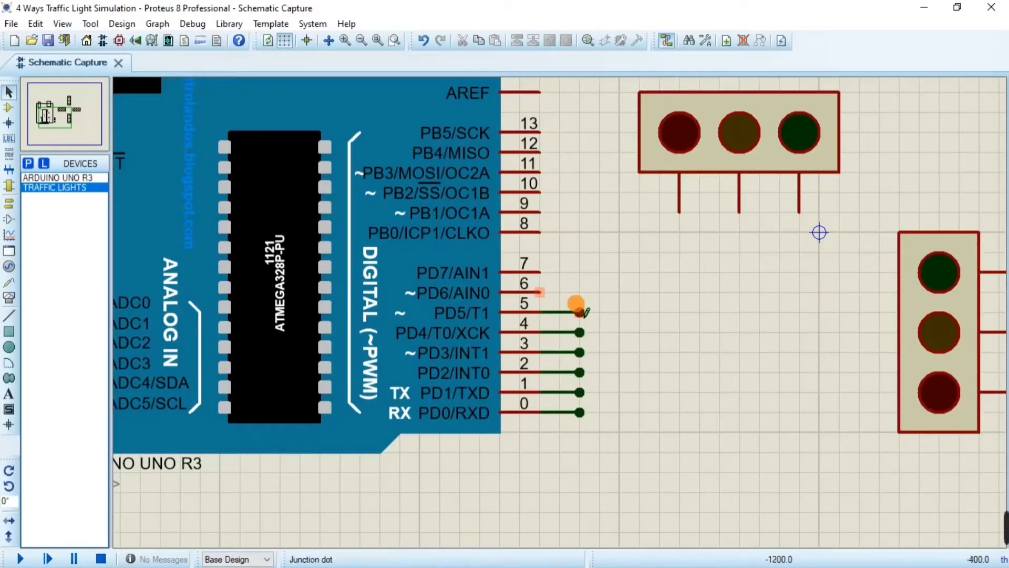
click(580, 292)
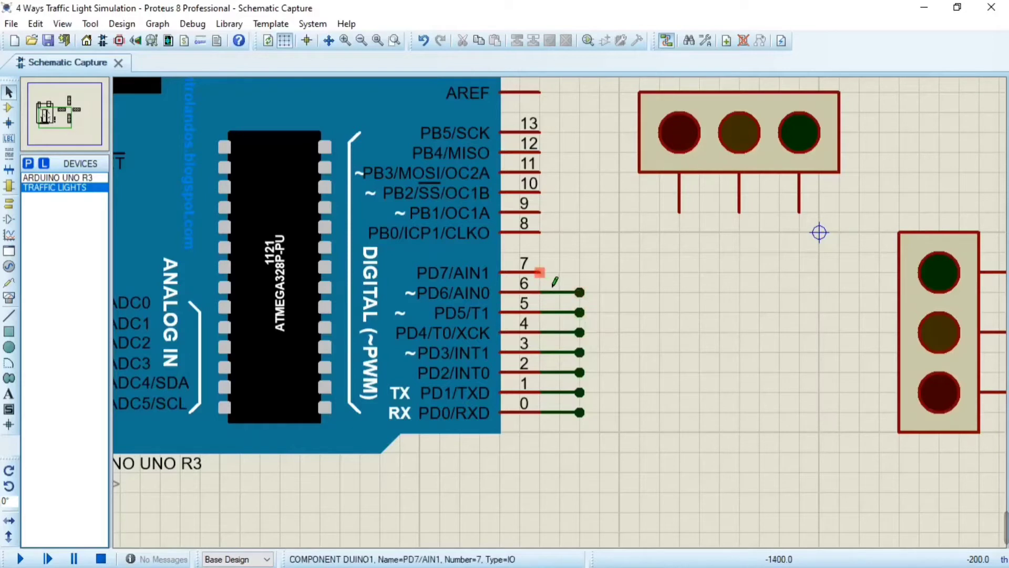
click(540, 271)
click(580, 271)
Draw matching wire stubs ending in junction dots from Arduino digital pins 8, 9, 10 and 11
click(540, 232)
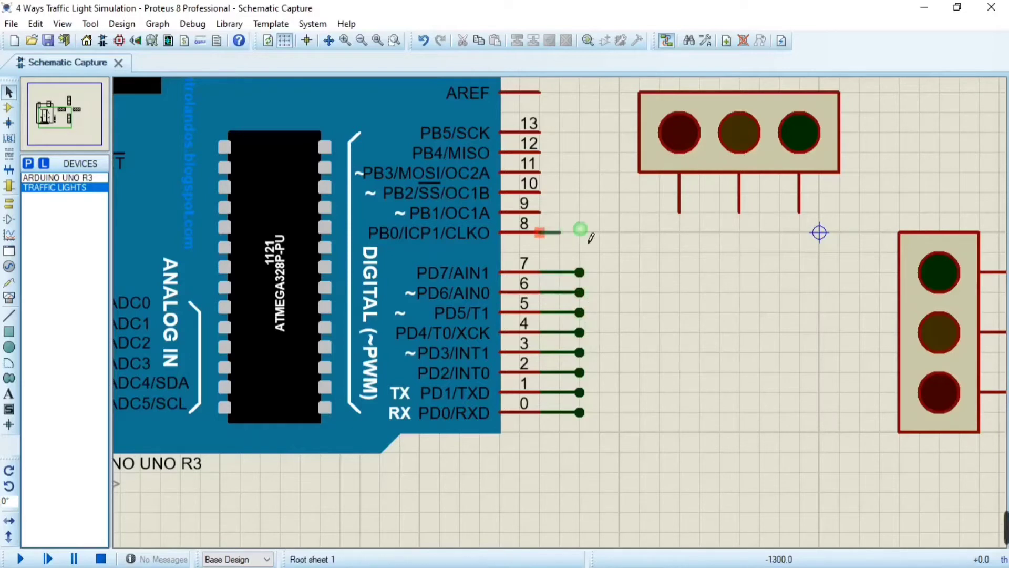
click(541, 212)
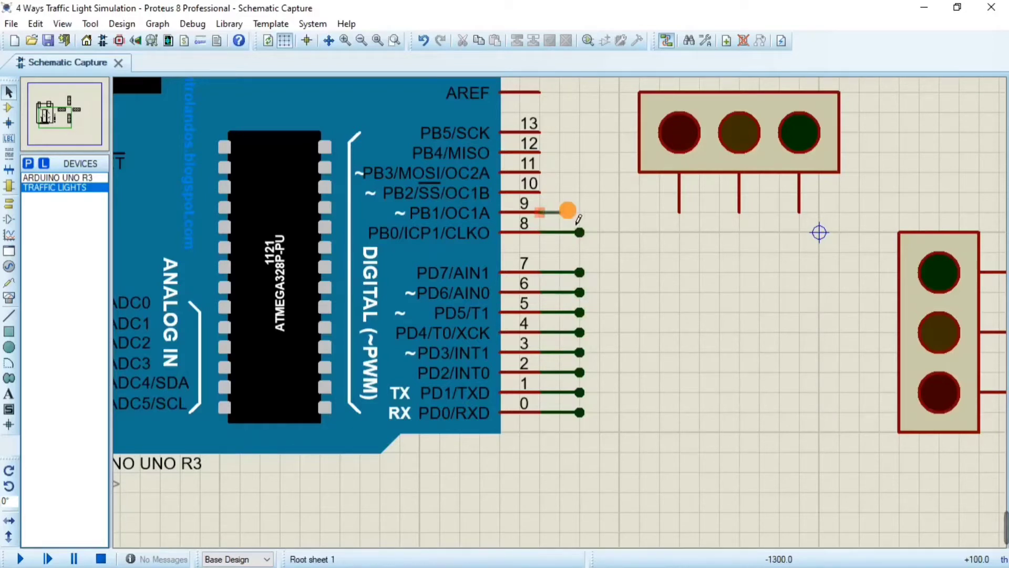
click(541, 193)
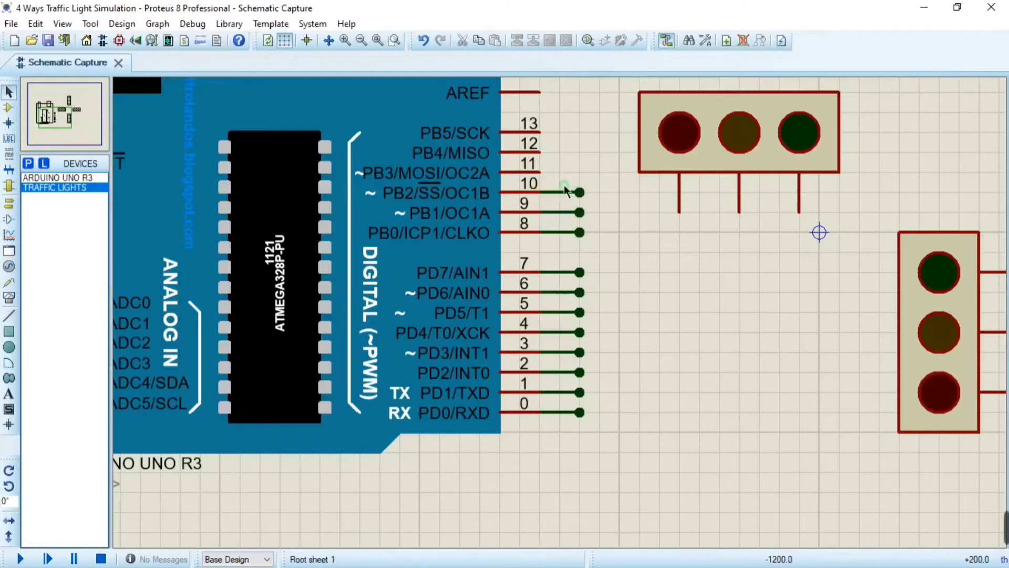
click(541, 172)
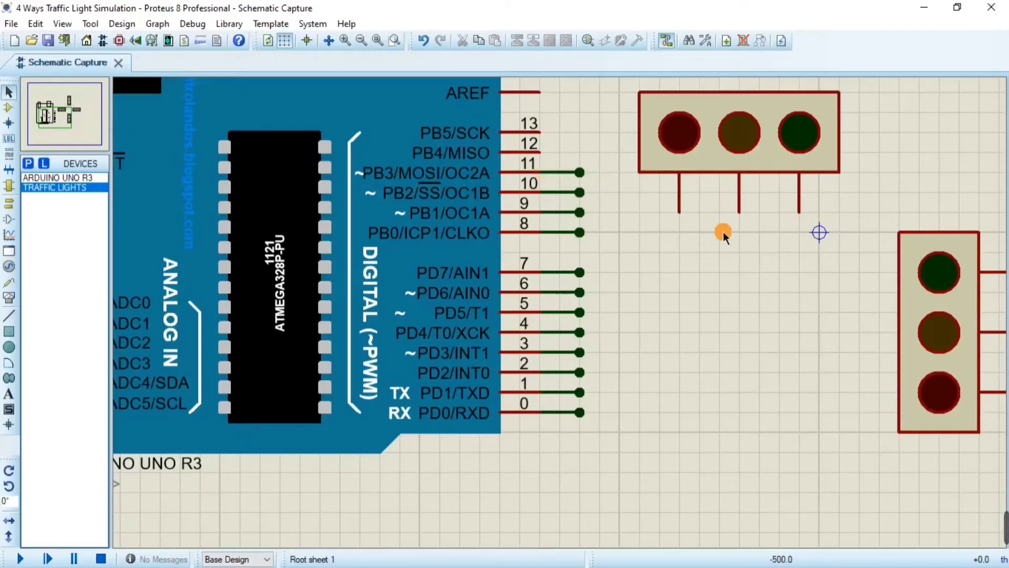
Extend the green, yellow and red pins of the western traffic light downward with short wire stubs ending in junction dots
scroll(723, 232, down, 3)
scroll(547, 314, up, 2)
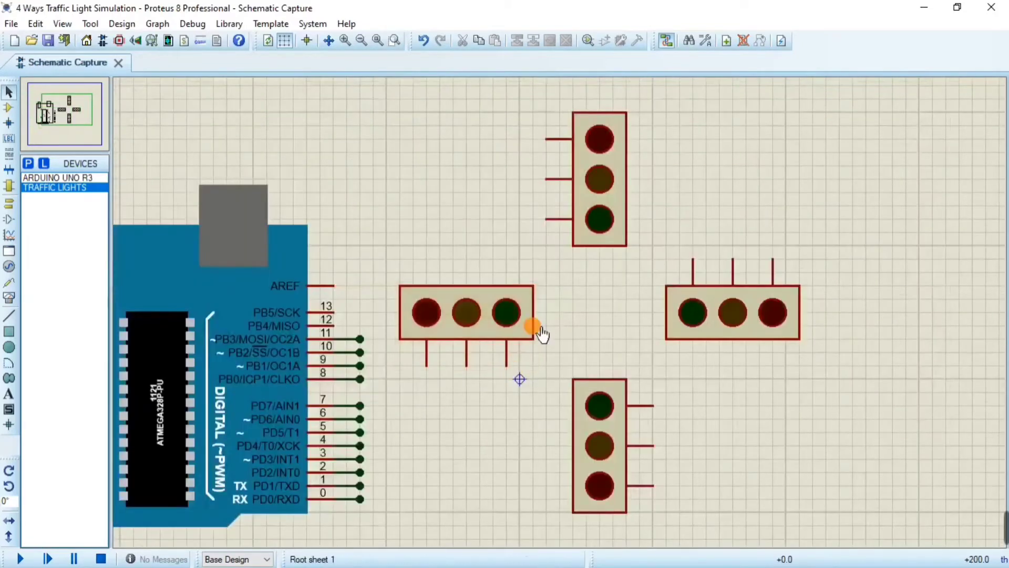
scroll(558, 312, up, 1)
click(541, 314)
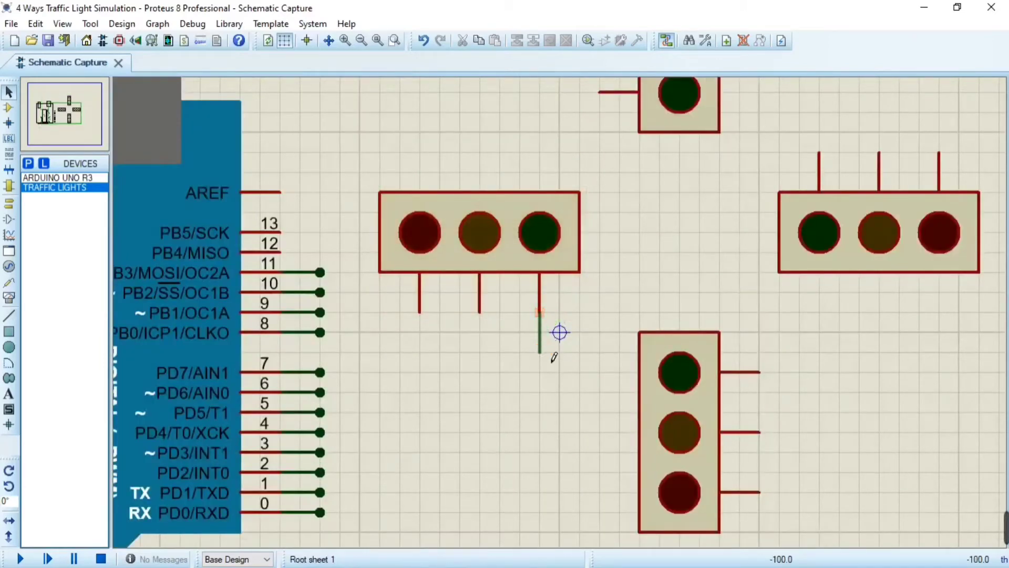
click(479, 312)
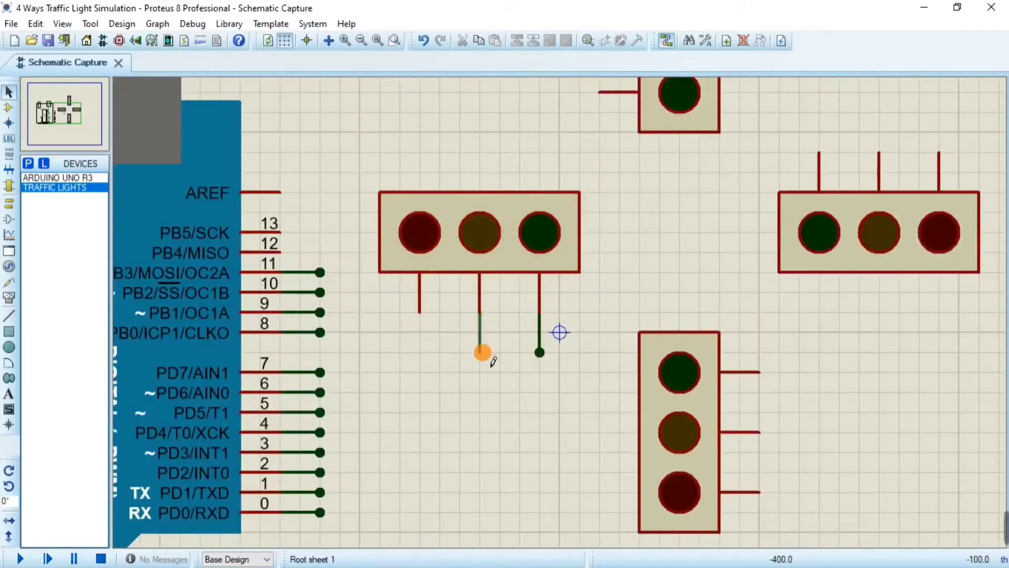
click(482, 352)
click(419, 313)
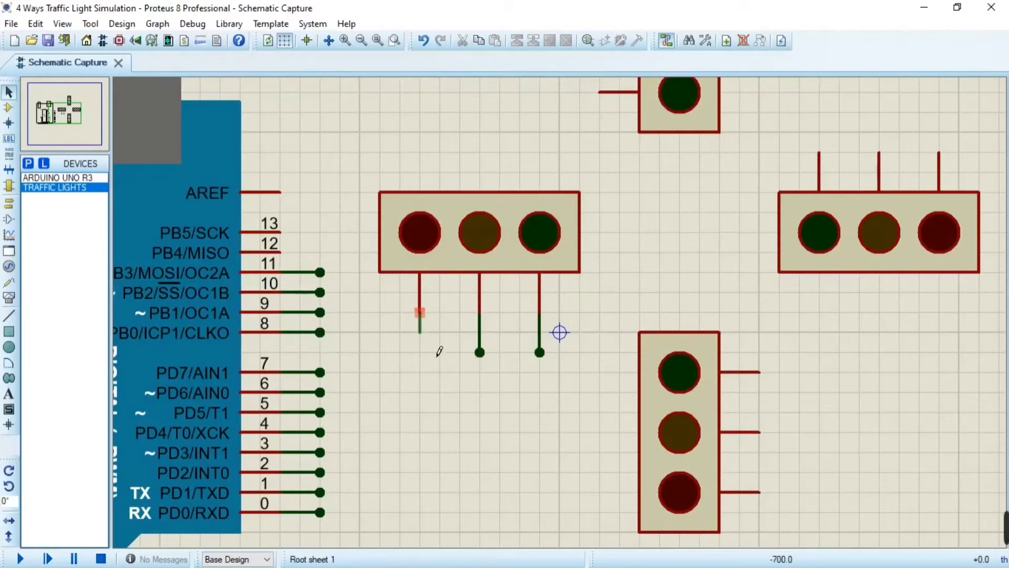
Extend the green, yellow and red pins of the northern traffic light westward with short wire stubs ending in junction dots
scroll(560, 332, down, 1)
scroll(652, 192, up, 1)
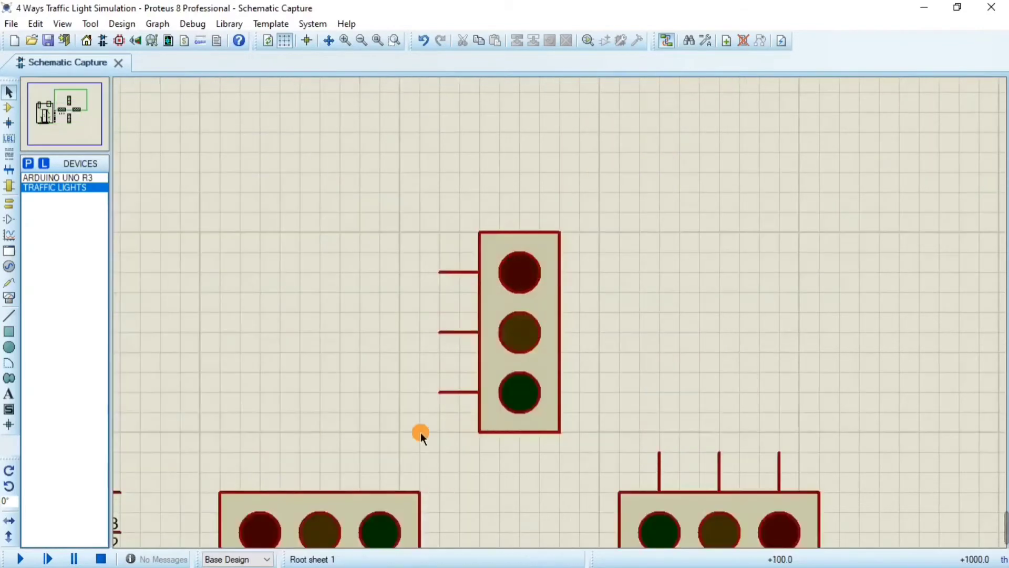
click(439, 392)
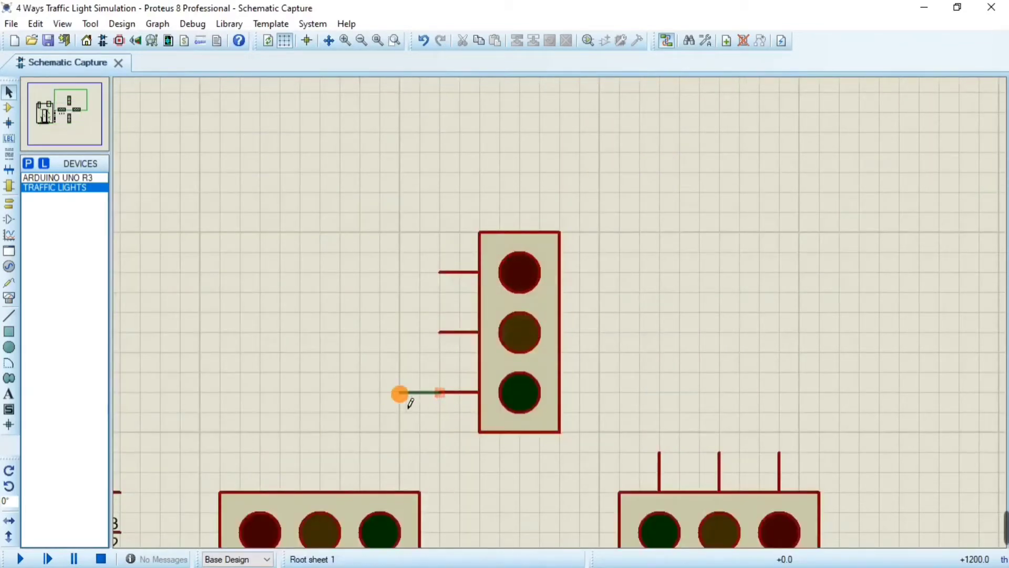
click(430, 331)
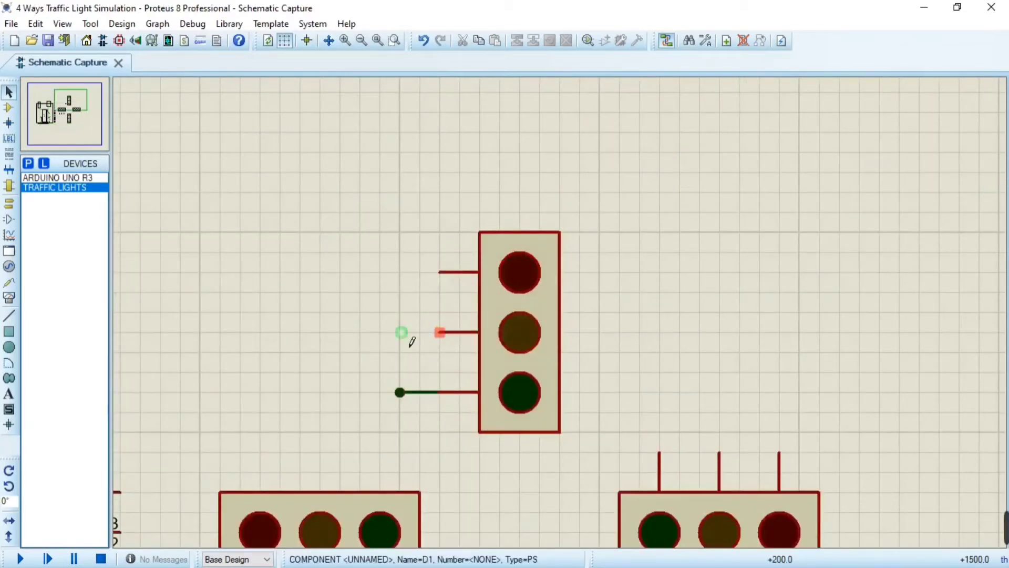
click(442, 271)
click(401, 271)
Extend the green, yellow and red pins of the eastern traffic light upward with short wire stubs ending in junction dots
scroll(644, 412, down, 1)
scroll(512, 236, up, 1)
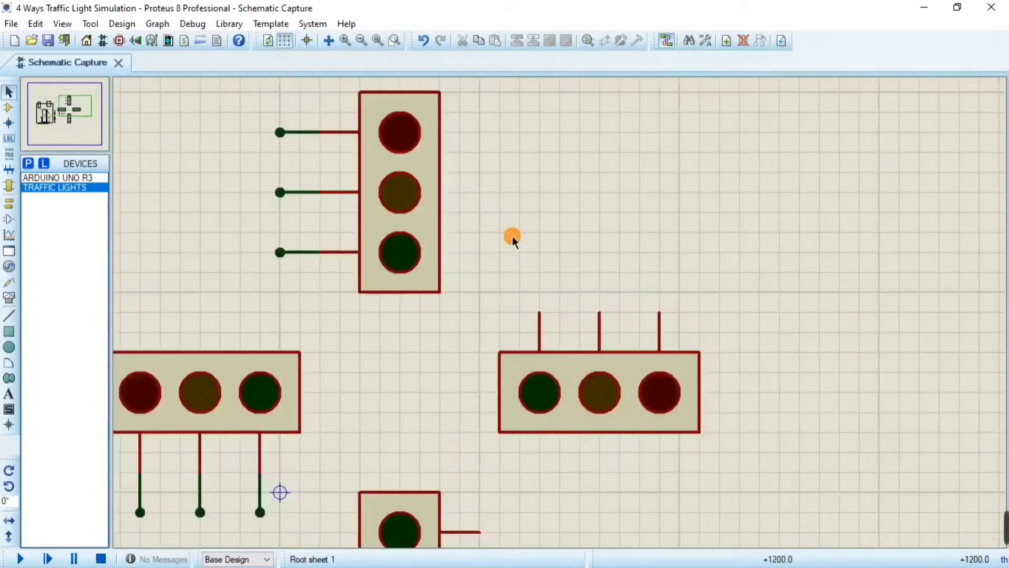
click(539, 313)
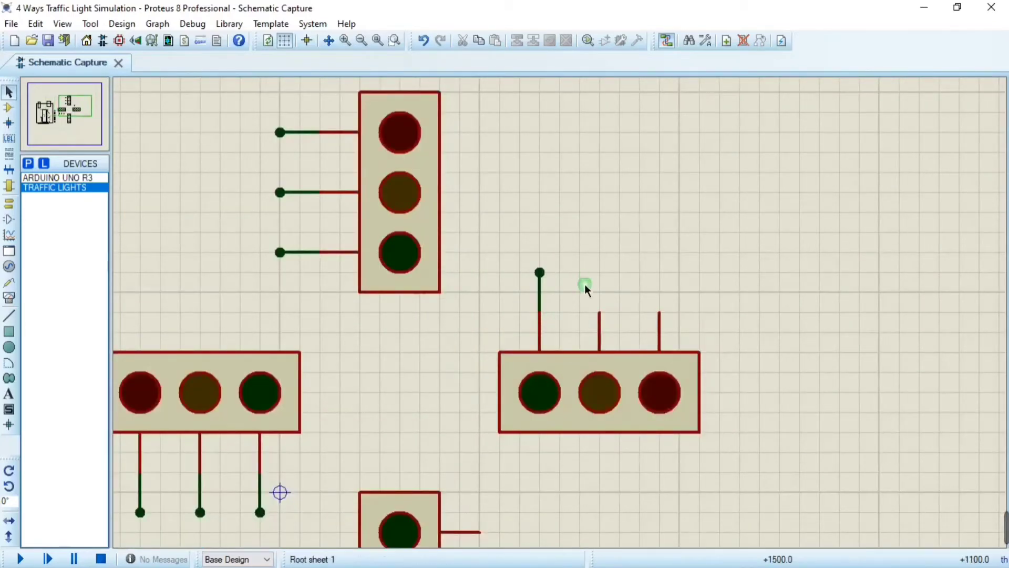
click(598, 311)
click(660, 312)
double_click(660, 273)
Extend the green, yellow and red pins of the southern traffic light eastward with short wire stubs ending in junction dots
scroll(559, 313, down, 3)
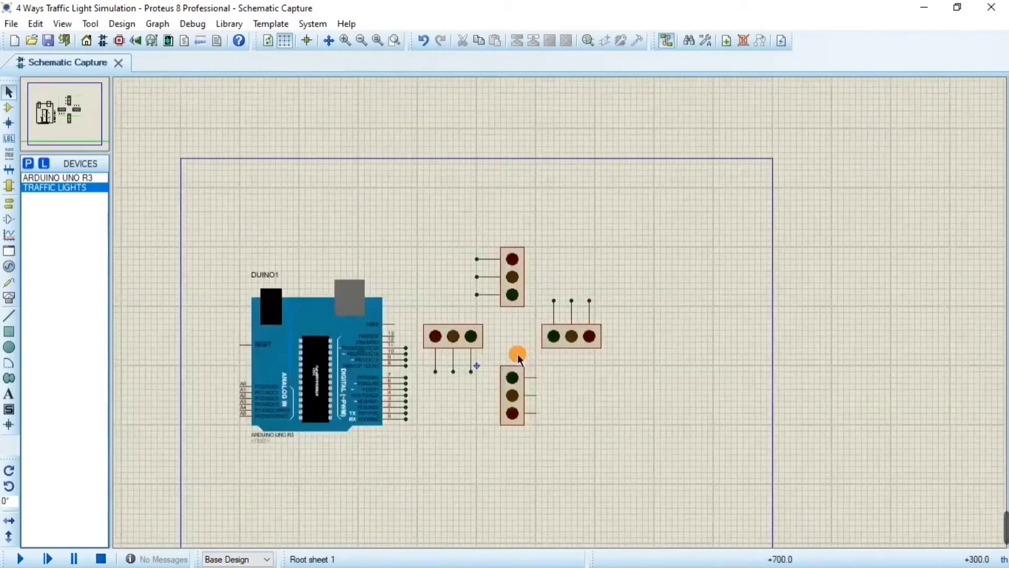
scroll(520, 348, up, 1)
scroll(579, 313, up, 1)
click(532, 299)
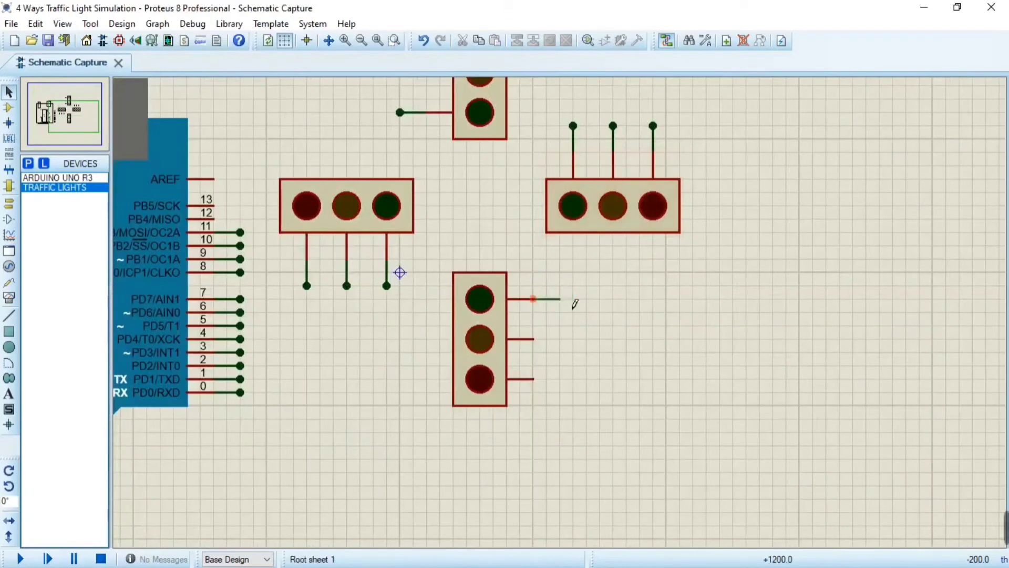
double_click(560, 299)
click(534, 339)
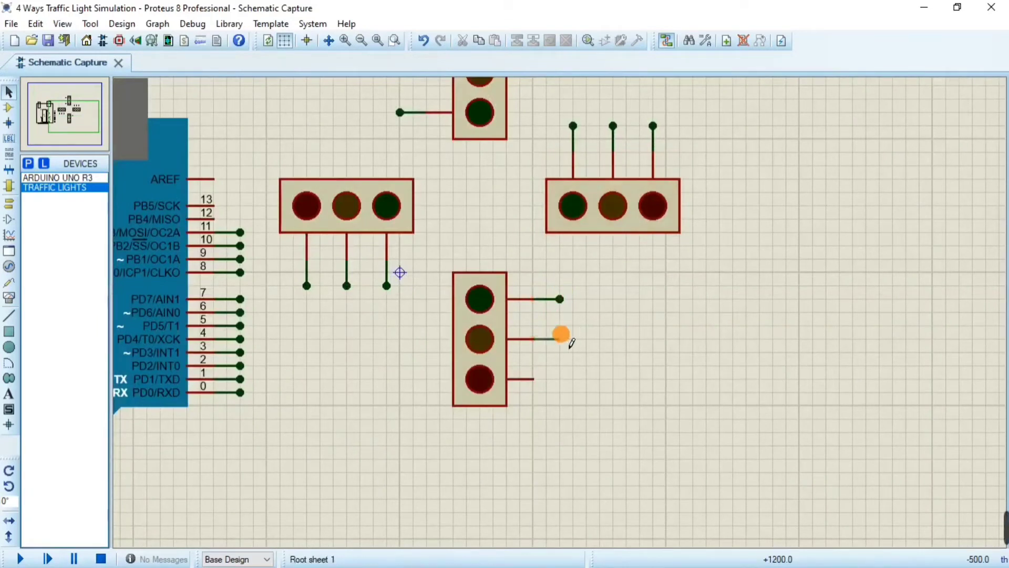
click(533, 378)
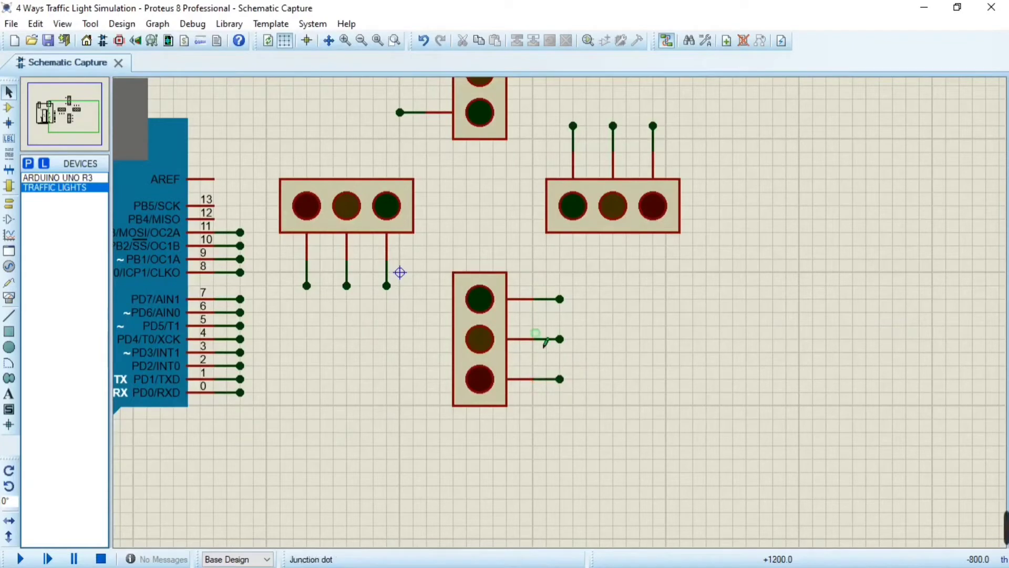
Add the wire label 0 to the stub on Arduino digital pin 0
scroll(468, 244, down, 1)
scroll(559, 313, up, 2)
scroll(543, 328, down, 1)
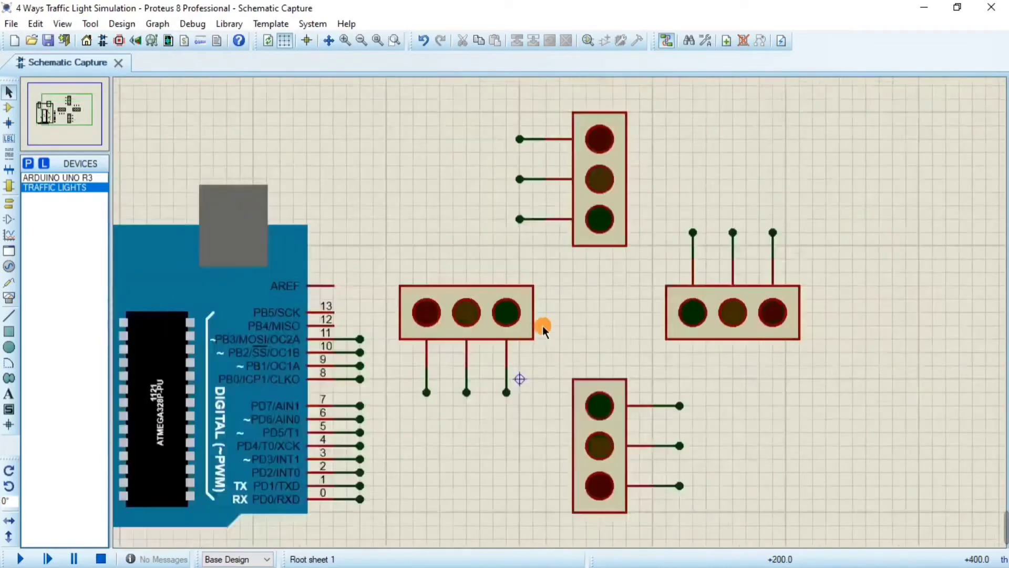
scroll(542, 326, down, 1)
scroll(523, 333, up, 1)
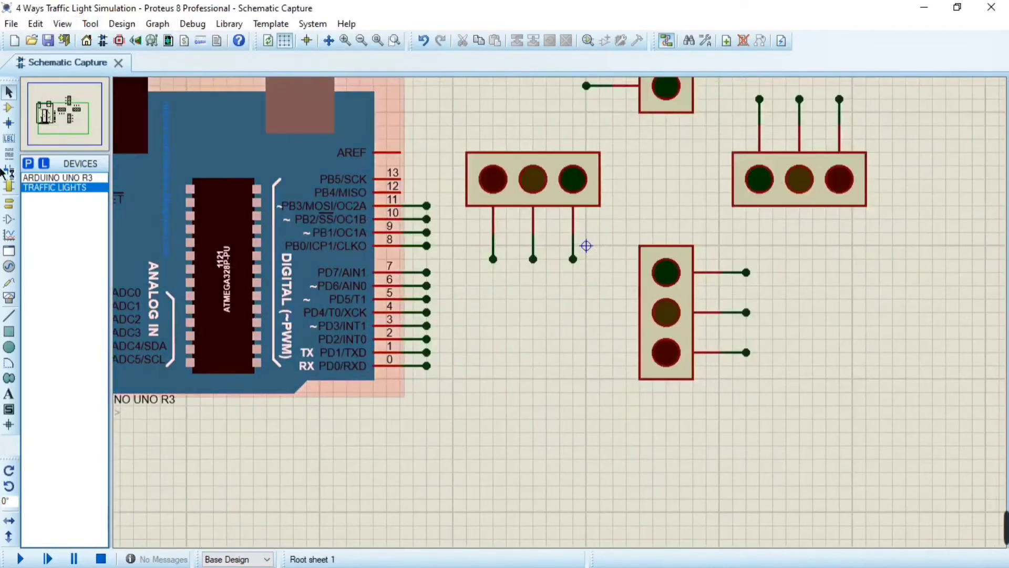
click(9, 140)
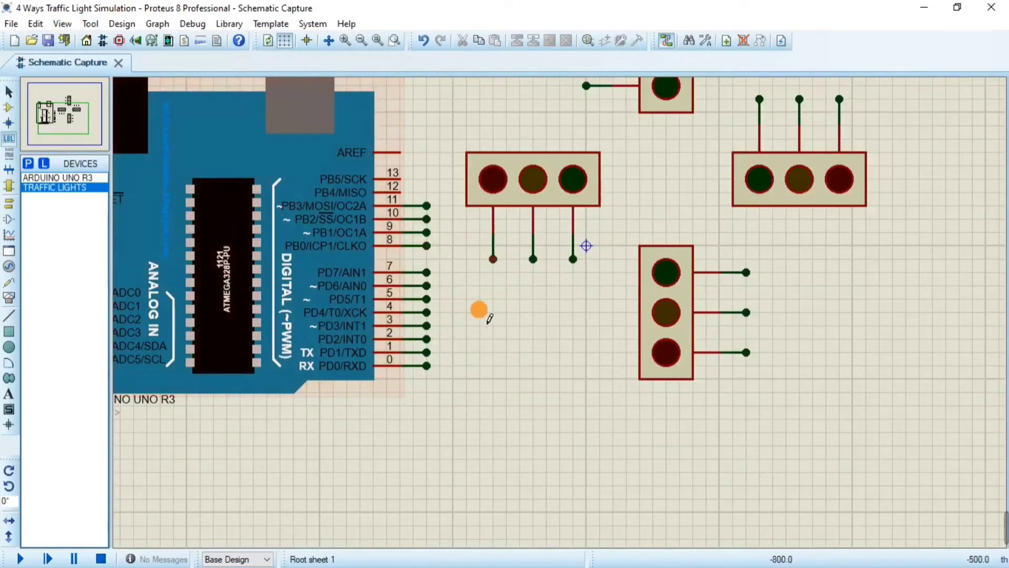
scroll(558, 313, up, 2)
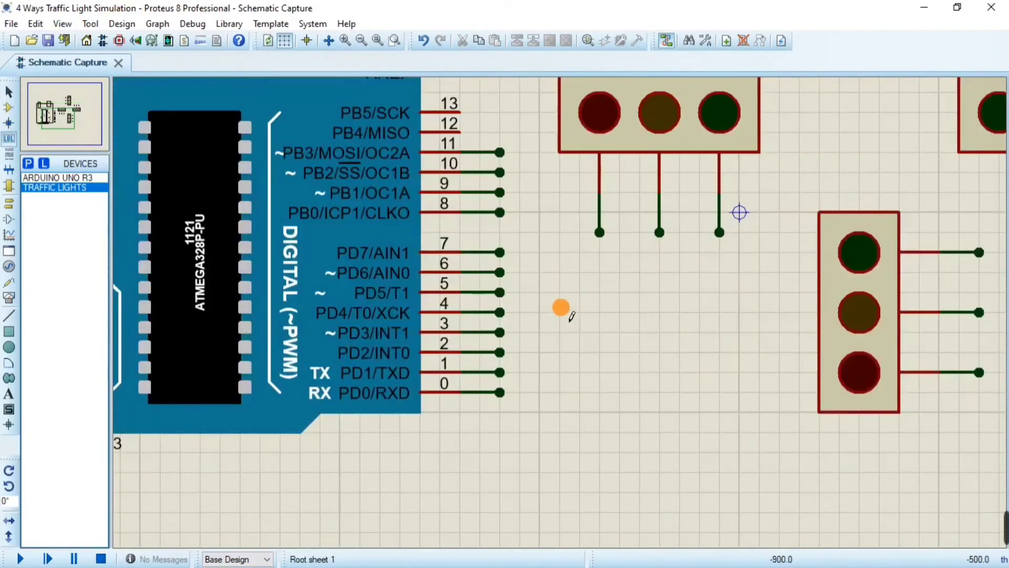
scroll(558, 313, down, 1)
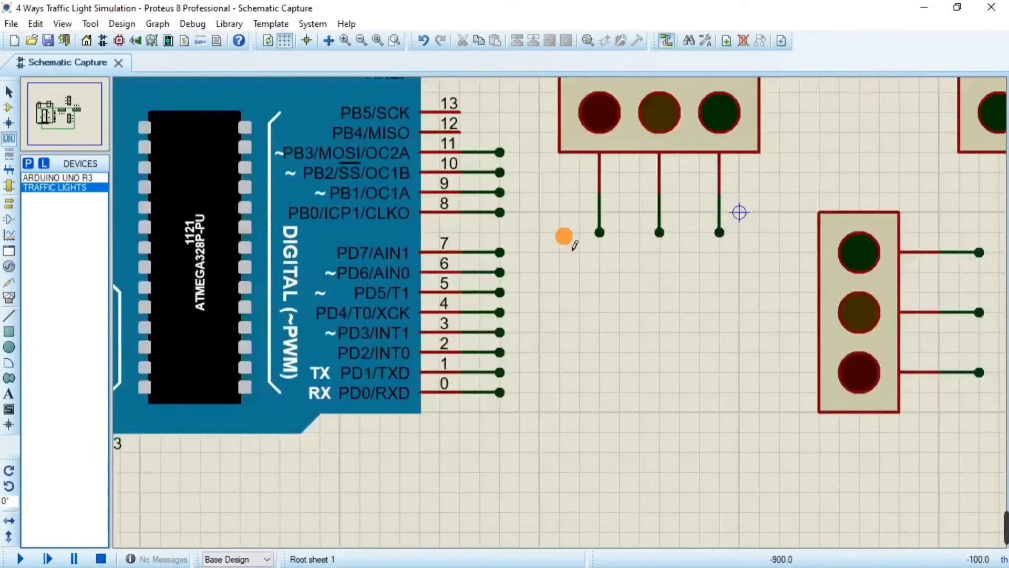
click(479, 392)
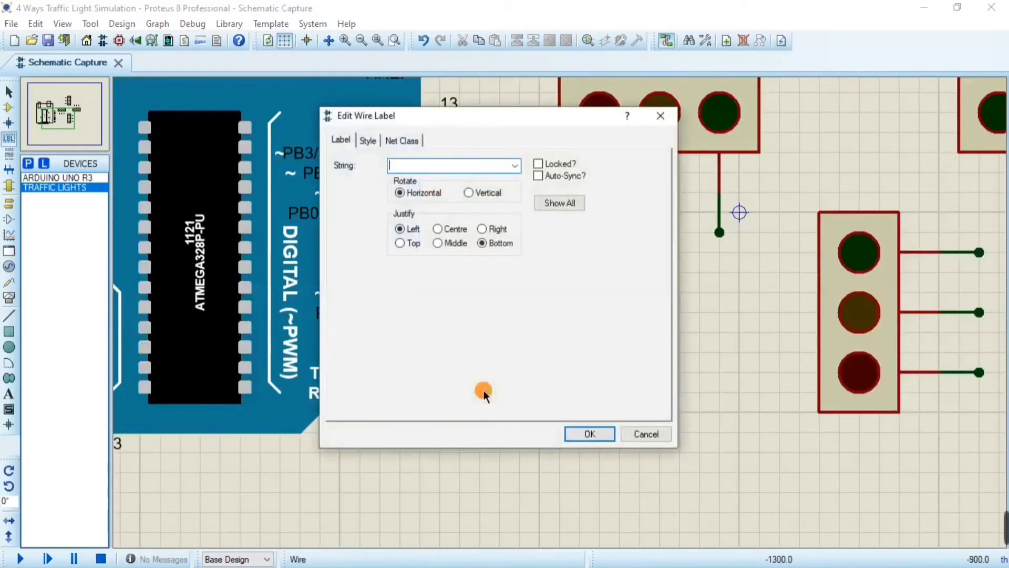
click(590, 434)
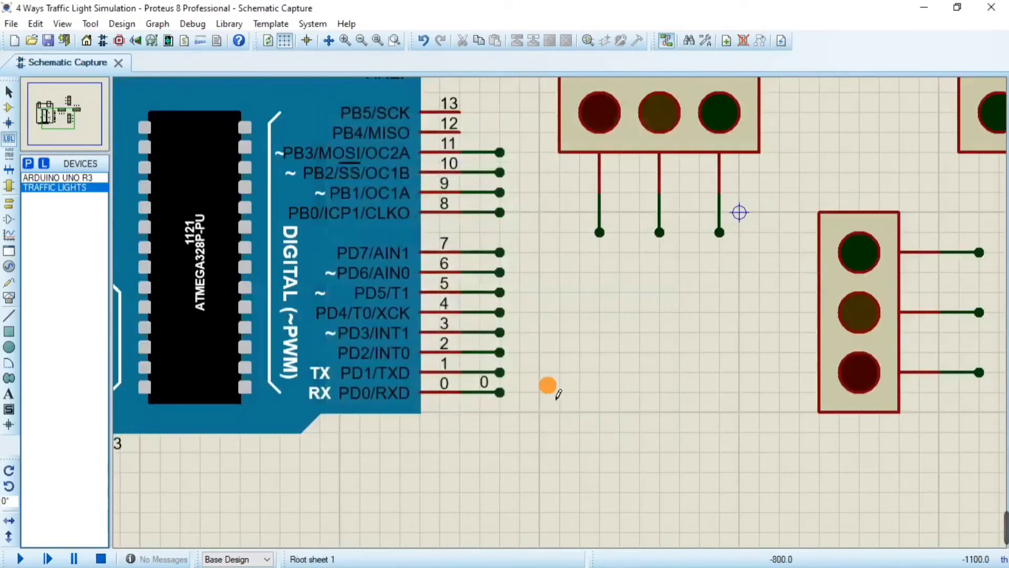
Add the wire labels 1, 2 and 3 to the stubs on Arduino digital pins 1, 2 and 3 respectively
click(479, 373)
text(1)
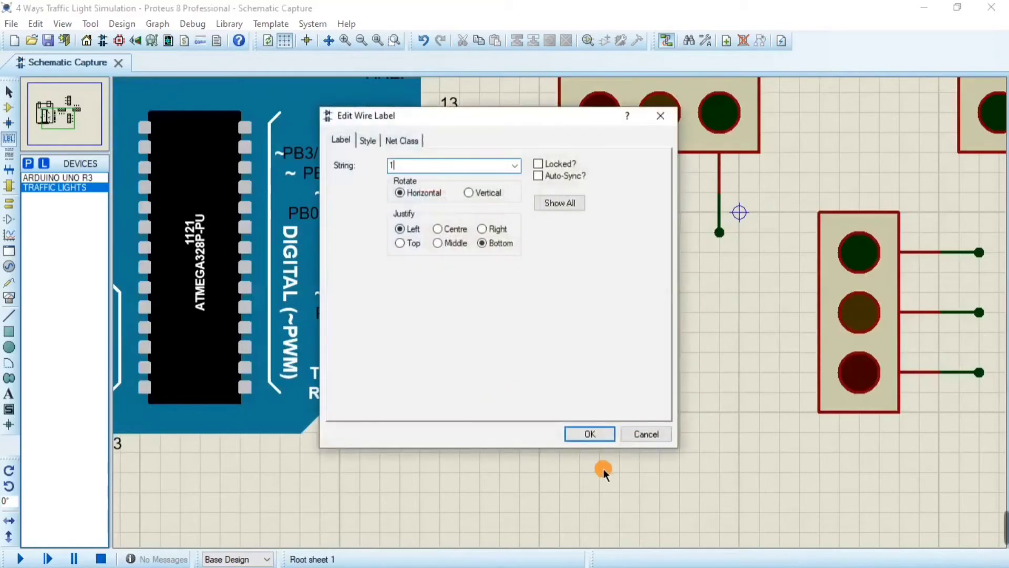
click(591, 434)
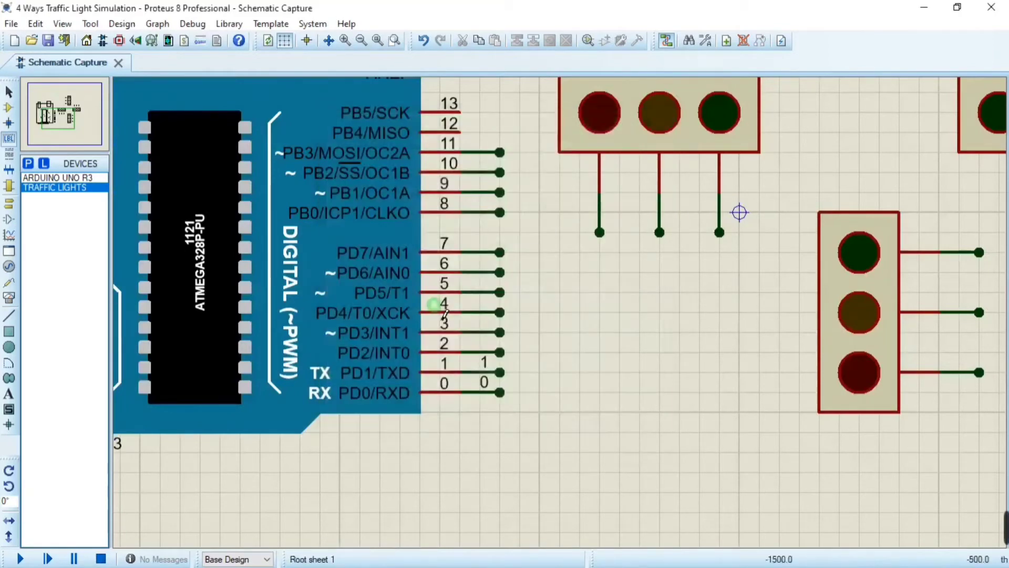
click(480, 353)
text(2)
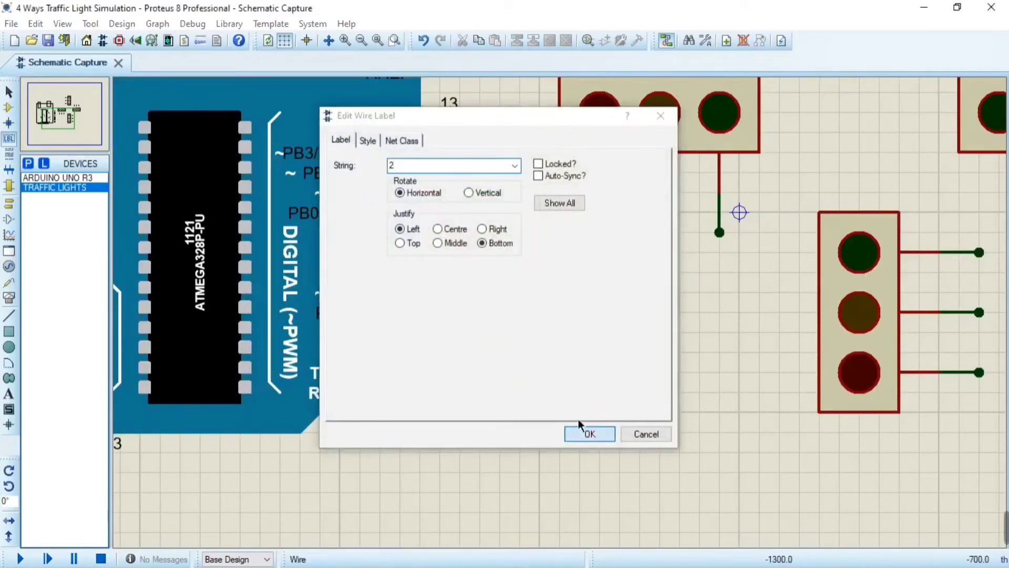
click(585, 429)
click(480, 333)
text(3)
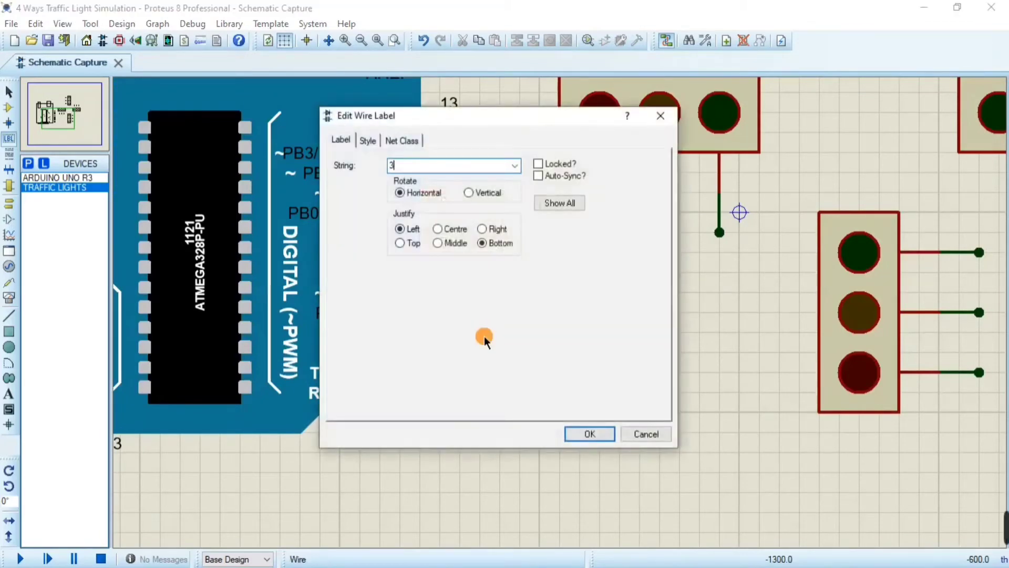
click(586, 433)
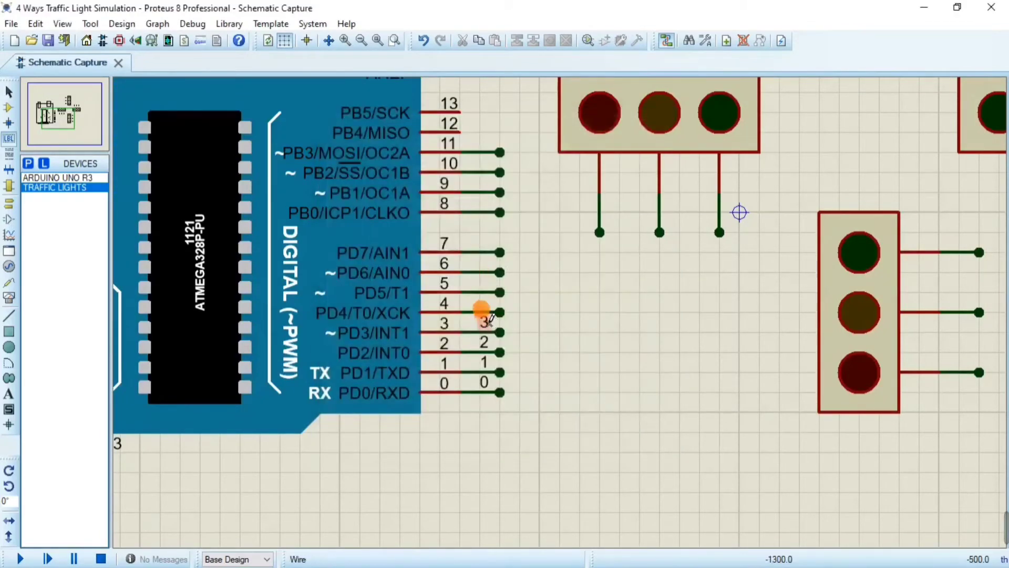
Add the wire labels 4, 5, 6 and 7 to the stubs on the Arduino digital pins with the matching numbers
click(480, 312)
text(4)
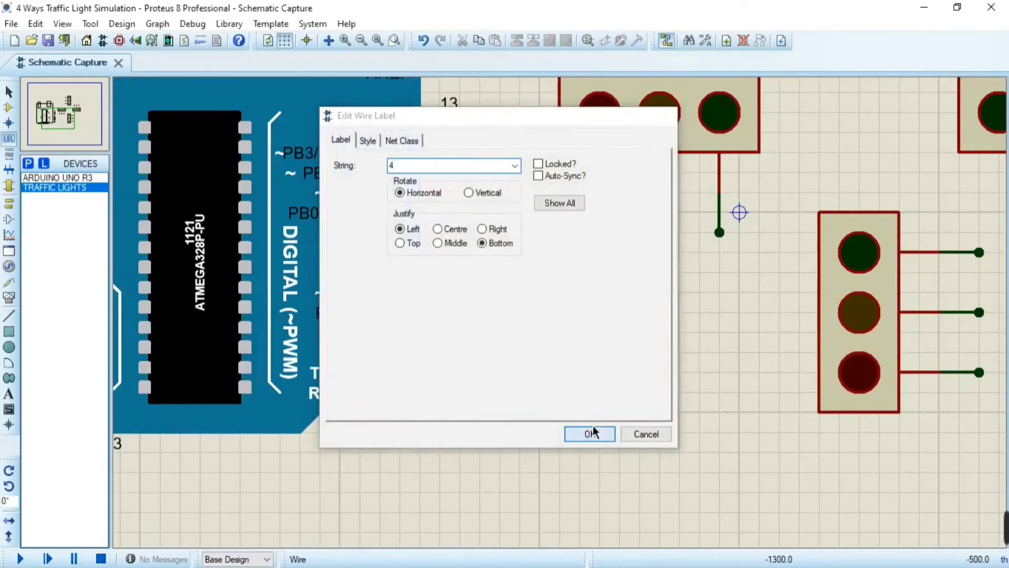
click(587, 432)
click(482, 293)
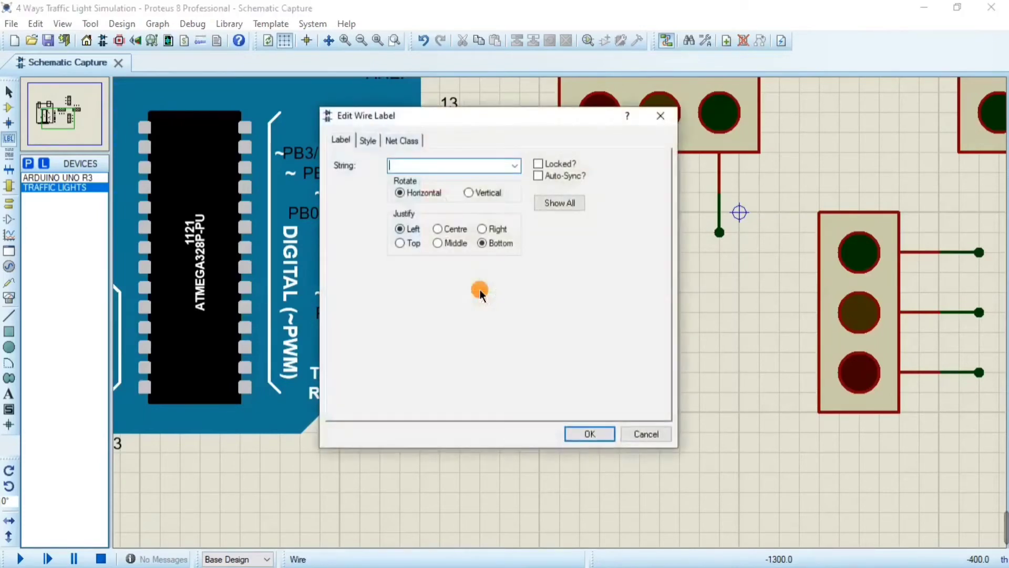
click(567, 427)
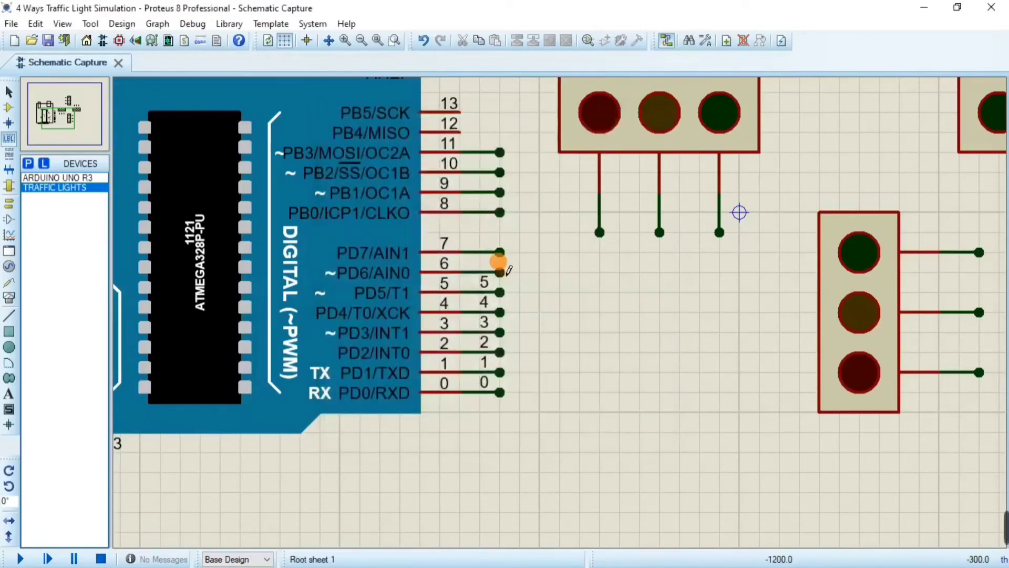
click(480, 272)
text(6)
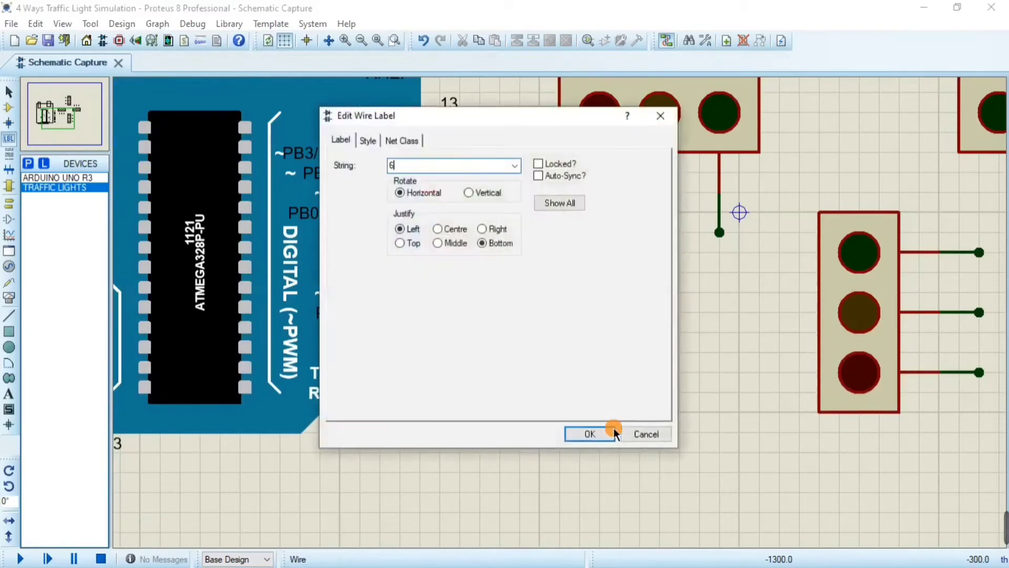
click(595, 432)
click(480, 252)
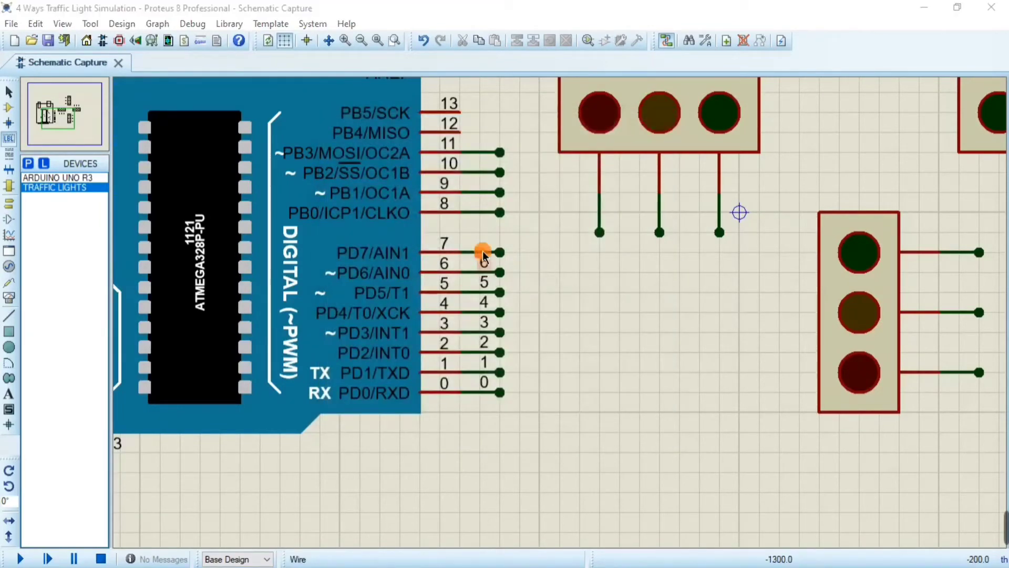
text(7)
click(591, 434)
Add the wire labels 8 and 9 to the stubs on Arduino digital pins 8 and 9 respectively
scroll(523, 194, down, 3)
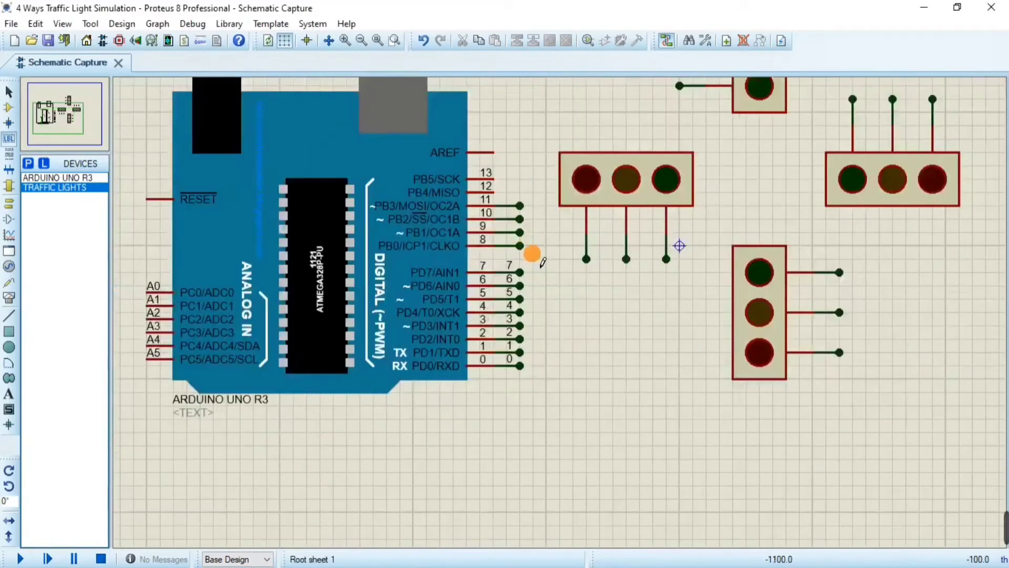
scroll(549, 284, up, 3)
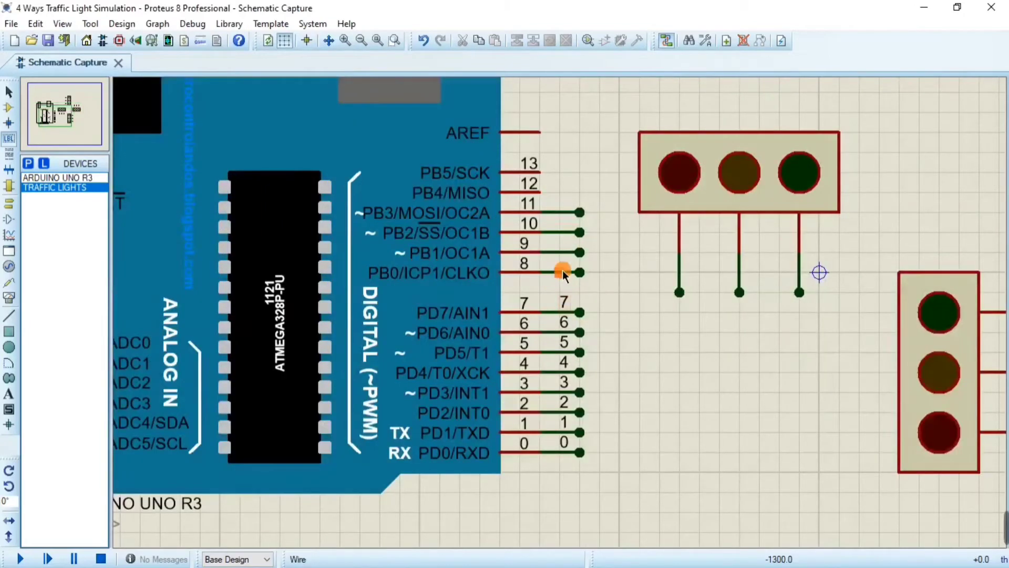
click(562, 274)
text(8)
click(590, 433)
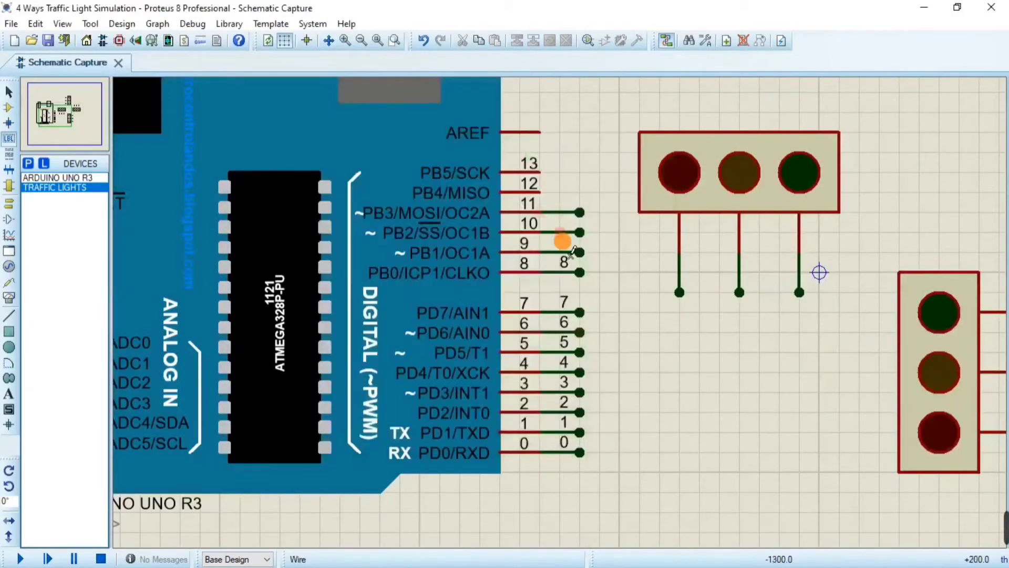
text(9)
click(627, 364)
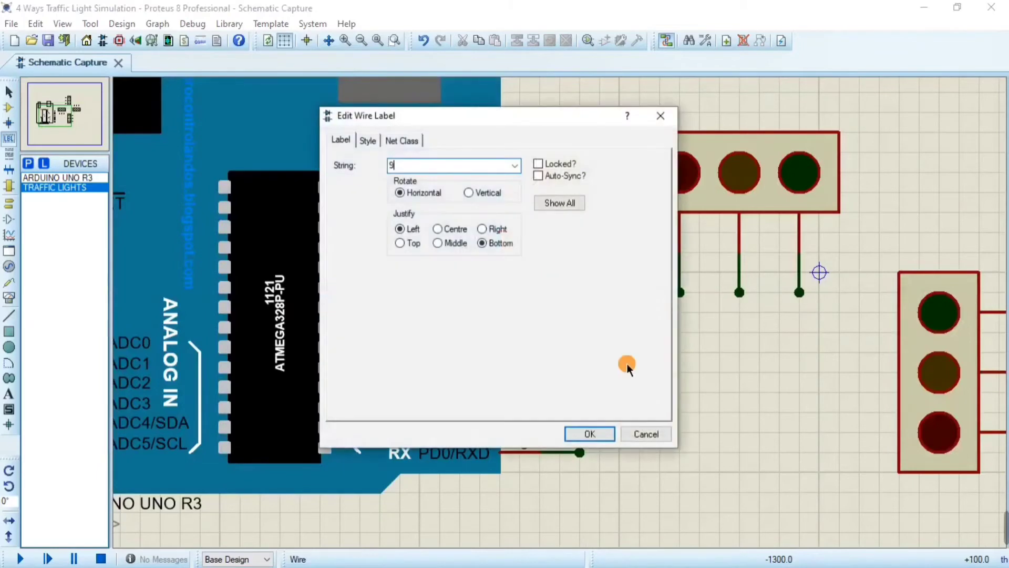
click(589, 432)
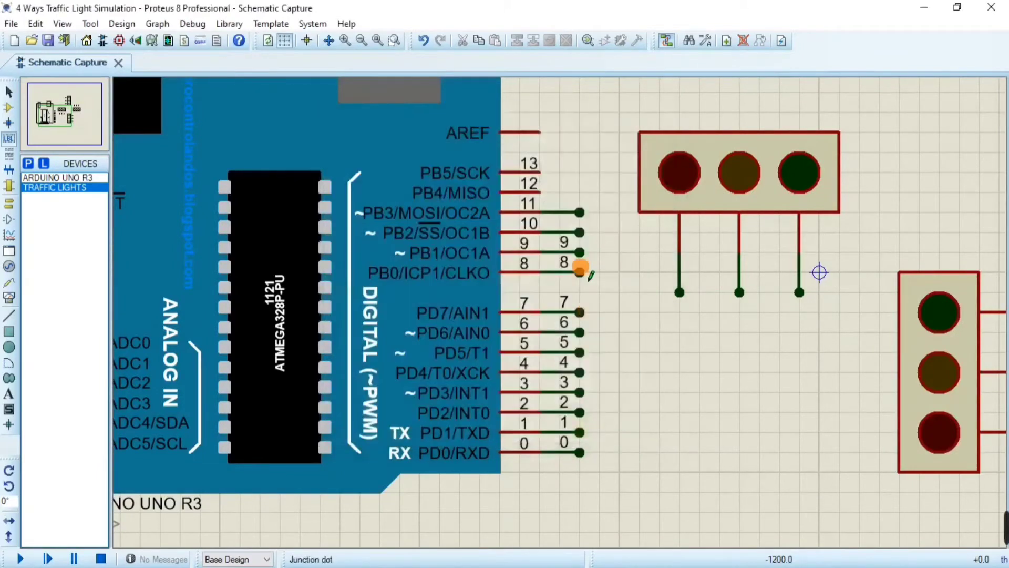
click(578, 232)
click(565, 243)
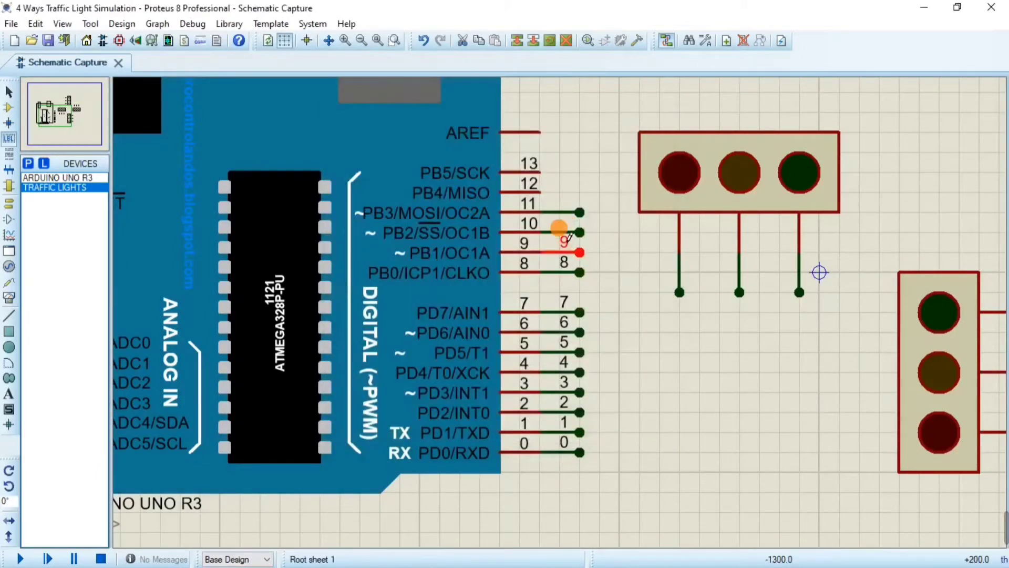
double_click(571, 263)
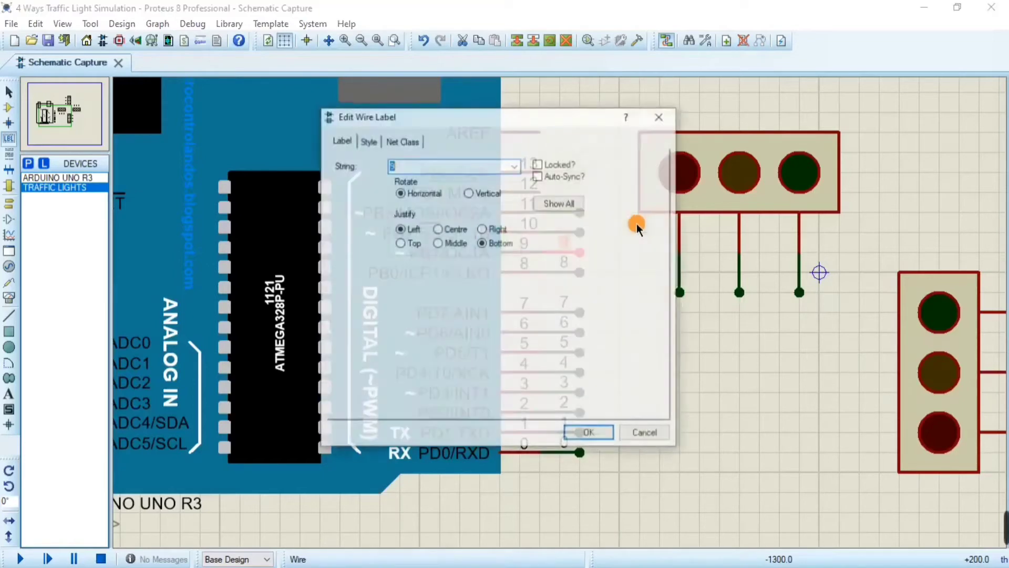
click(660, 115)
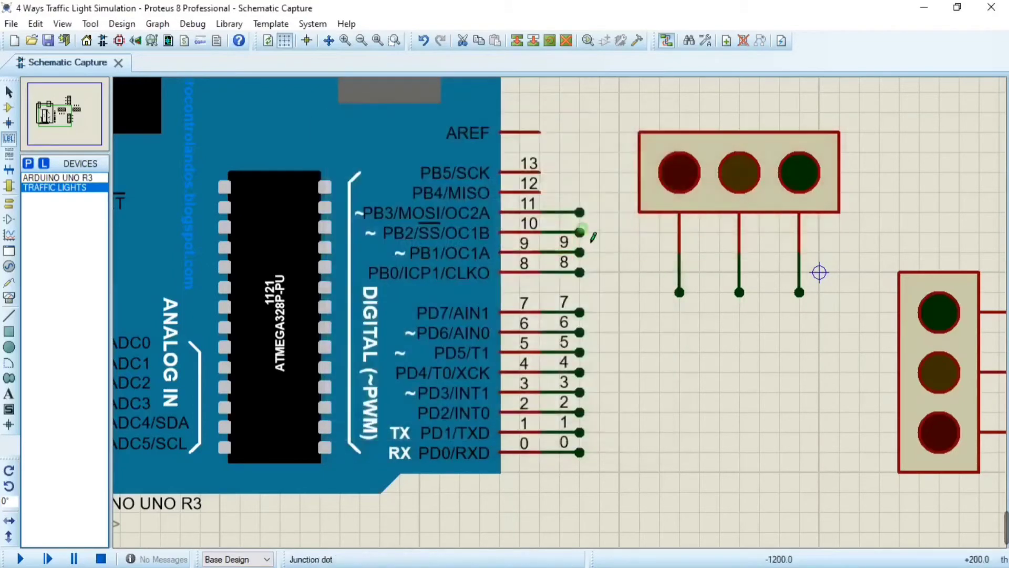
Add the wire labels 10 and 11 to the stubs on Arduino digital pins 10 and 11 respectively
click(563, 227)
text(10)
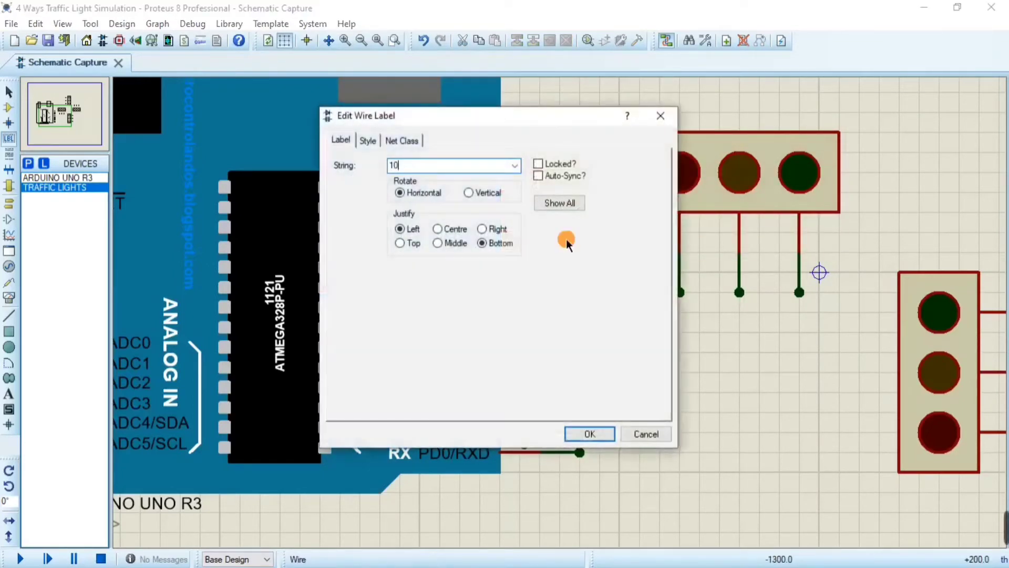
click(594, 436)
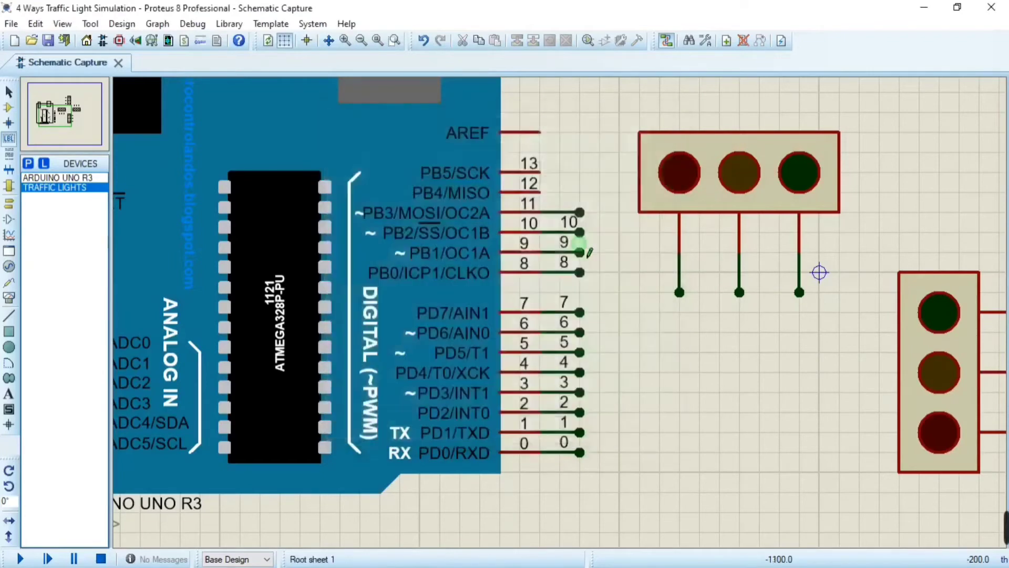
click(559, 212)
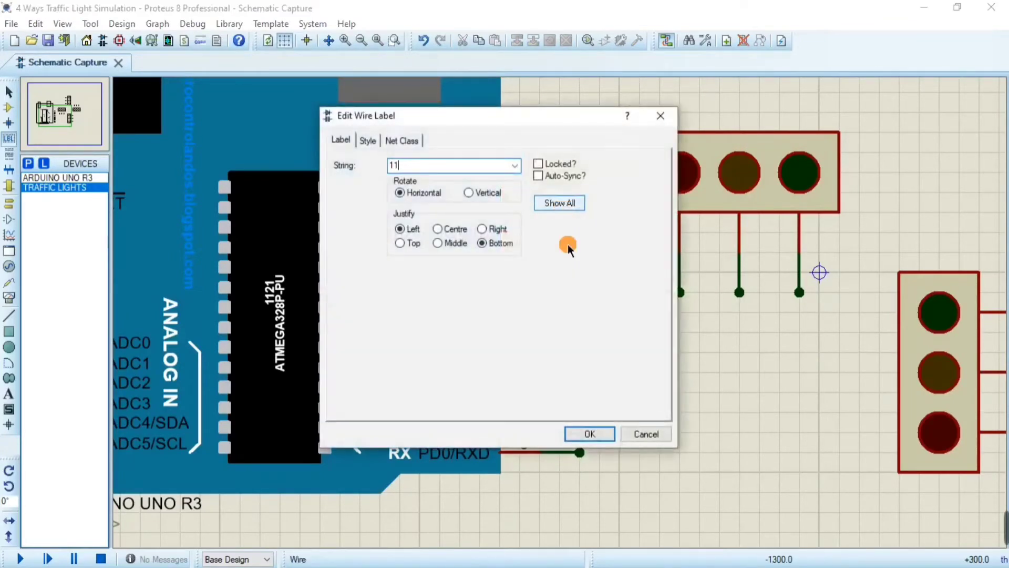
click(596, 434)
Label the western traffic light's green, yellow and red stubs 0, 1 and 2 respectively
scroll(693, 276, down, 2)
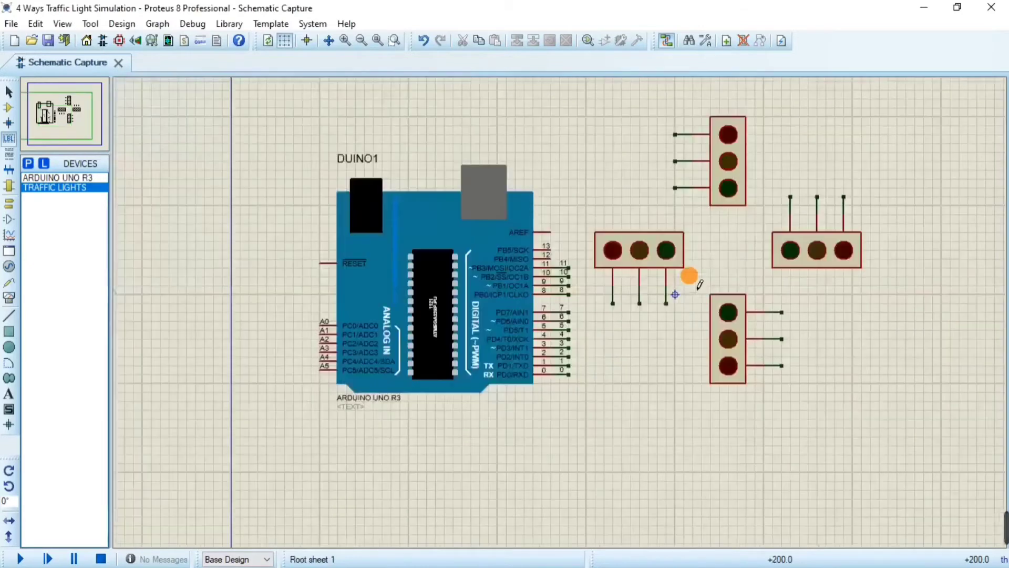
scroll(748, 243, up, 1)
scroll(453, 393, up, 1)
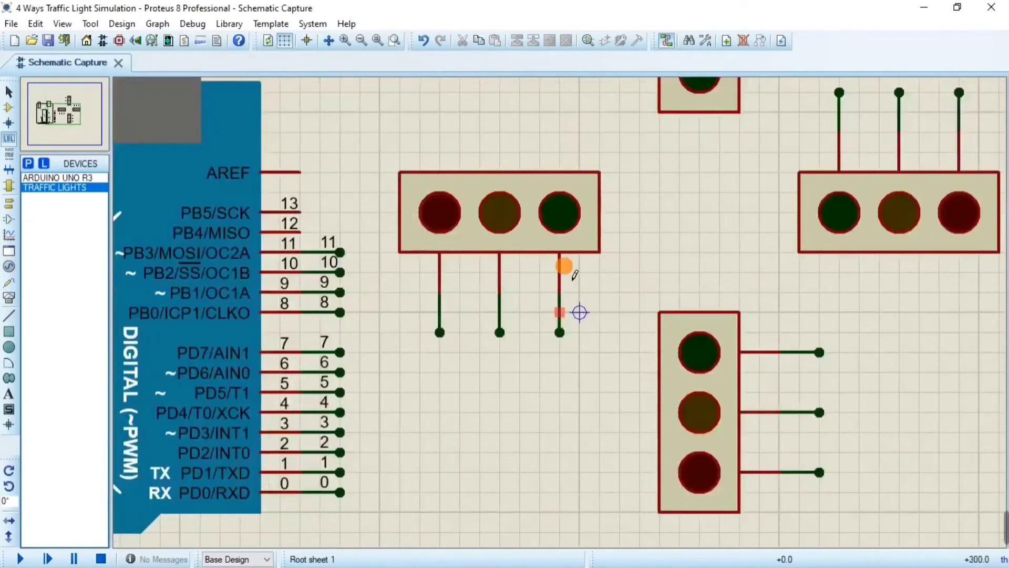
click(580, 313)
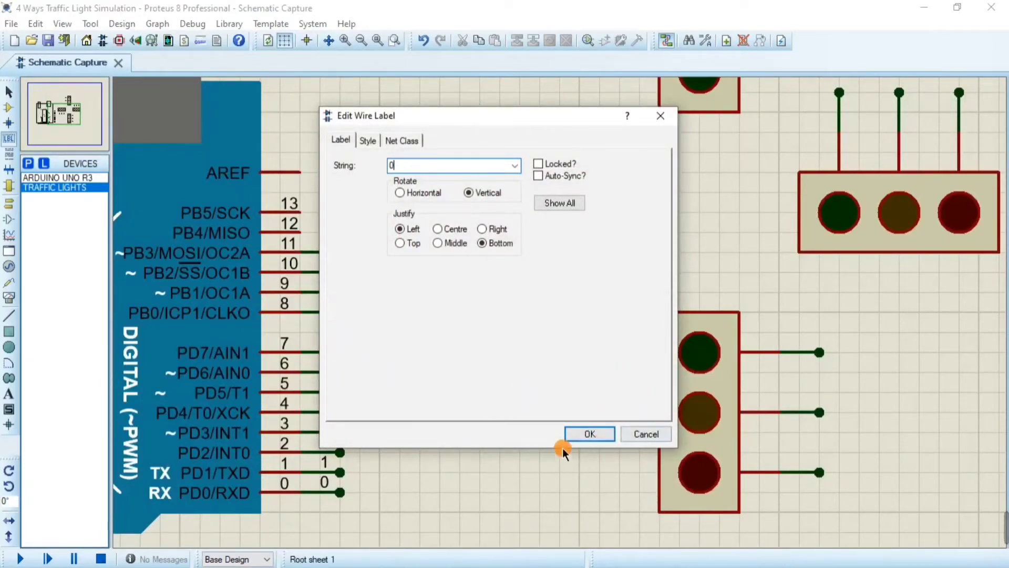
click(580, 434)
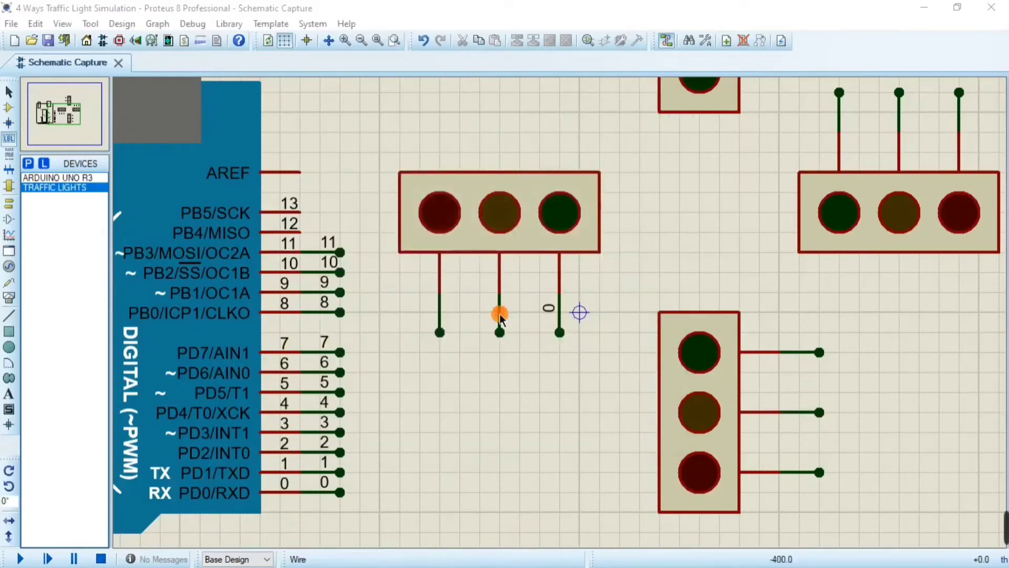
click(500, 314)
text(1)
click(586, 433)
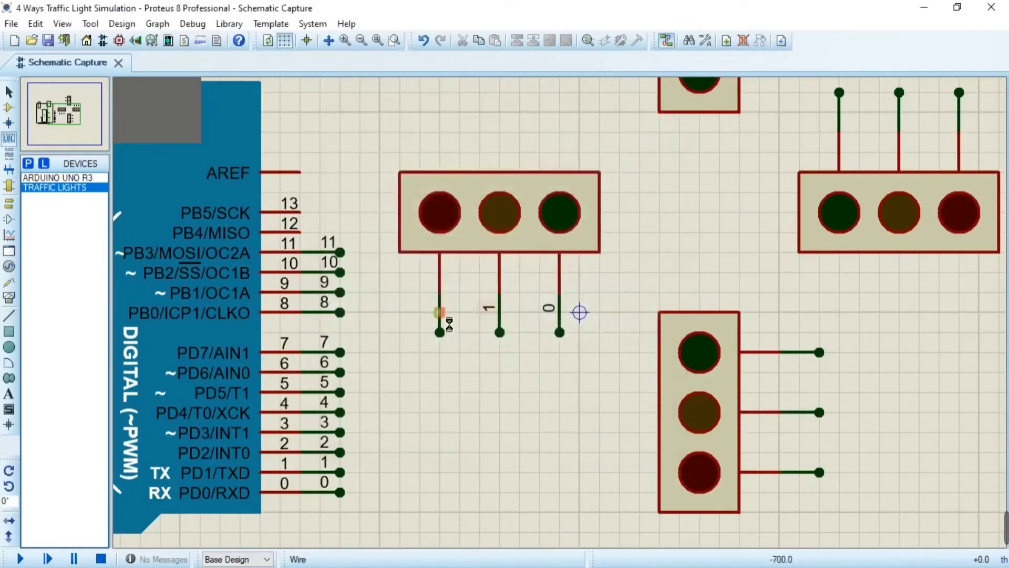
text(2)
click(598, 430)
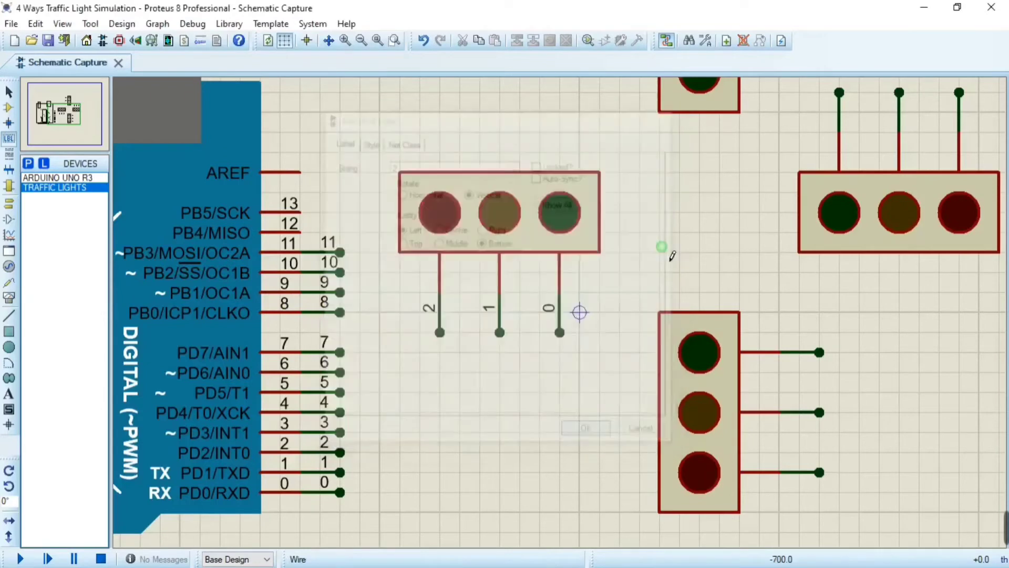
Label the northern traffic light's green, yellow and red stubs 3, 4 and 5 respectively
scroll(608, 238, down, 3)
scroll(520, 312, up, 3)
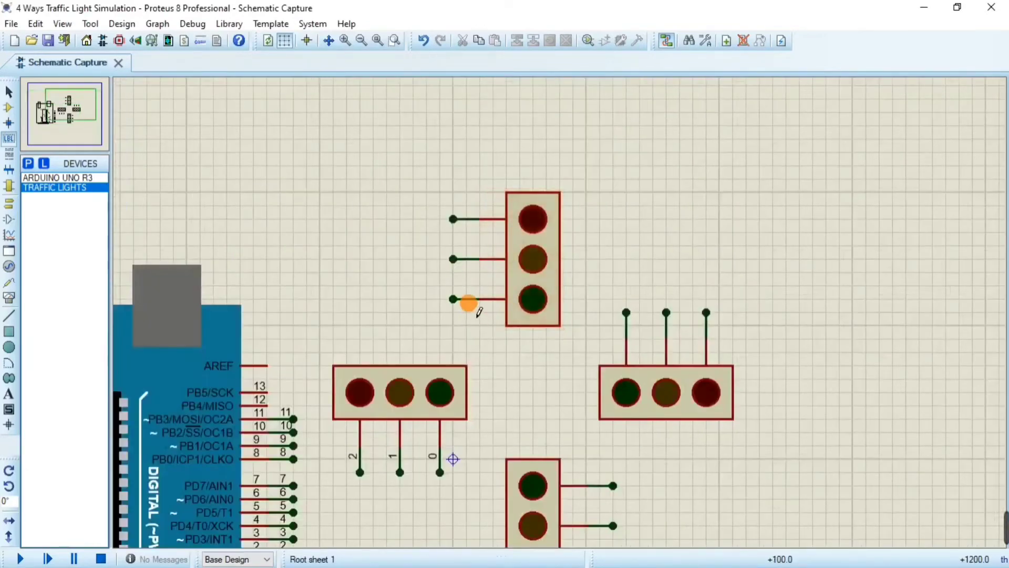
click(466, 304)
click(468, 296)
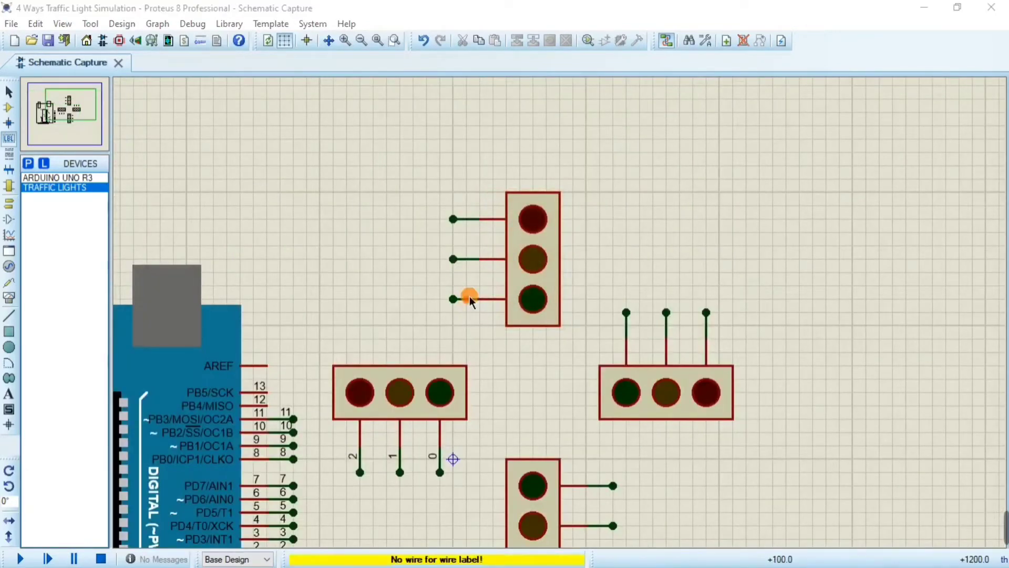
text(3)
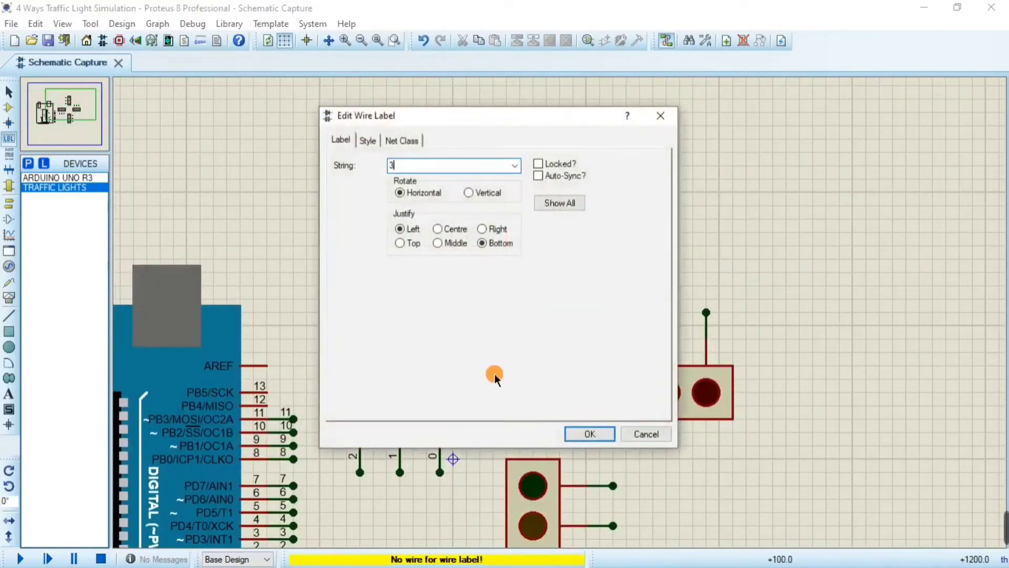
click(599, 434)
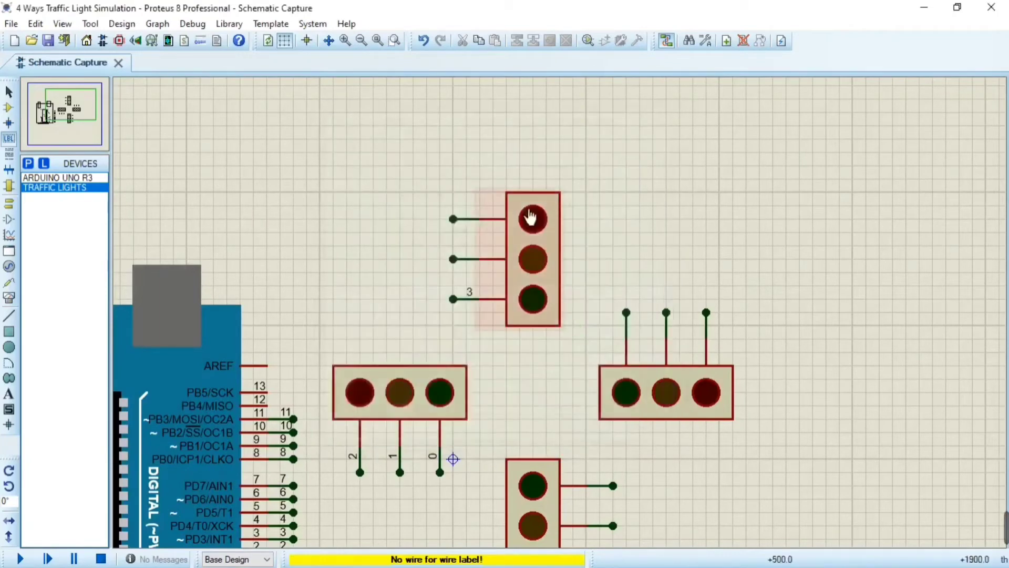
click(466, 265)
text(4)
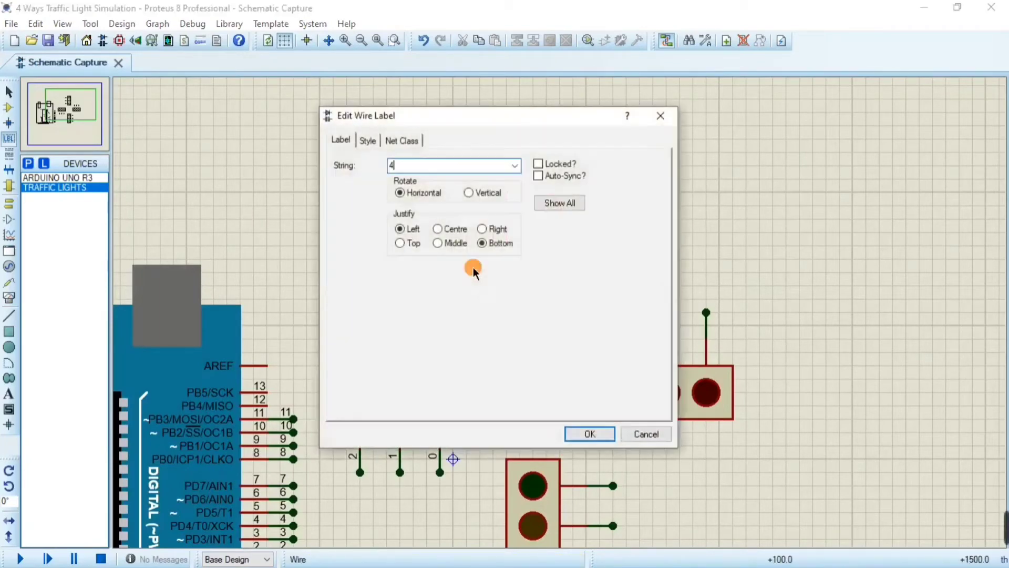
click(593, 435)
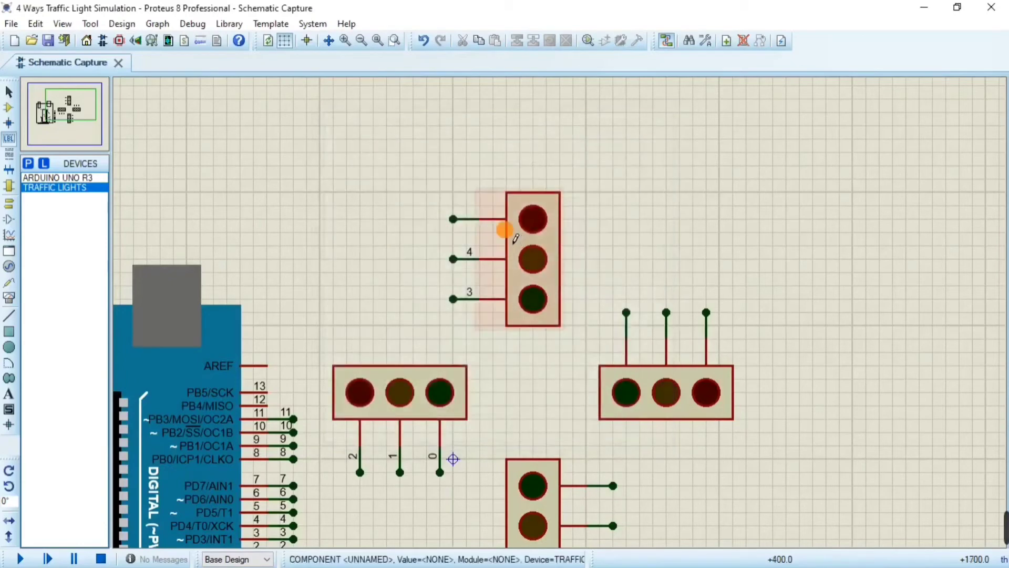
click(466, 219)
text(5)
click(589, 433)
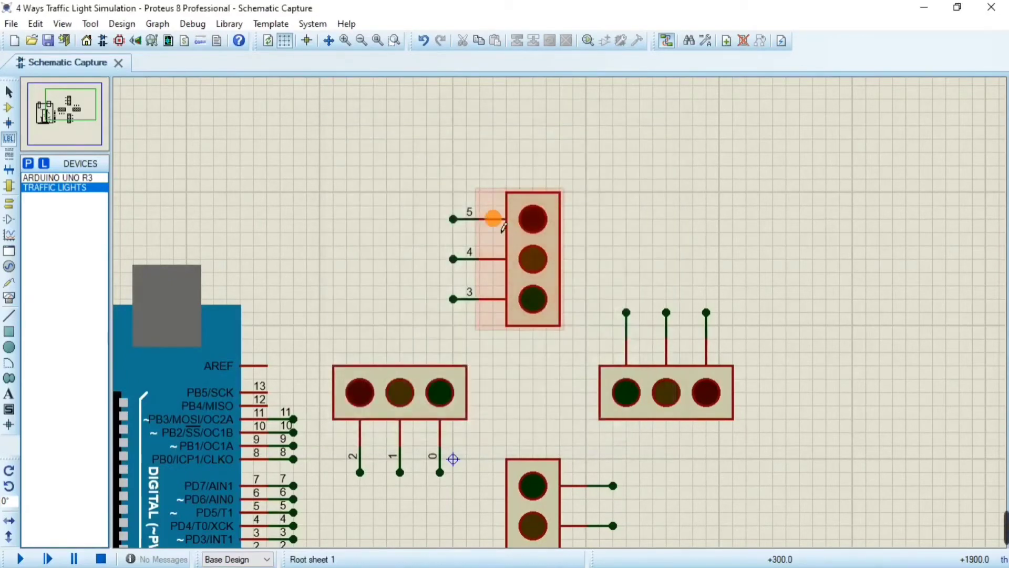
Add the wire label 6 to the green pin's stub on the eastern traffic light
click(666, 348)
text(6)
click(614, 432)
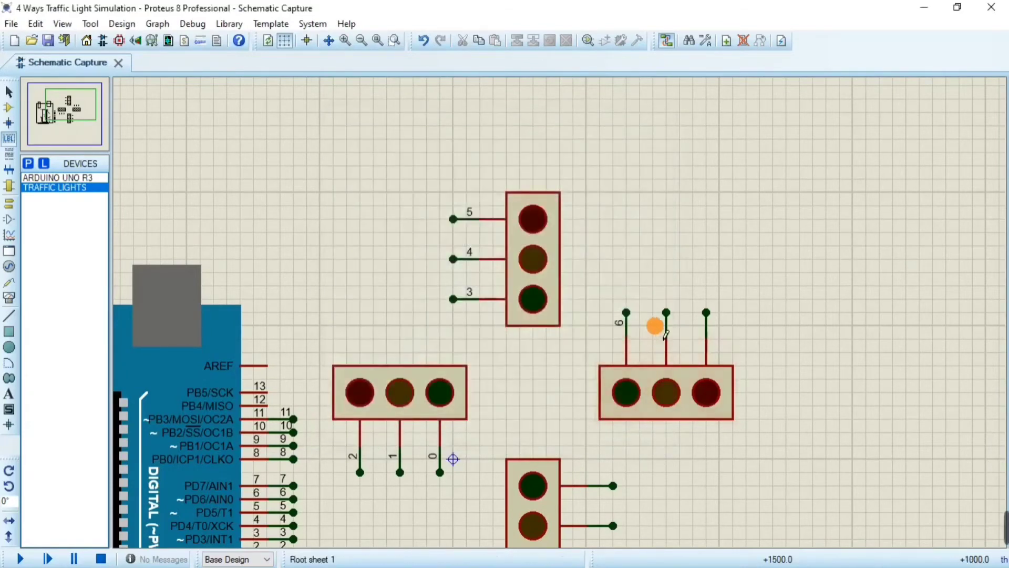
Label the eastern traffic light's yellow and red stubs 7 and 8 respectively
click(677, 335)
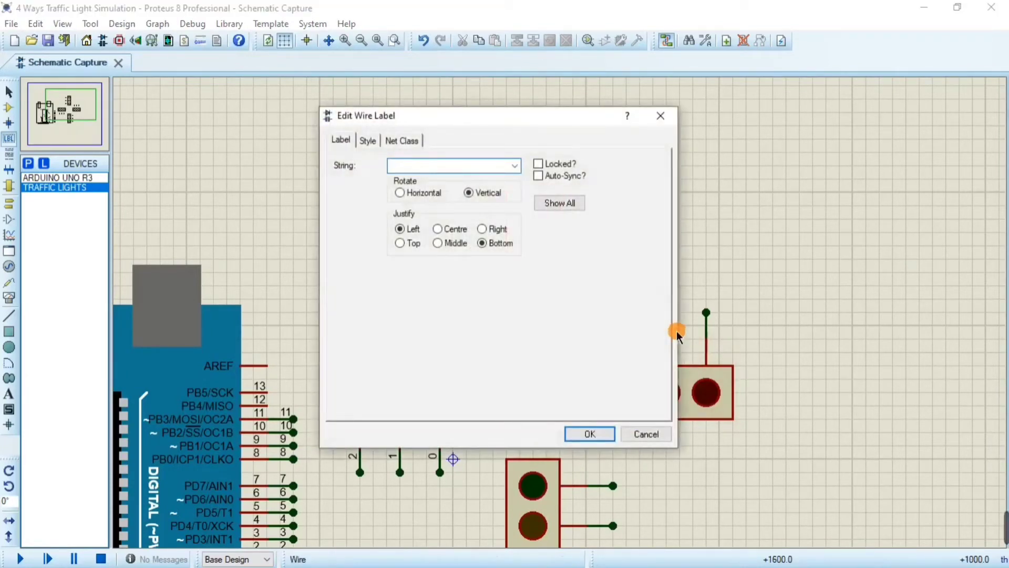
text(7)
click(599, 435)
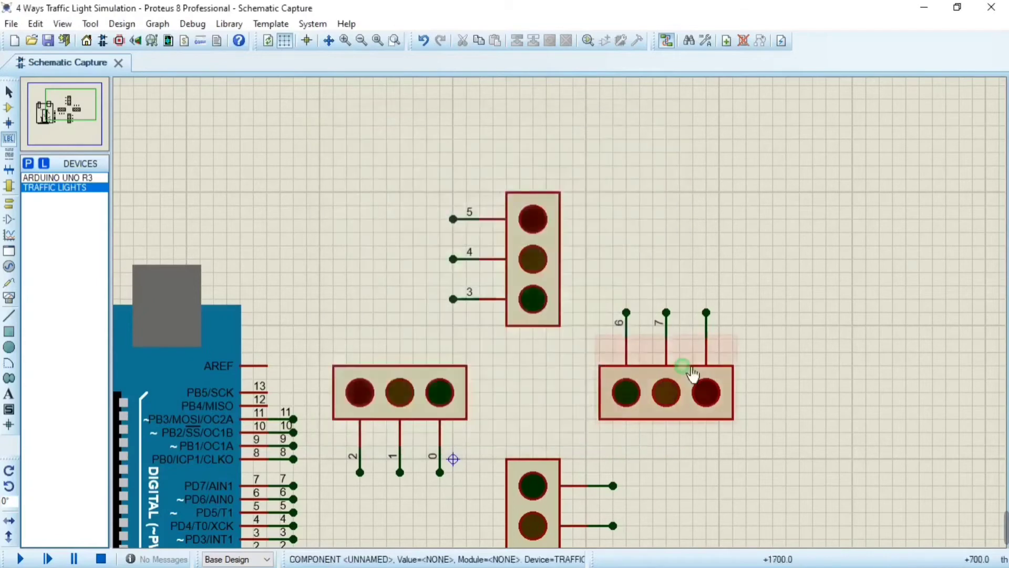
click(710, 347)
text(8)
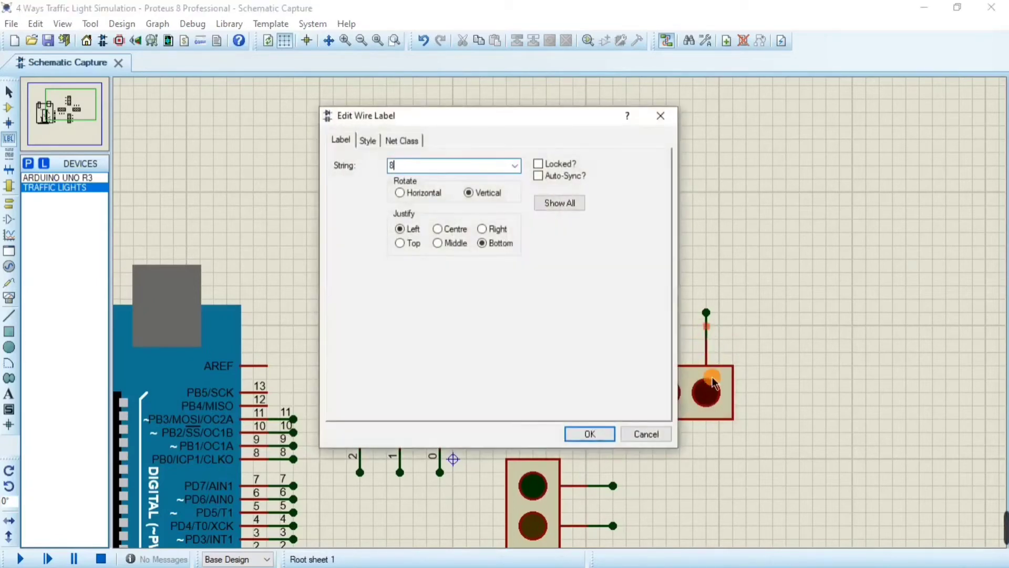
click(585, 427)
Label the southern traffic light's green, yellow and red stubs 9, 10 and 11 respectively
scroll(570, 436, down, 1)
scroll(563, 309, down, 1)
scroll(564, 313, up, 2)
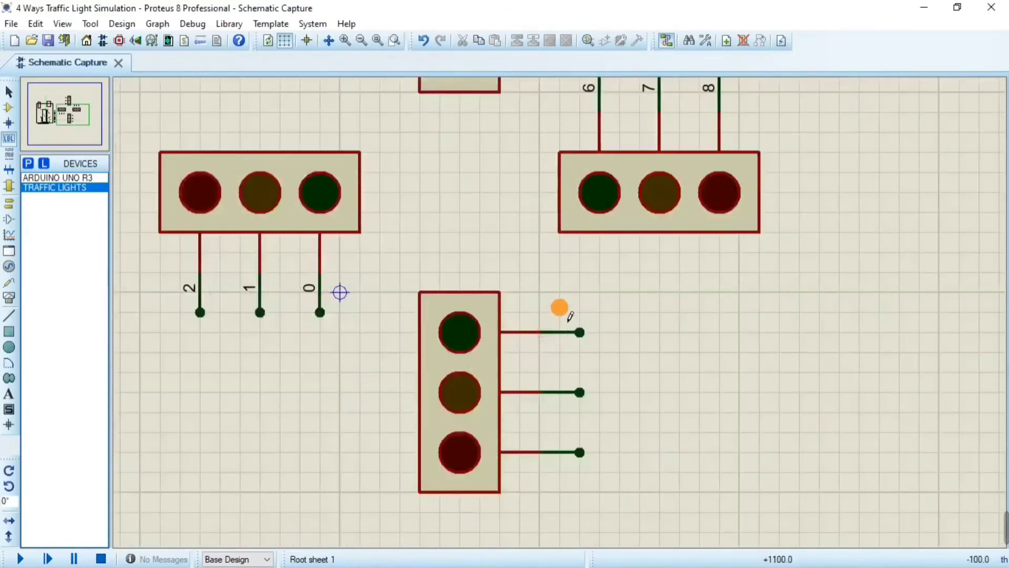
click(560, 344)
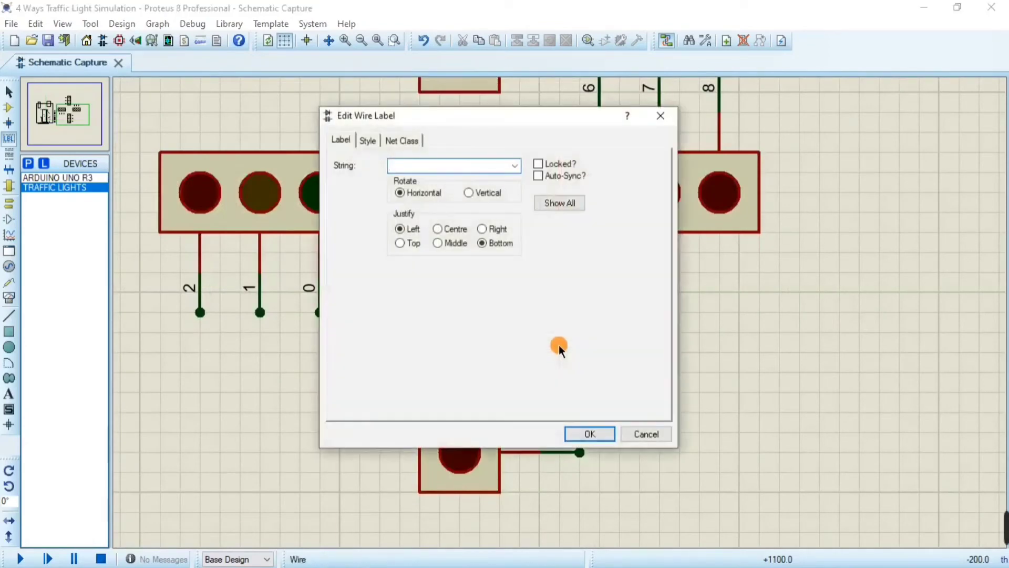
click(584, 430)
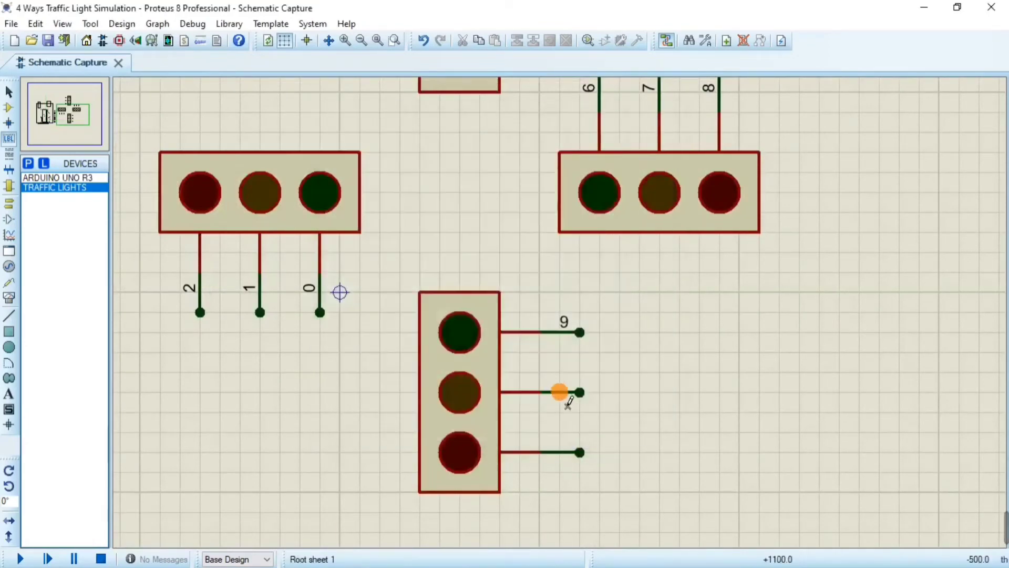
text(10)
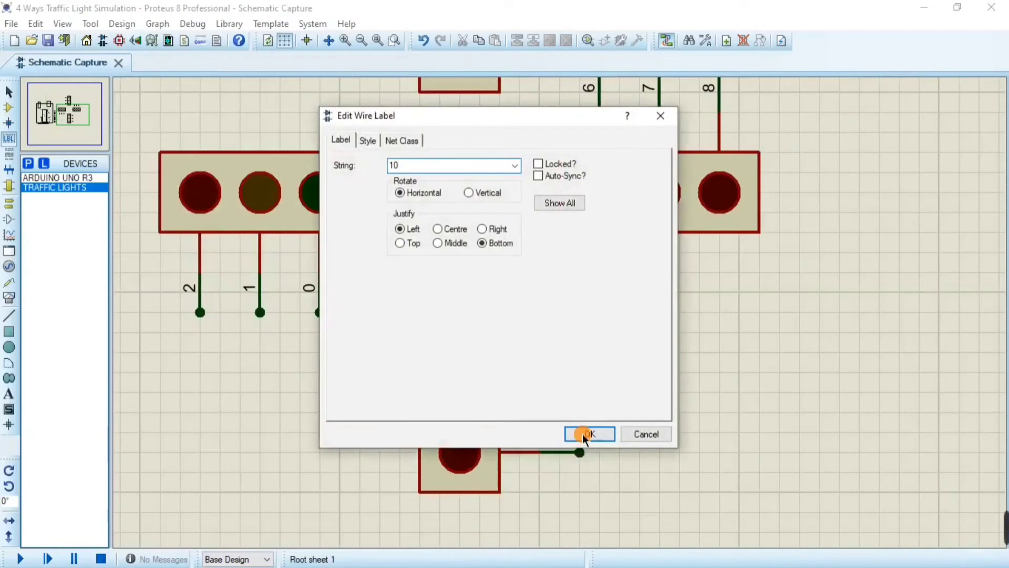
click(583, 434)
click(560, 450)
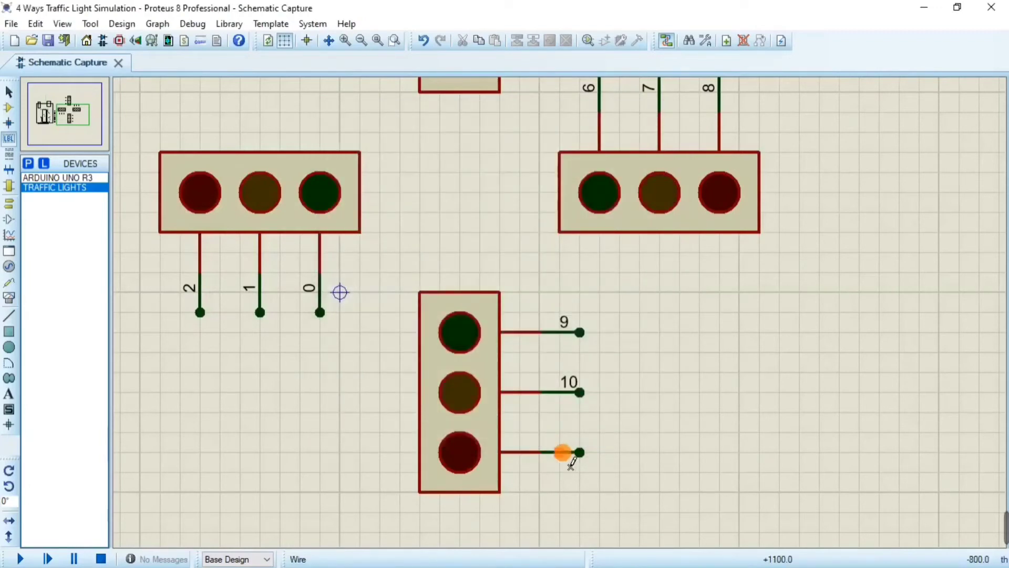
text(11)
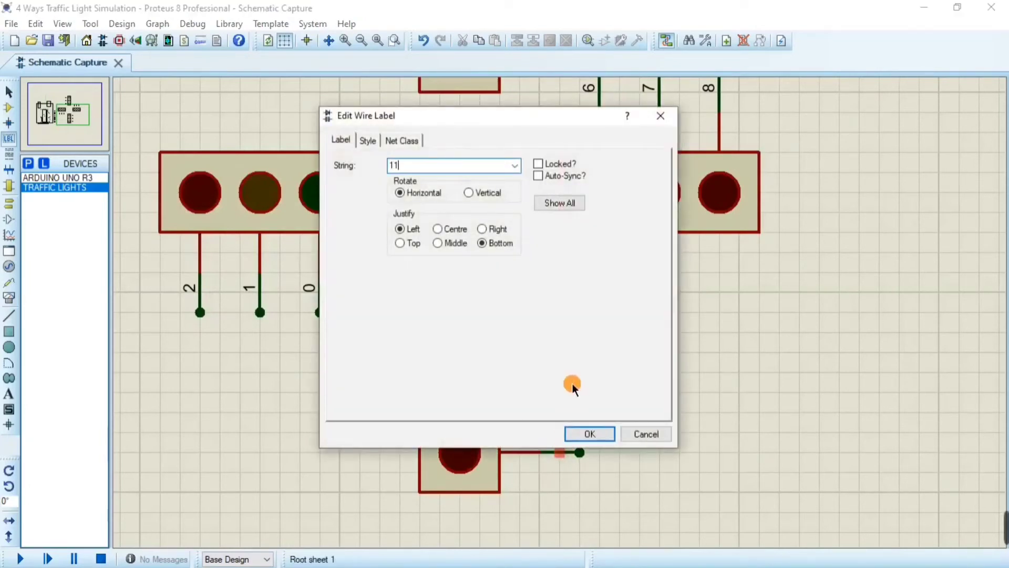
click(583, 433)
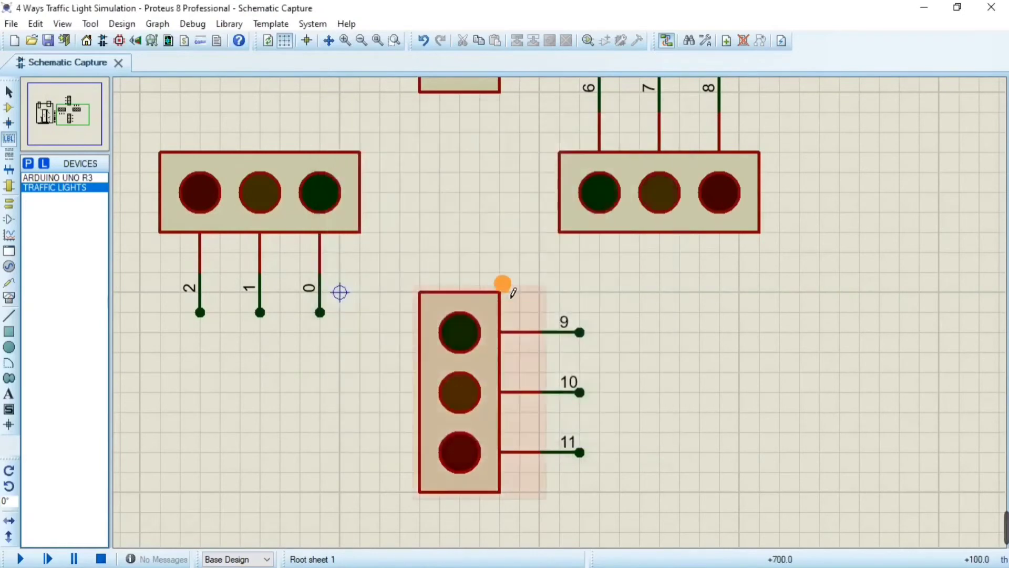
scroll(502, 286, down, 2)
scroll(570, 320, up, 1)
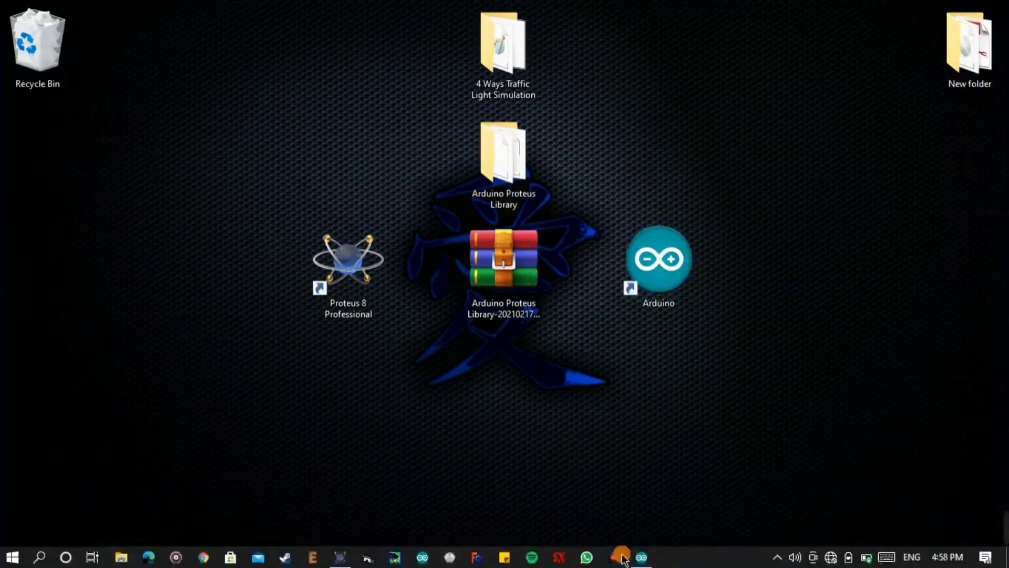
Switch to the Arduino IDE and review the pin variable declarations at the start of the 4_Ways_Traffic_Light sketch
click(653, 556)
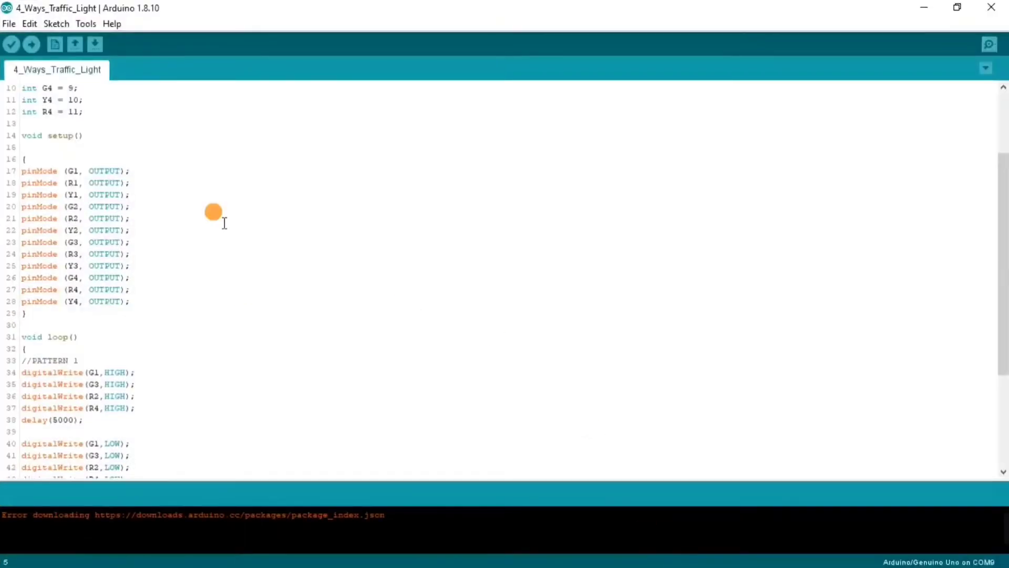
scroll(223, 221, up, 3)
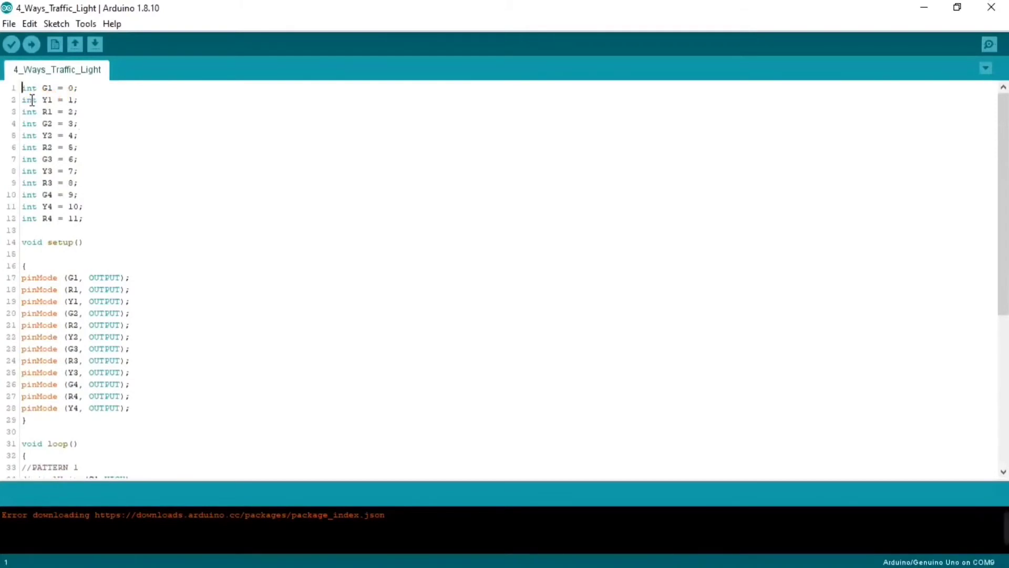
drag(23, 88, 143, 500)
click(186, 134)
scroll(142, 144, up, 7)
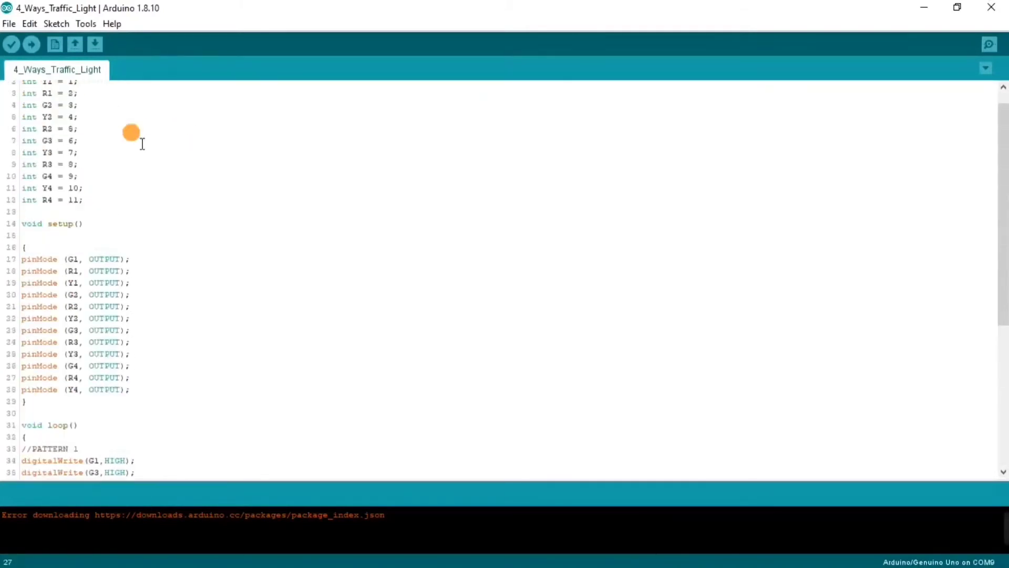
scroll(126, 152, up, 1)
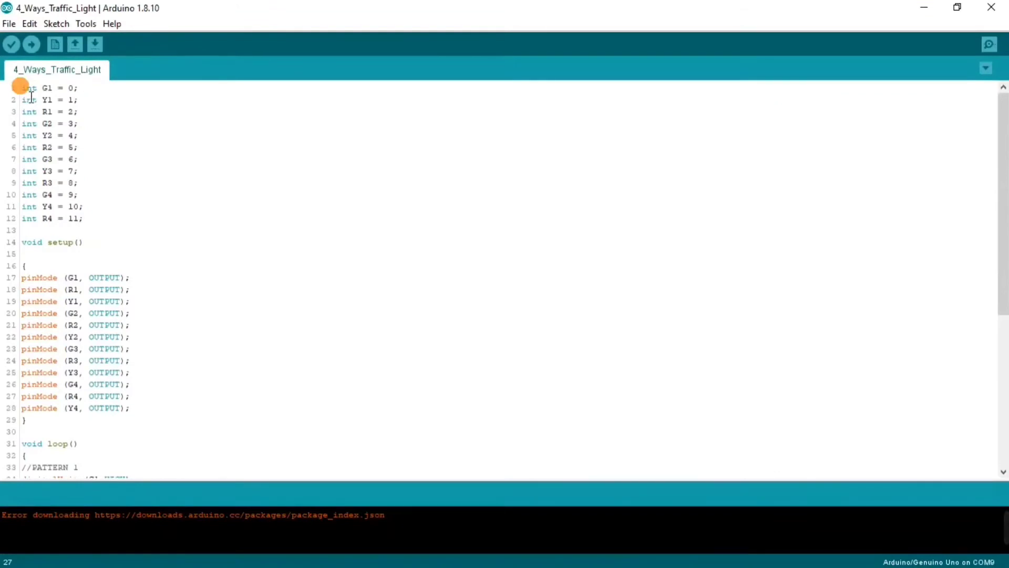
drag(30, 97, 114, 227)
click(37, 99)
Arrange the Arduino IDE and Proteus windows side by side on the screen
drag(257, 11, 1007, 195)
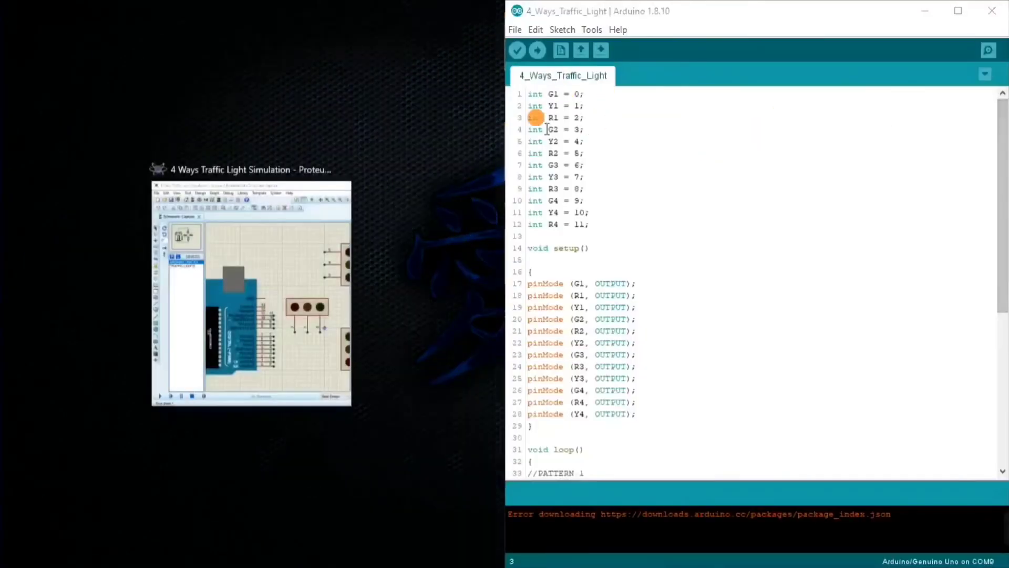
click(274, 232)
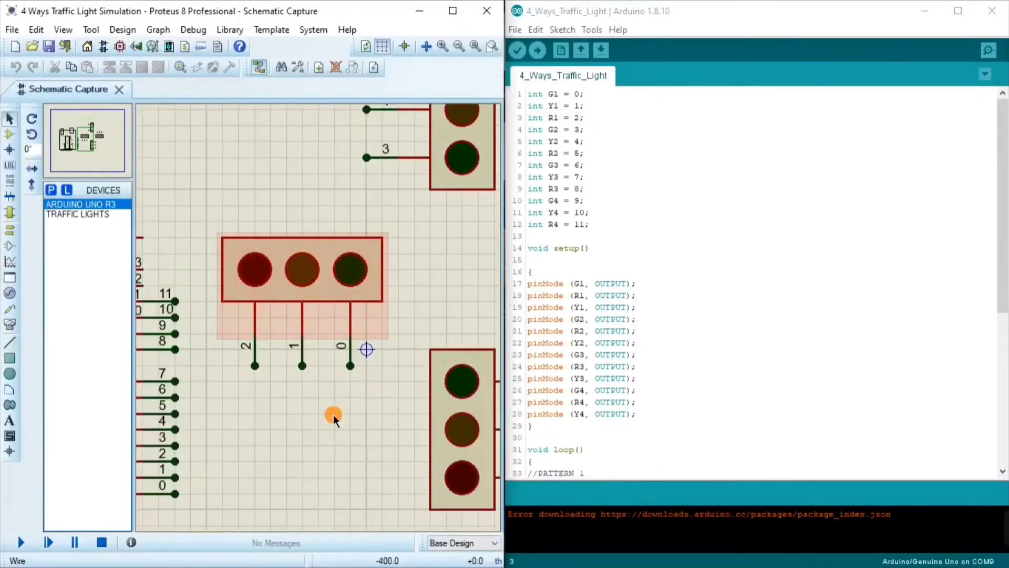
Compare the western traffic light's wire labels in the schematic with the pin variables declared in the sketch
scroll(315, 323, up, 2)
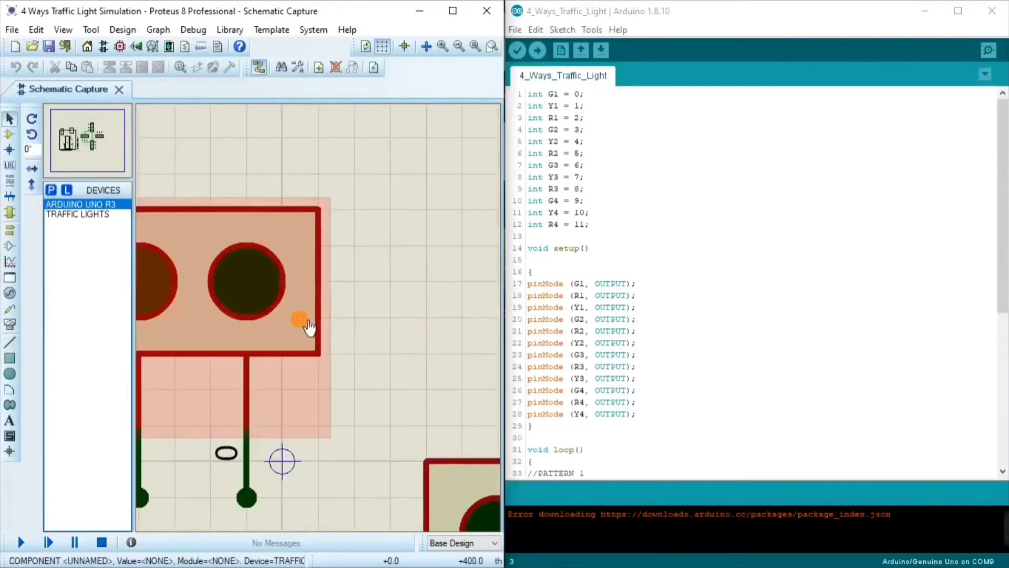
scroll(295, 329, down, 3)
scroll(315, 326, up, 2)
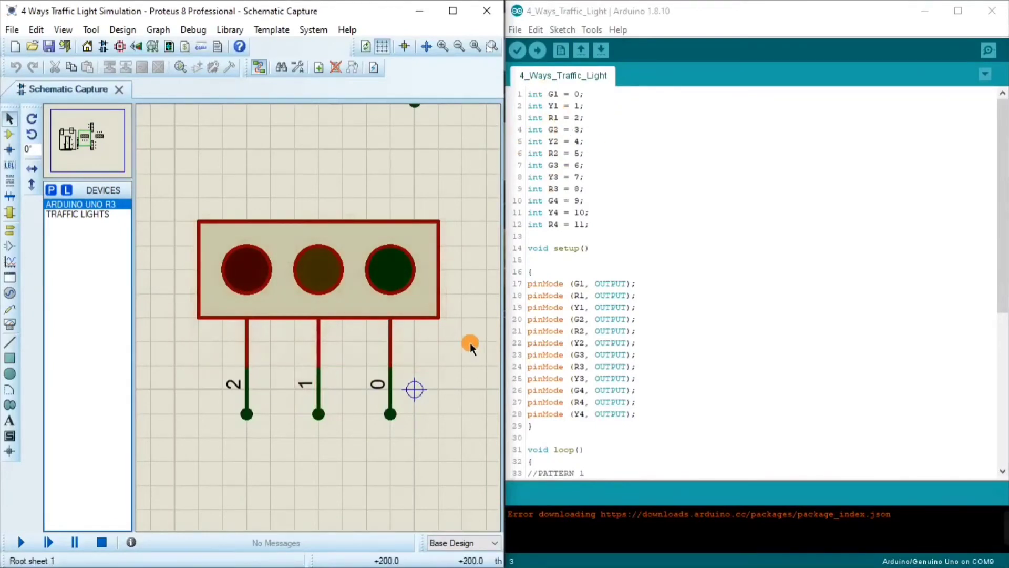
click(397, 266)
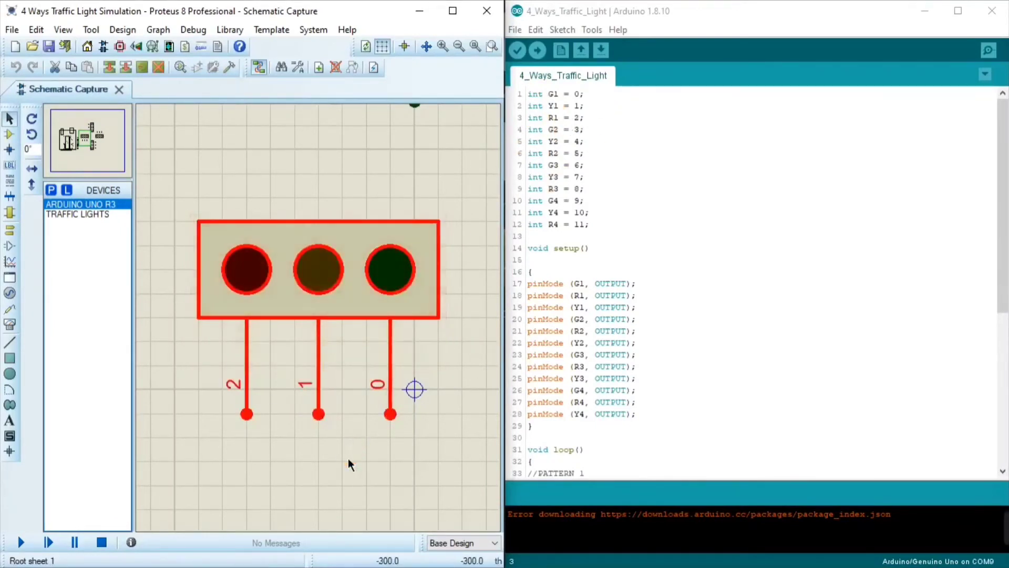
click(329, 483)
click(257, 260)
click(373, 152)
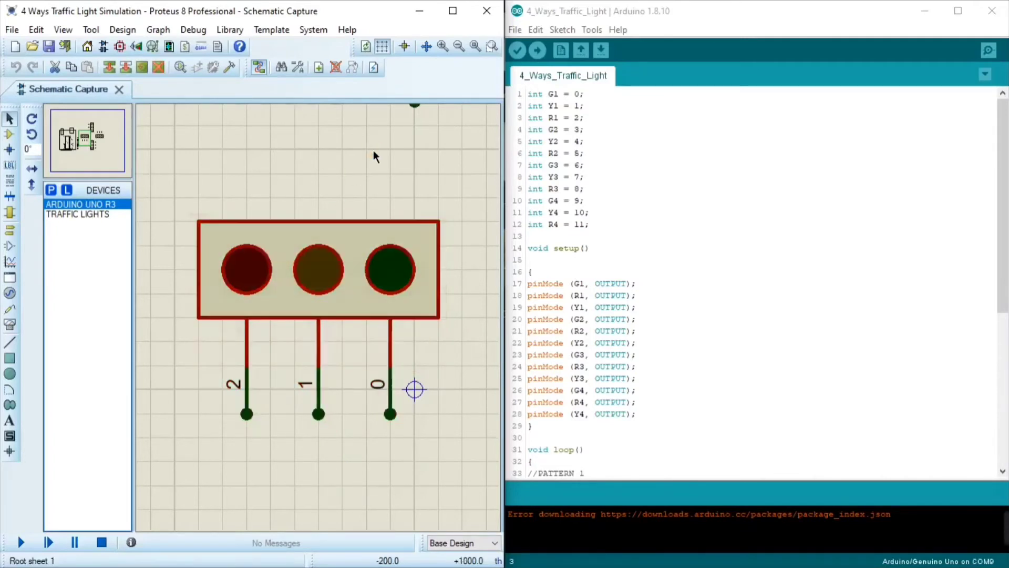
scroll(410, 194, down, 4)
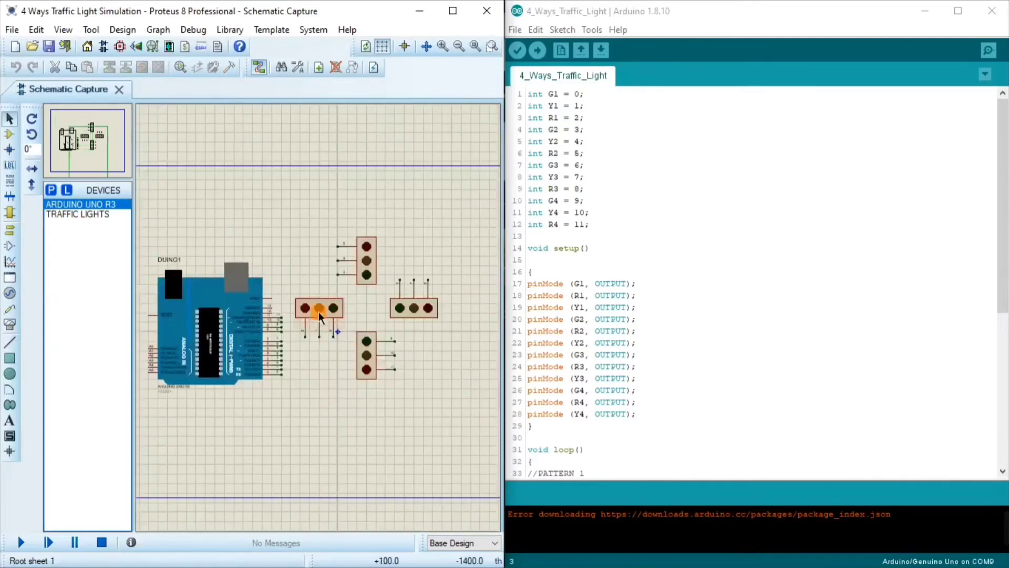
scroll(318, 315, up, 2)
scroll(336, 219, up, 2)
scroll(584, 339, down, 1)
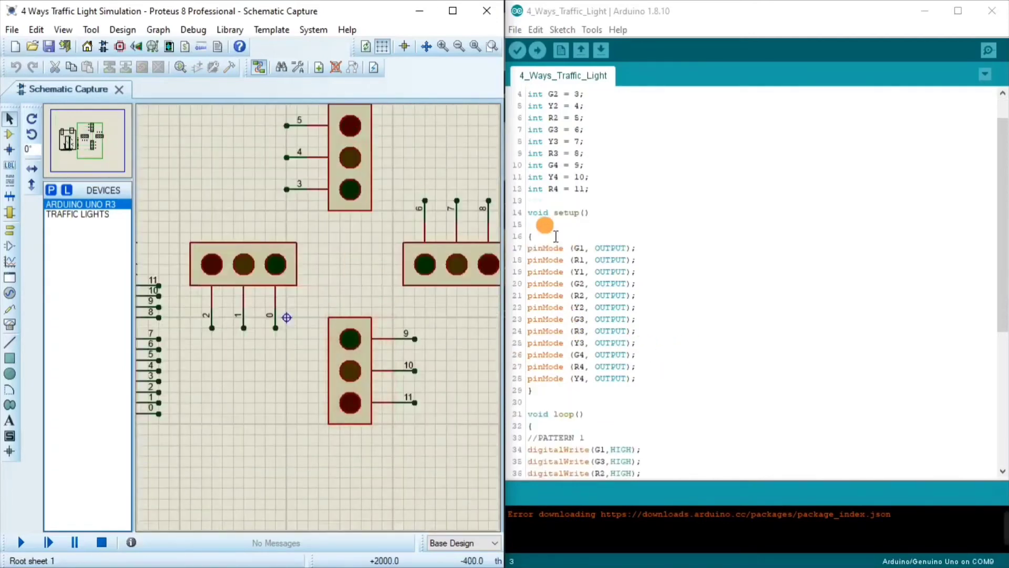
Delete the blank line between void setup() and its opening brace
click(542, 224)
key(BackSpace)
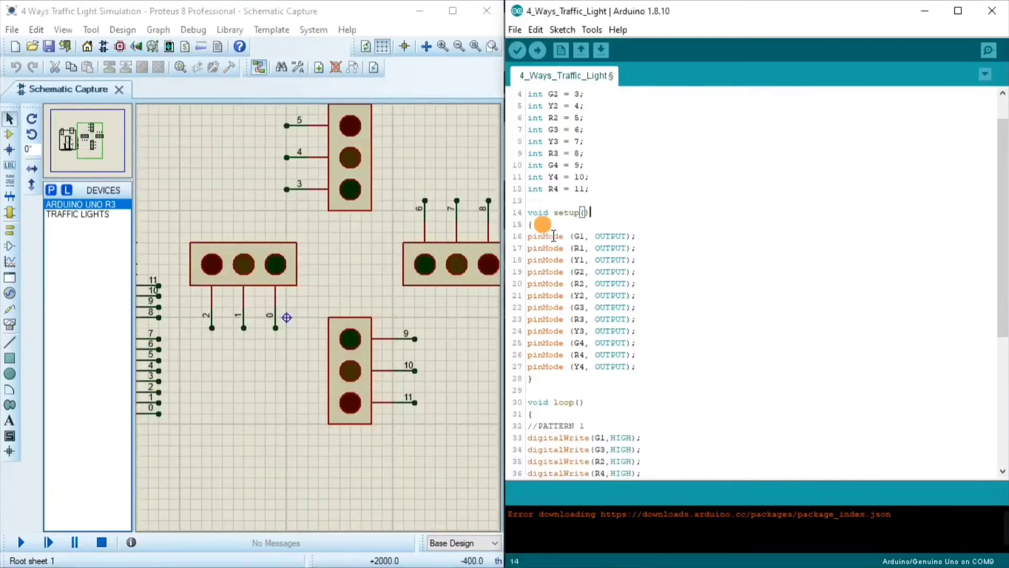
scroll(558, 261, up, 1)
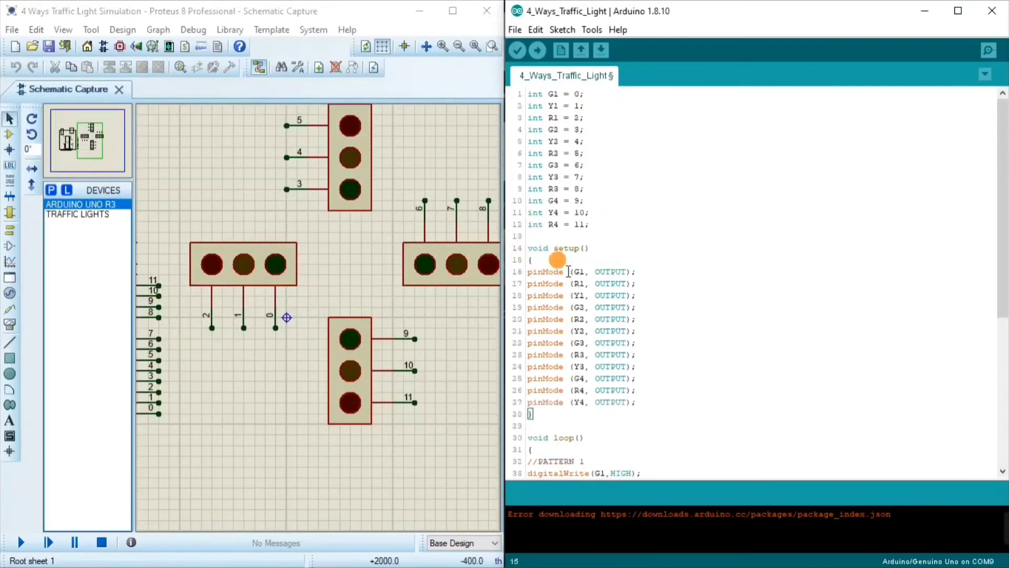
scroll(545, 278, down, 1)
scroll(321, 315, down, 1)
scroll(217, 331, up, 1)
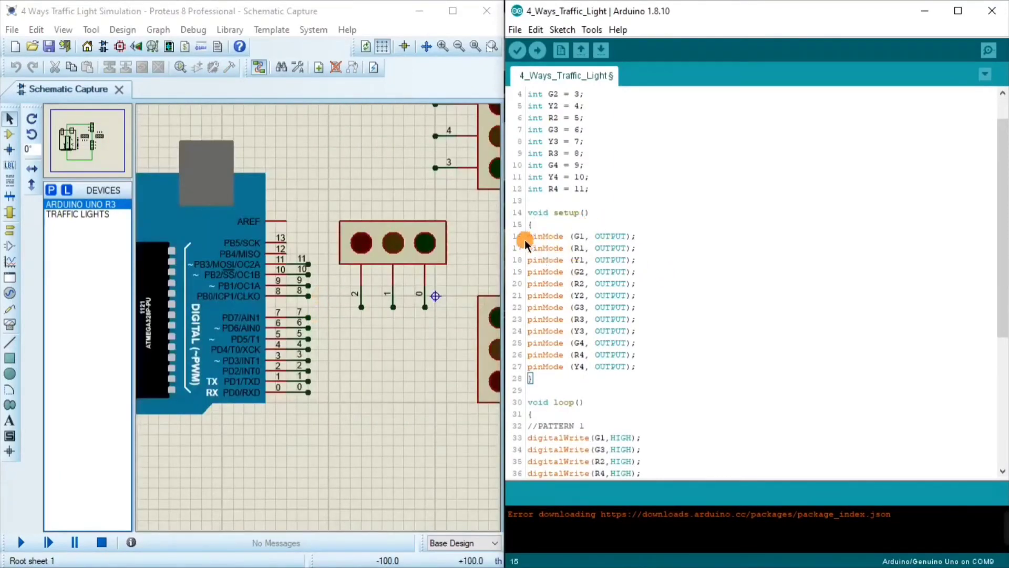
Review the pinMode statements in the sketch's setup function
key(shift+Down)
key(shift+Down)
key(shift+Down)
key(shift+Down)
key(shift+Down)
key(shift+Down)
key(shift+Down)
key(shift+Down)
key(shift+Down)
key(shift+Down)
key(shift+Down)
key(shift+Down)
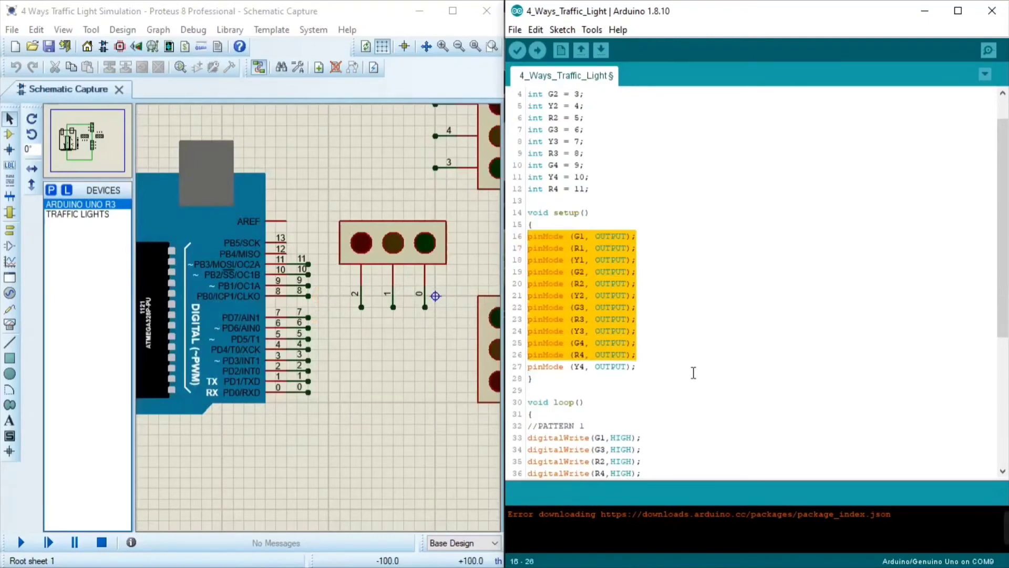
click(683, 311)
Review the digitalWrite and delay statements of PATTERN 1 in the sketch's loop function
scroll(693, 320, down, 6)
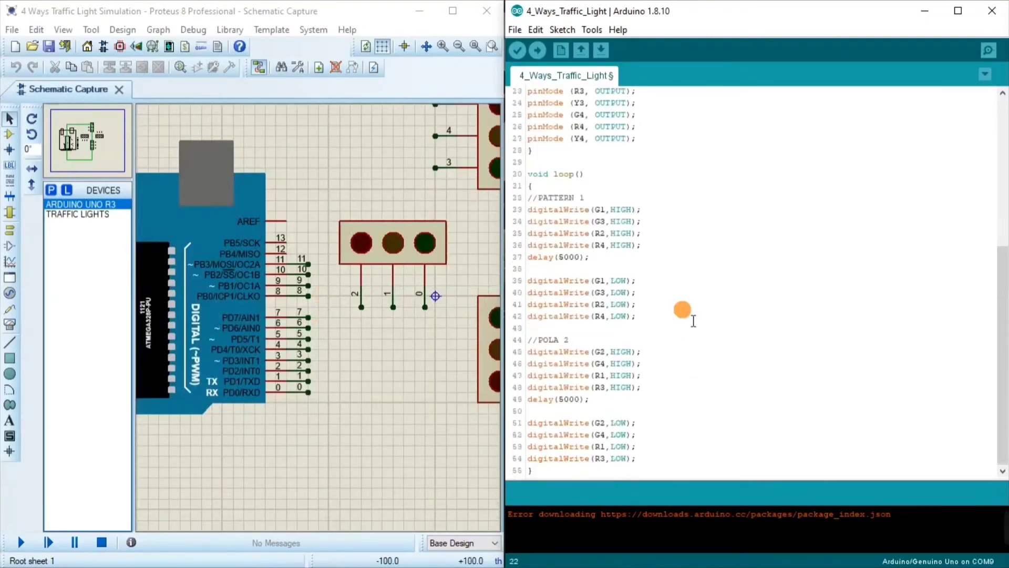
click(528, 197)
key(shift+Down)
key(shift+Down)
key(shift+Down)
key(shift+Down)
key(shift+Down)
key(shift+Down)
key(shift+Down)
key(shift+Down)
key(shift+Down)
key(shift+Down)
key(shift+Down)
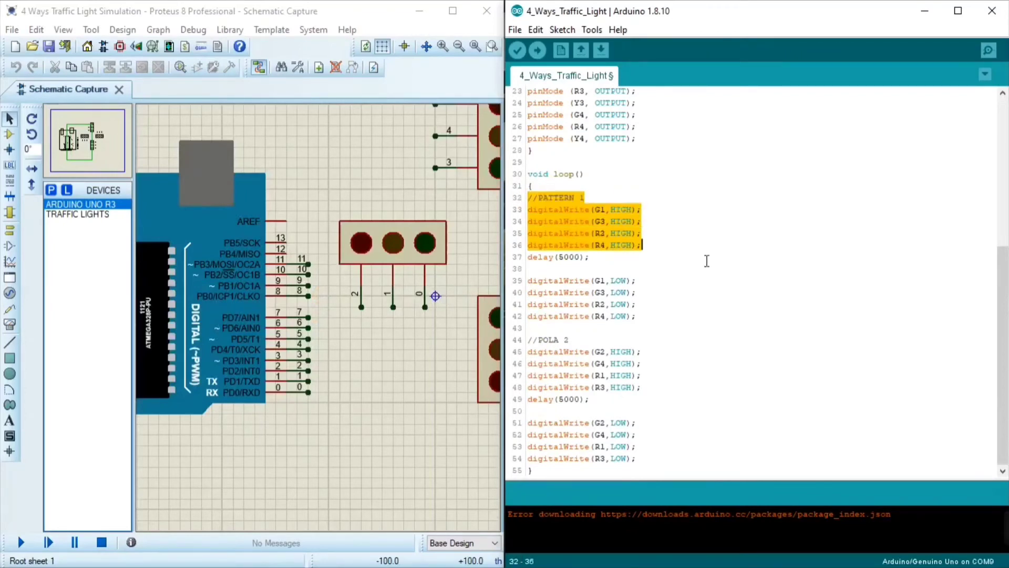
key(shift+Down)
key(shift+Down)
key(shift+Down)
key(shift+Down)
key(shift+Down)
key(shift+Down)
key(shift+Down)
key(shift+Down)
key(shift+Down)
key(shift+Down)
key(shift+Down)
key(shift+Down)
Change the //POLA 2 comment in the loop function to //PATTERN 2
click(596, 352)
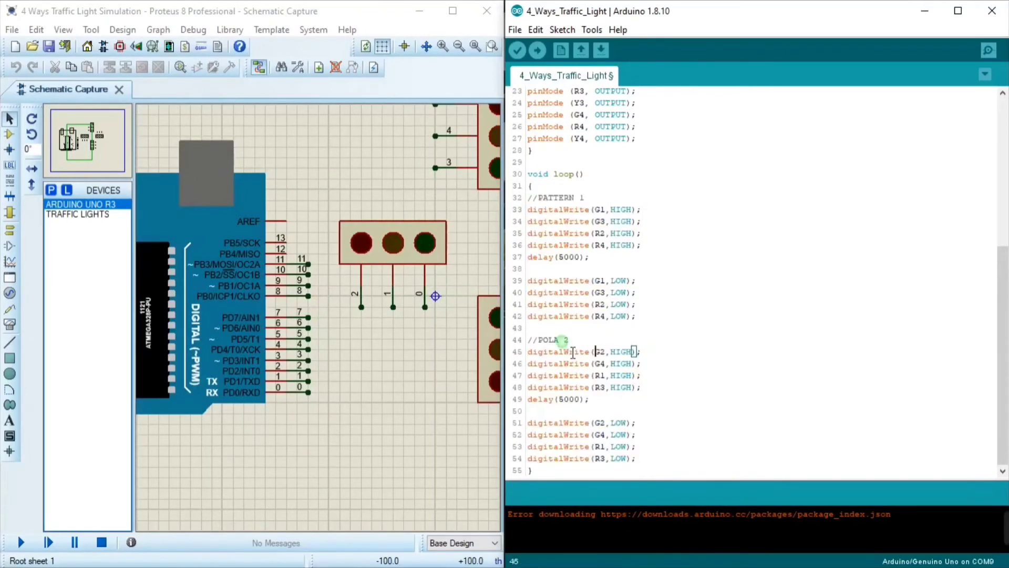
drag(560, 355, 551, 357)
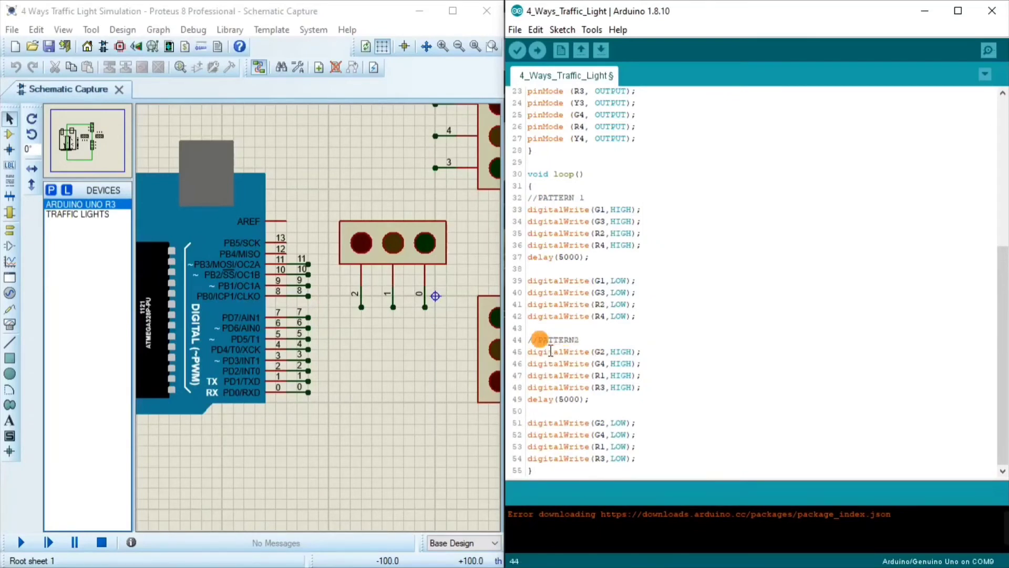
click(739, 286)
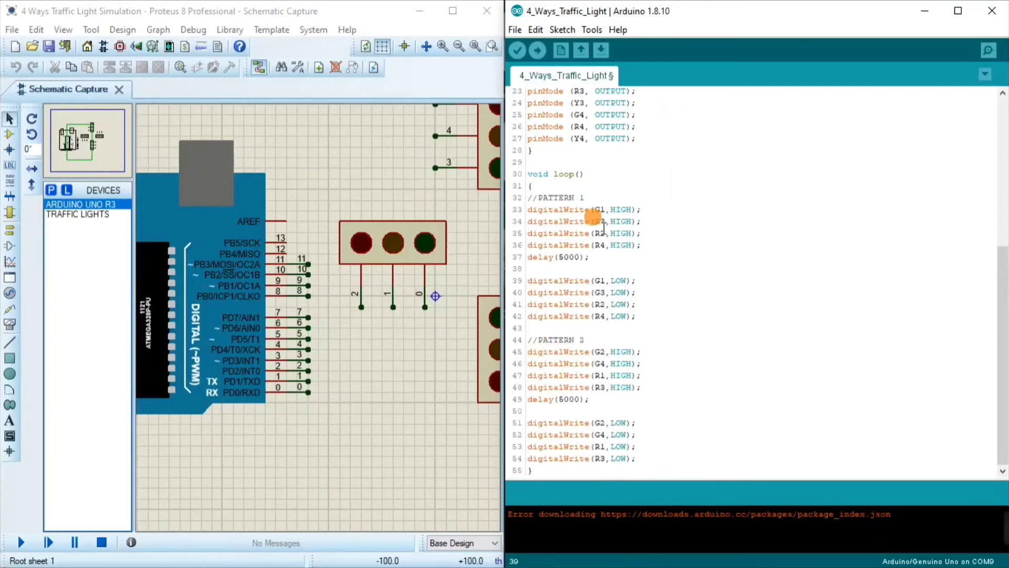
scroll(630, 218, up, 7)
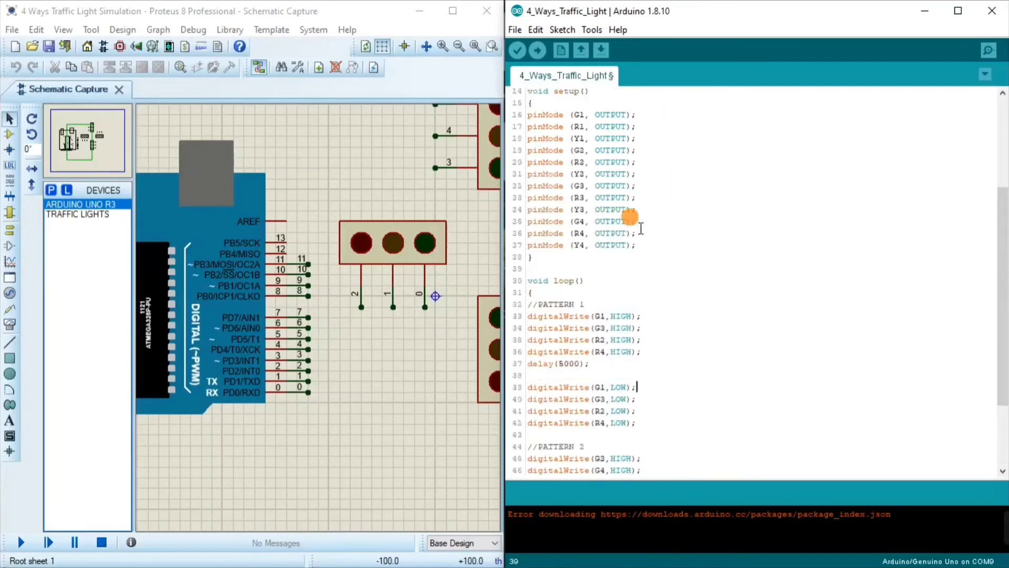
drag(1005, 138, 1004, 287)
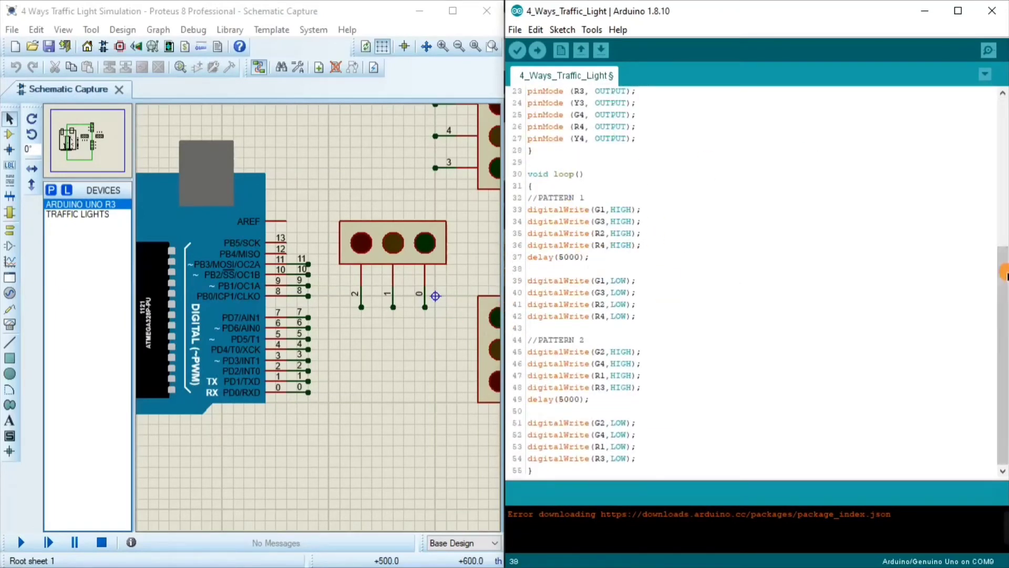
mouse_move(1004, 272)
mouse_down()
mouse_move(1005, 152)
mouse_move(1003, 291)
mouse_up()
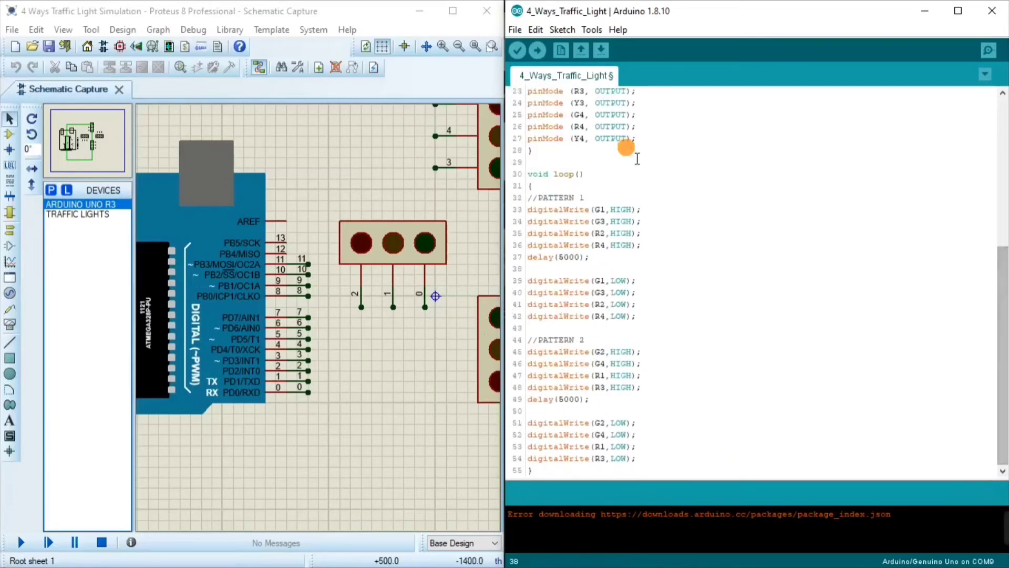
Maximize the Arduino window and compile the 4_Ways_Traffic_Light sketch
click(958, 10)
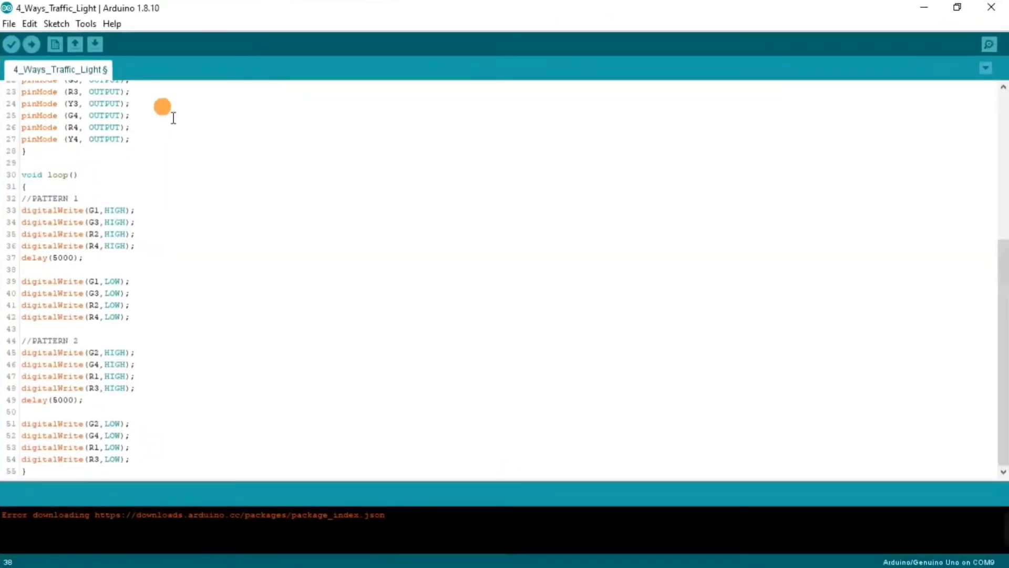
scroll(163, 280, up, 7)
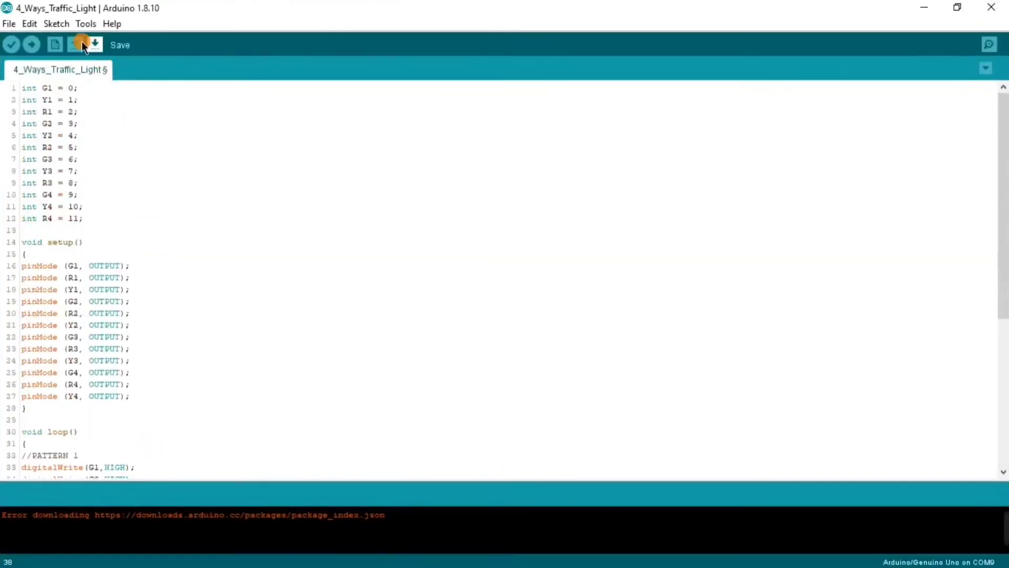
click(10, 44)
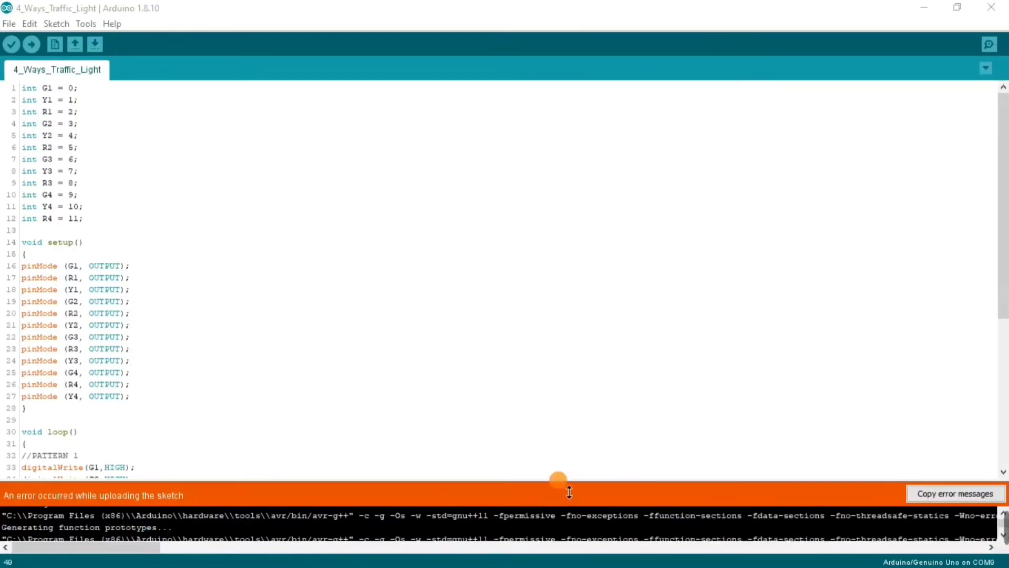
Enlarge the output console and copy the full path of the compiled 4_Ways_Traffic_Light.ino.hex file
drag(569, 492, 597, 190)
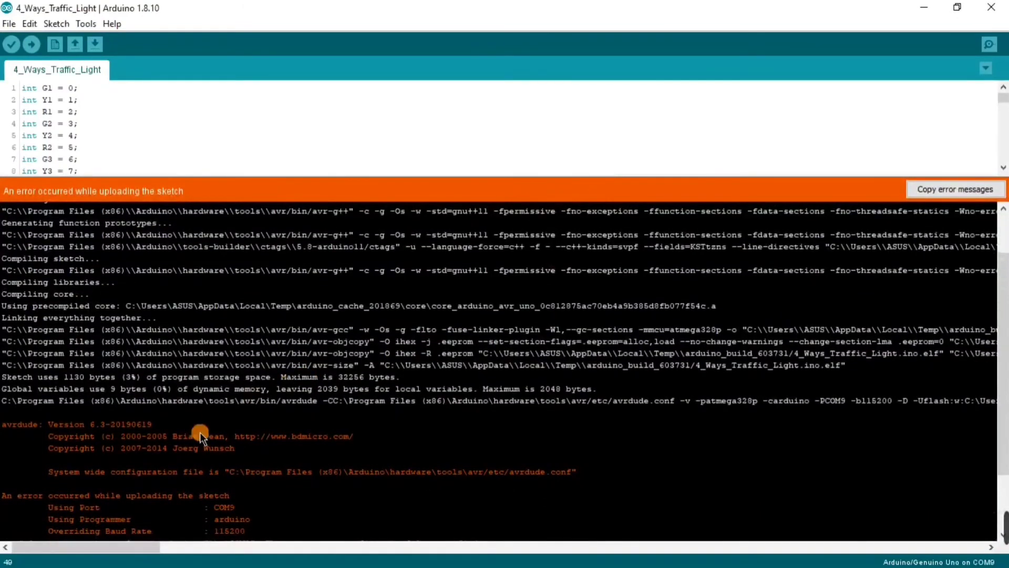
drag(120, 547, 175, 541)
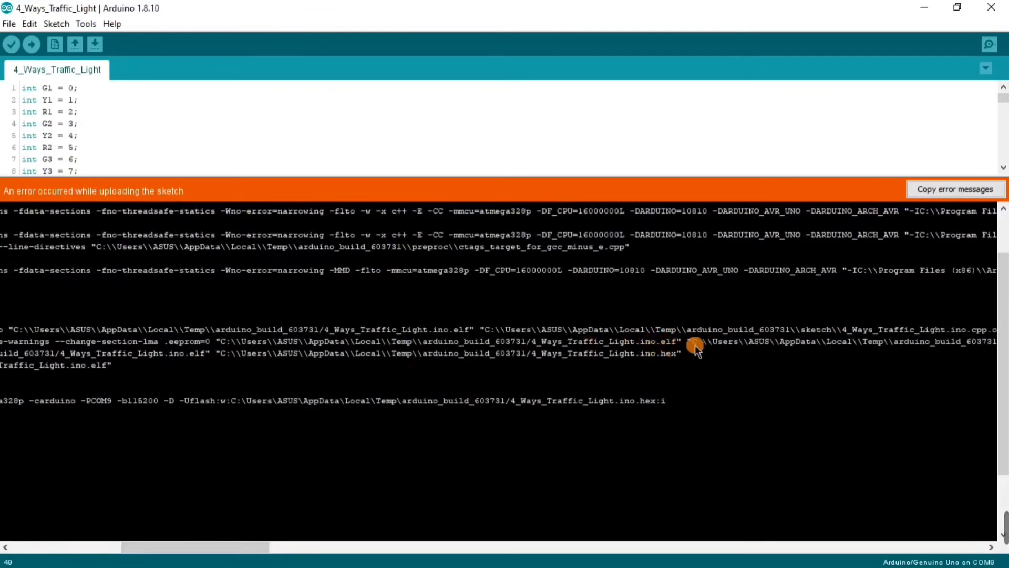
drag(676, 354, 223, 354)
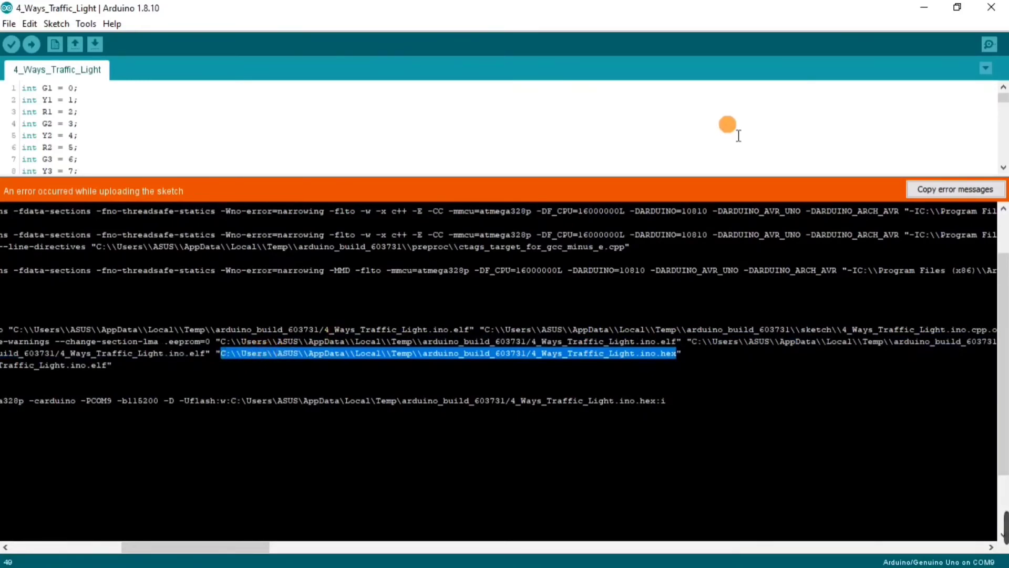
Minimize the Arduino window and switch to the 4 Ways Traffic Light Simulation schematic in Proteus
click(917, 7)
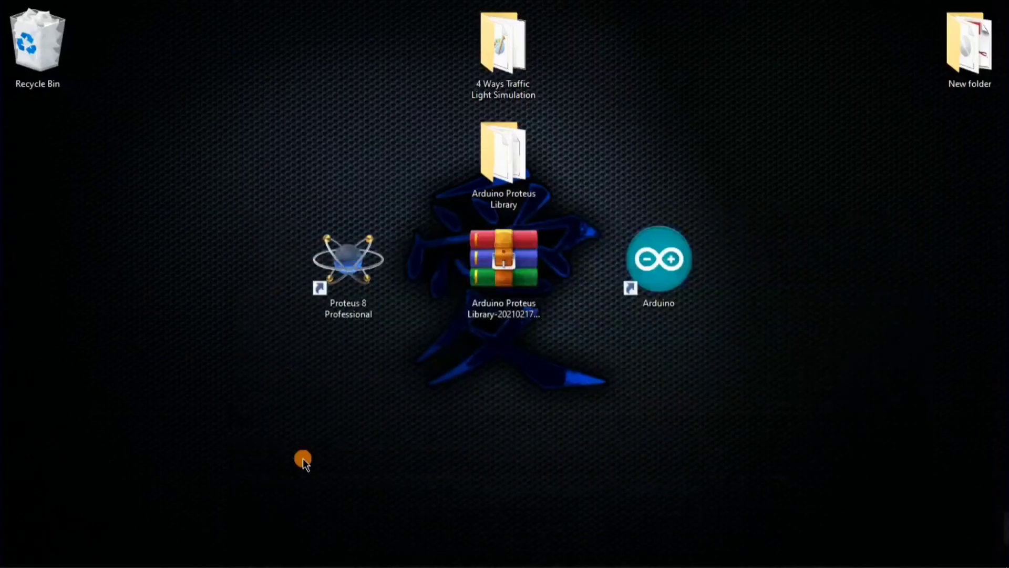
click(350, 559)
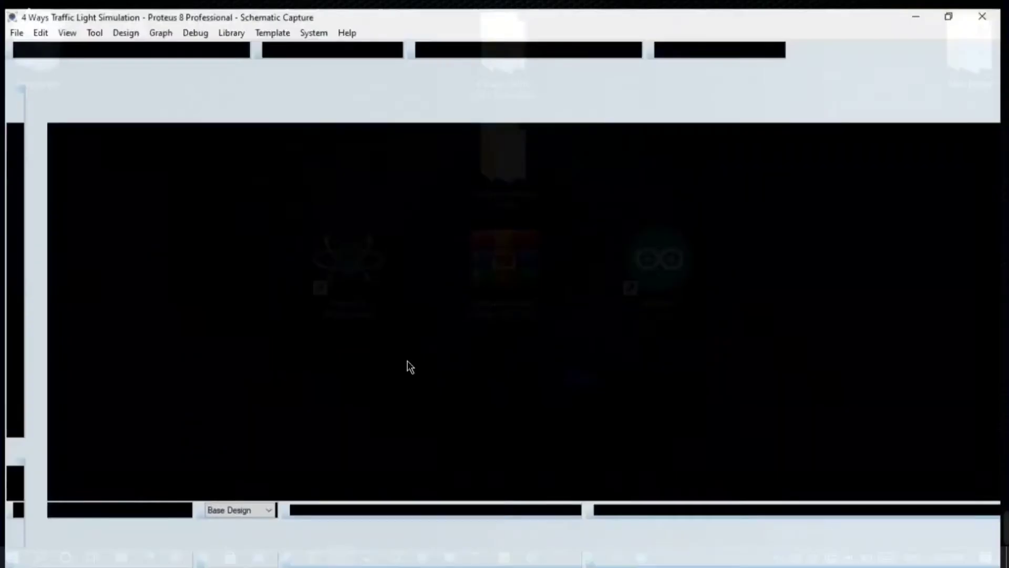
click(446, 399)
Set the Arduino Uno R3's Program File to the copied 4_Ways_Traffic_Light.ino.hex path and apply the component properties
double_click(320, 309)
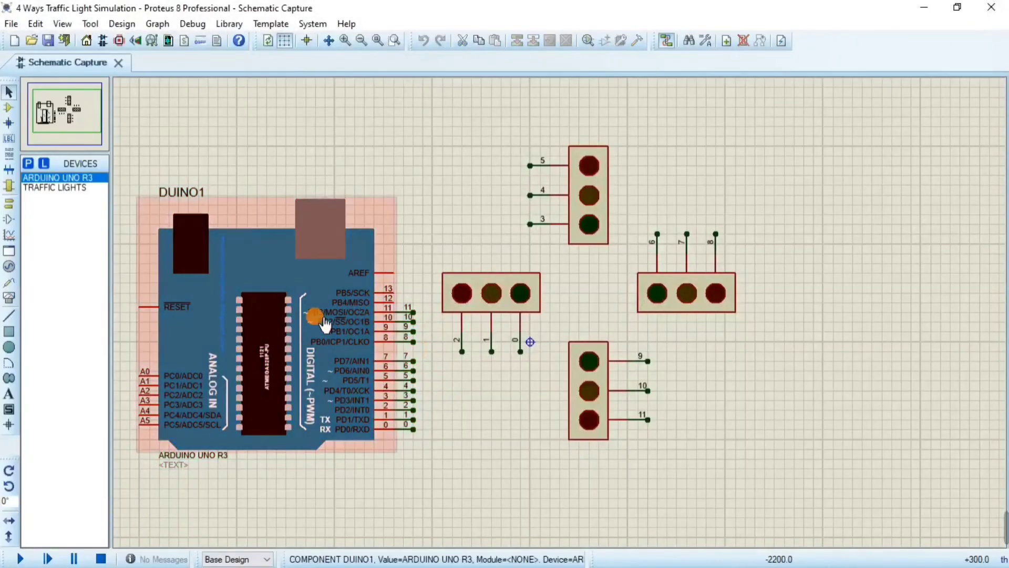
double_click(315, 306)
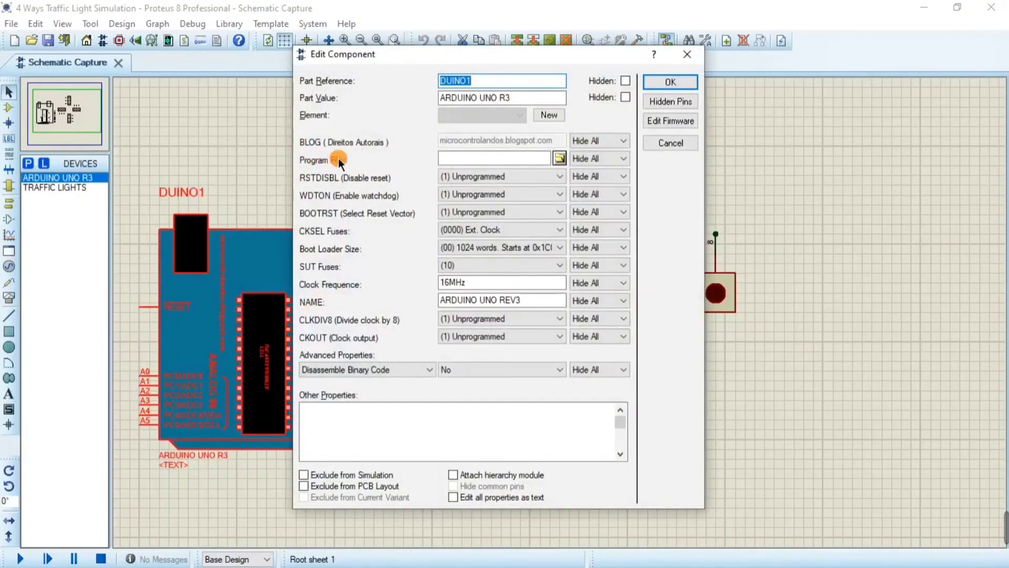
click(513, 158)
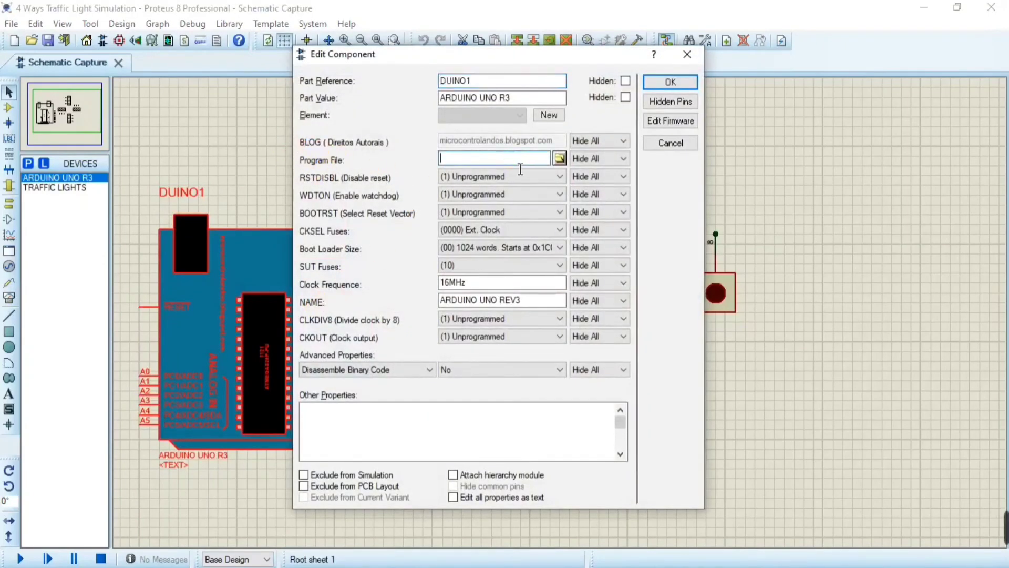
right_click(509, 157)
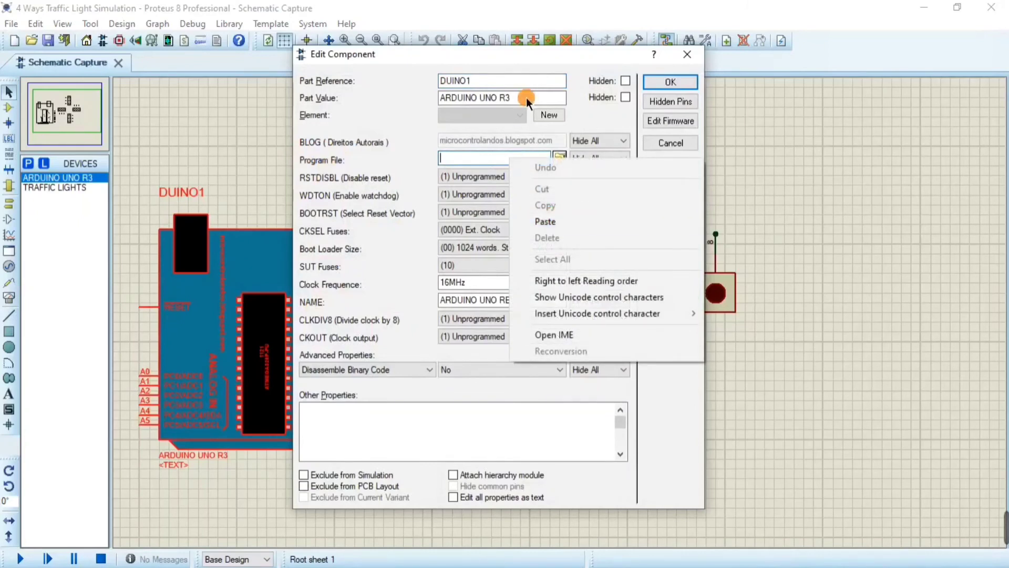
click(609, 221)
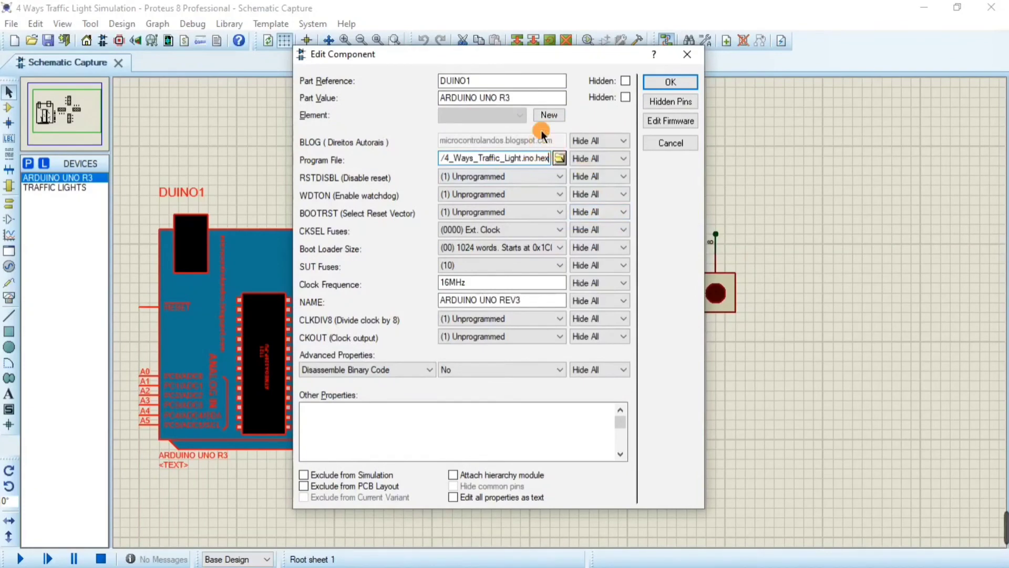
click(669, 82)
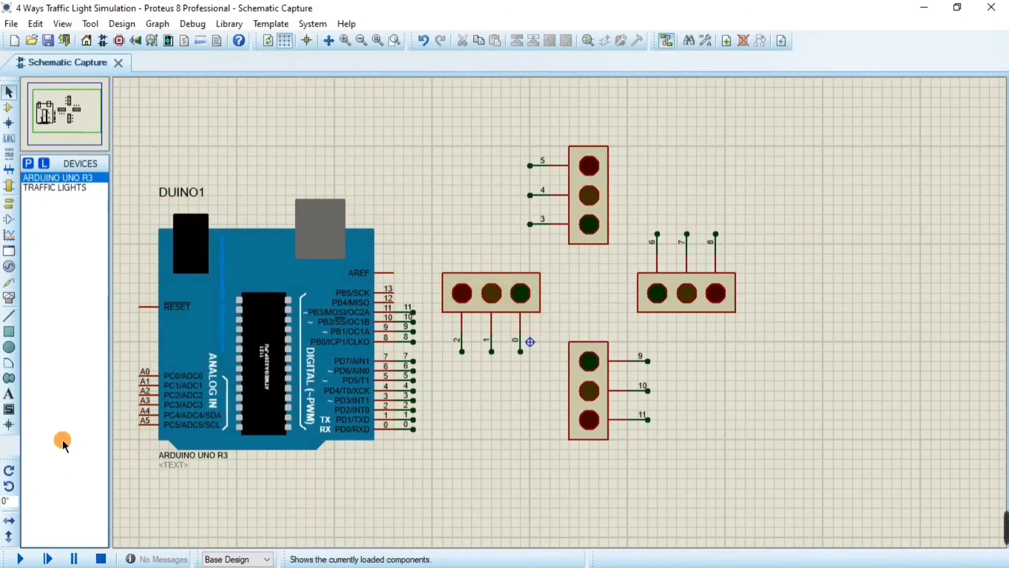
Start the simulation of the four-way traffic light circuit
click(22, 558)
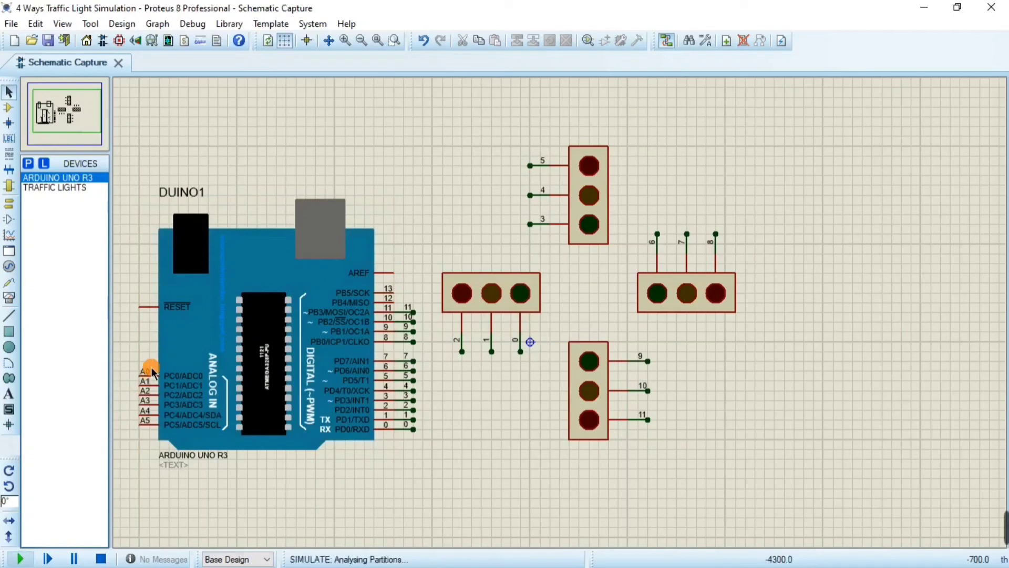